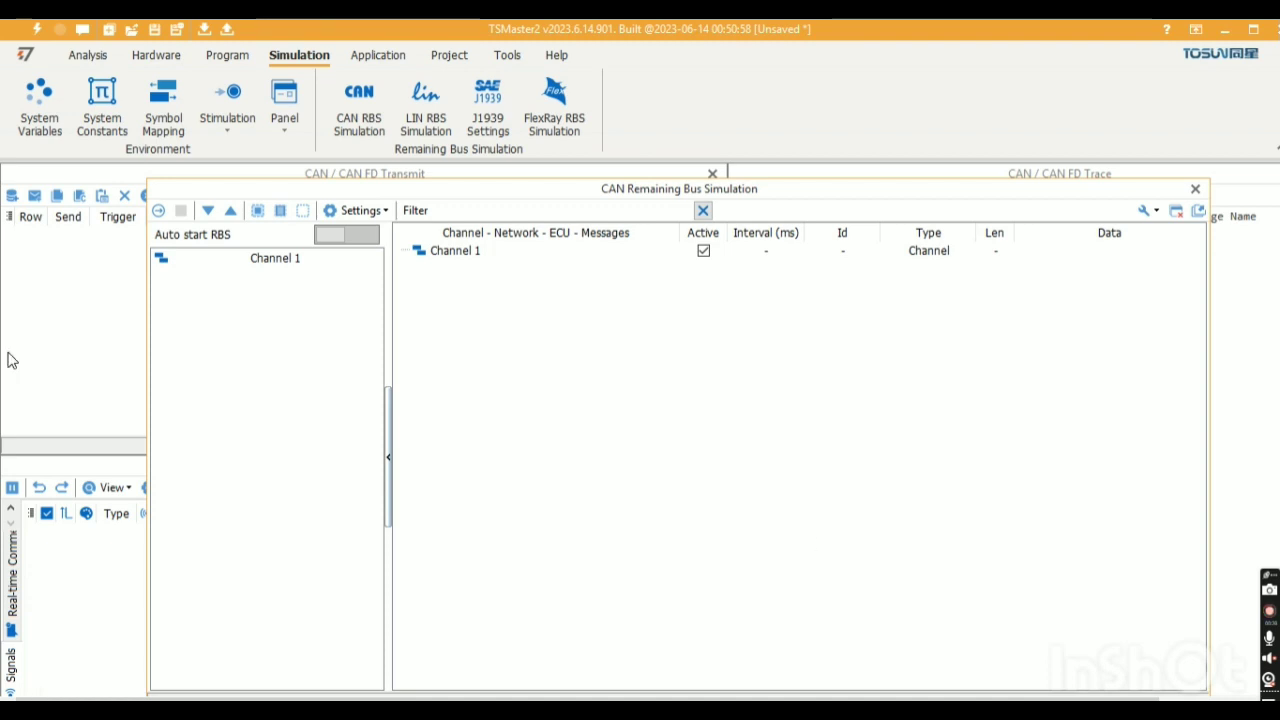
# Step: Close the CAN Remaining Bus Simulation window
pyautogui.click(1196, 189)
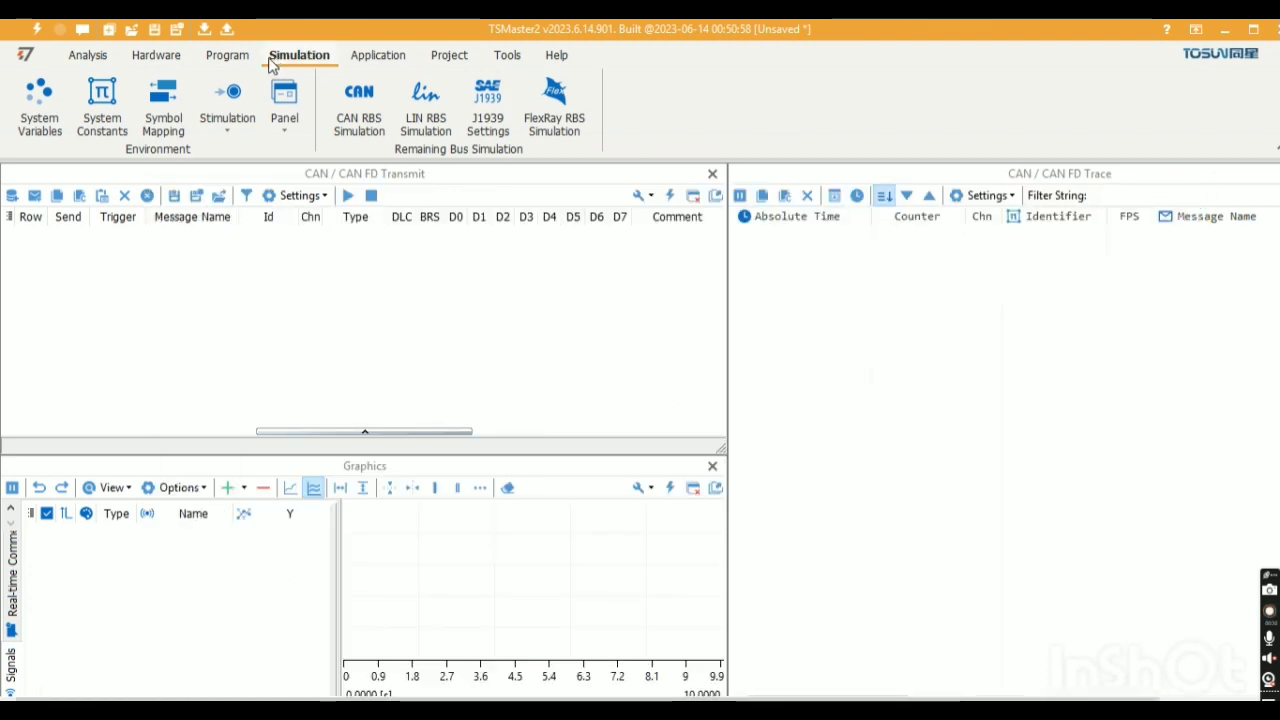
# Step: Load Dash_board.dbc from the Desktop into the CAN Database on Channel 1
pyautogui.click(95, 58)
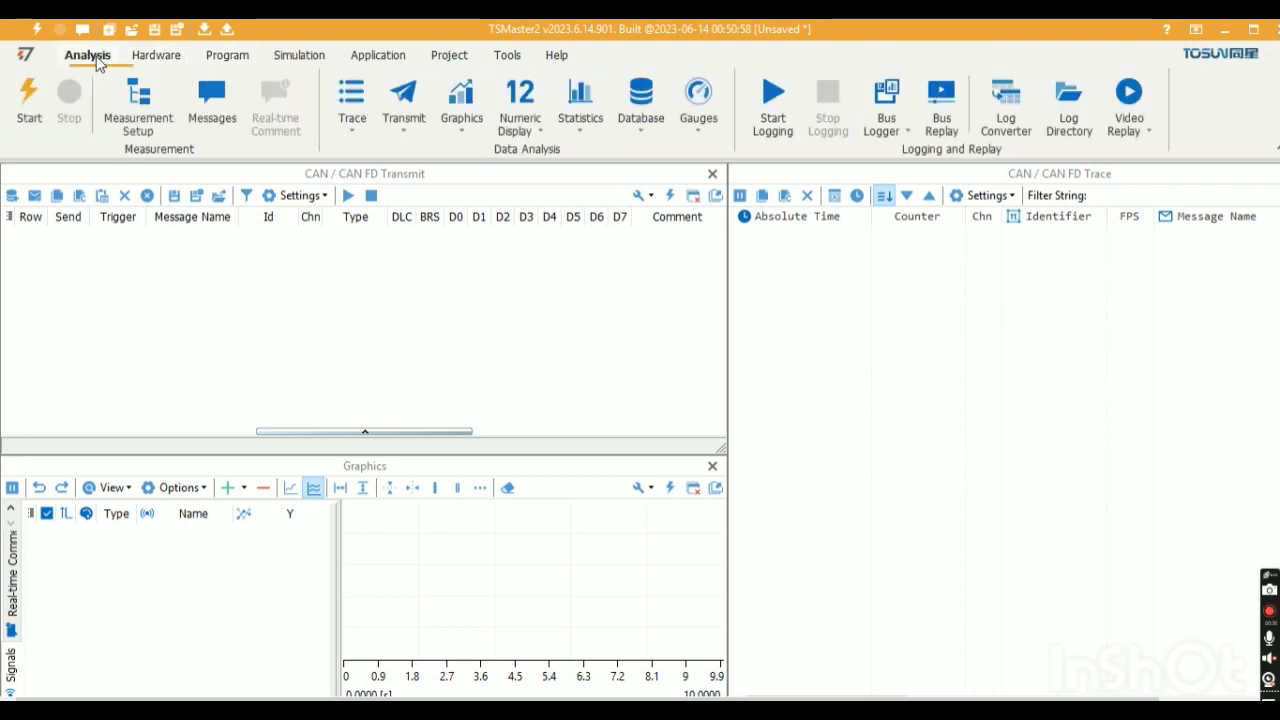
pyautogui.click(640, 130)
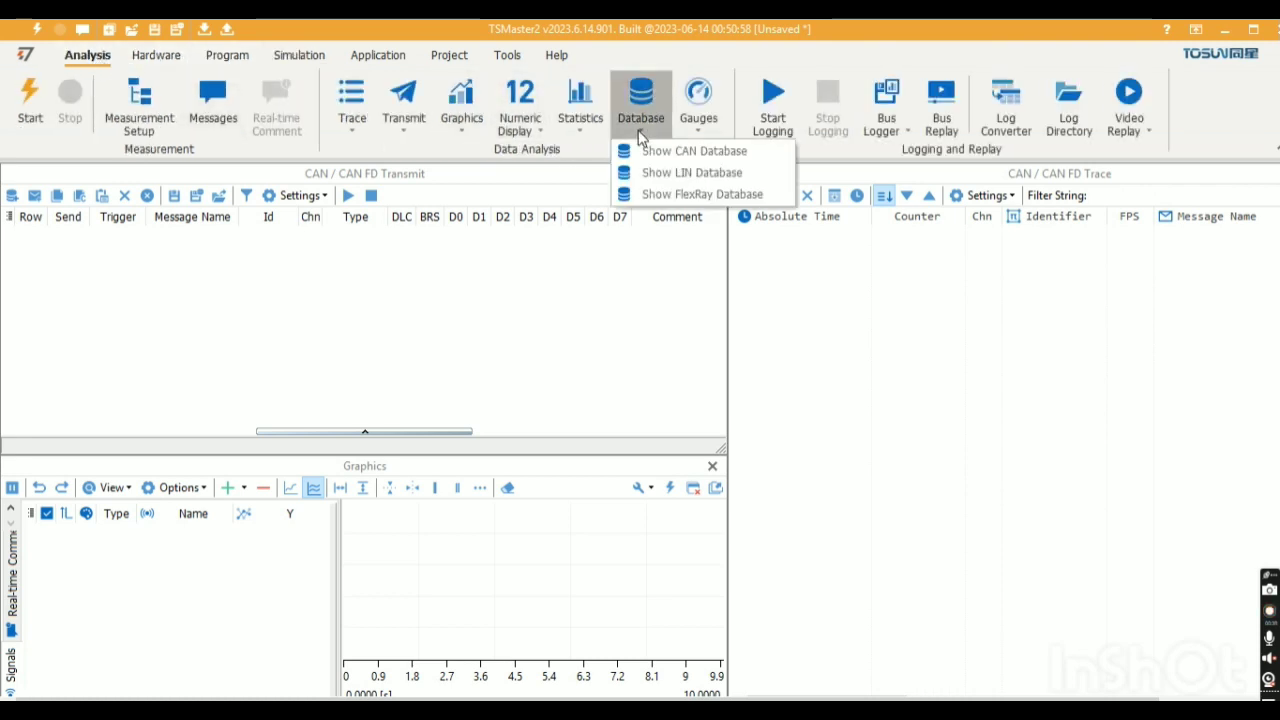
pyautogui.click(645, 151)
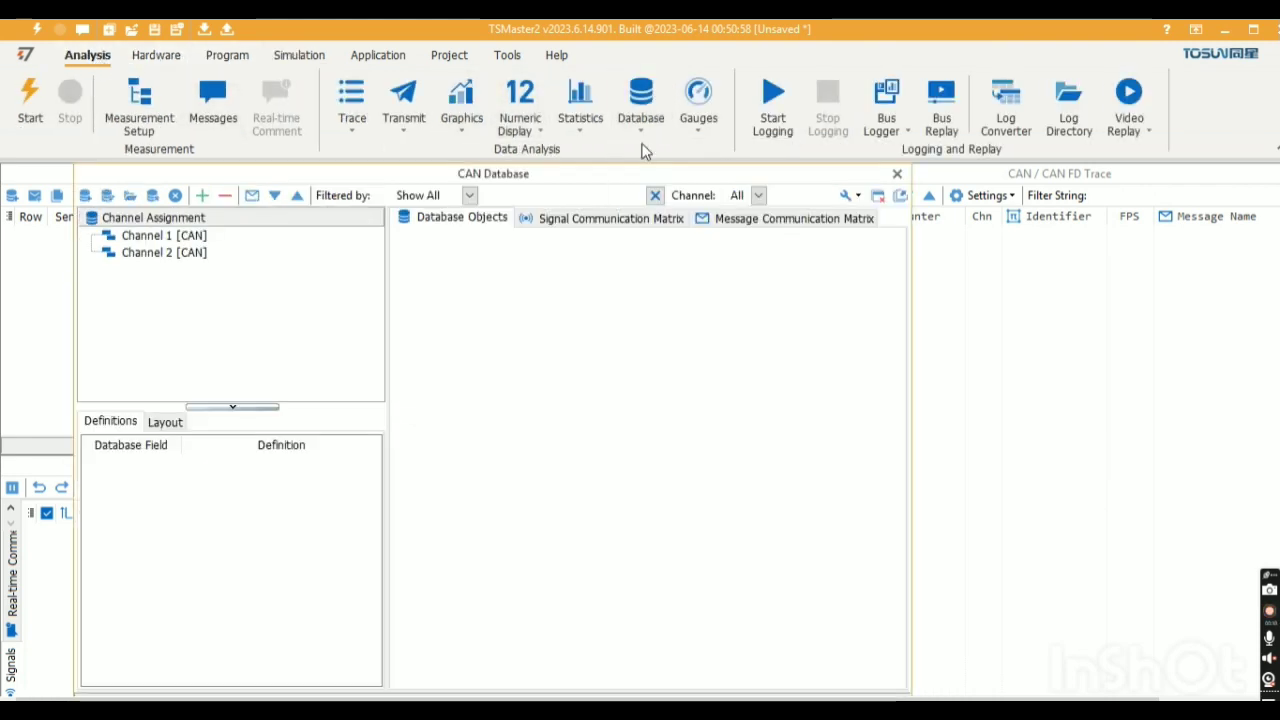
pyautogui.click(86, 196)
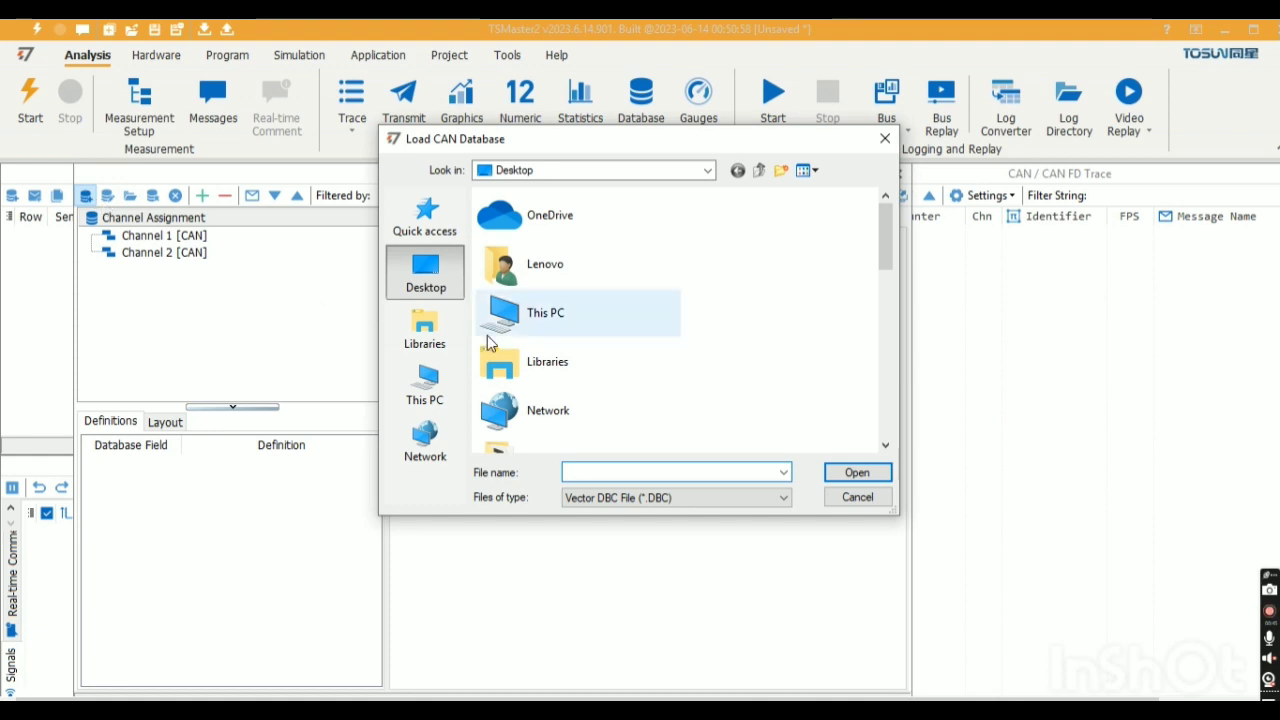
pyautogui.scroll(-10, 488, 335)
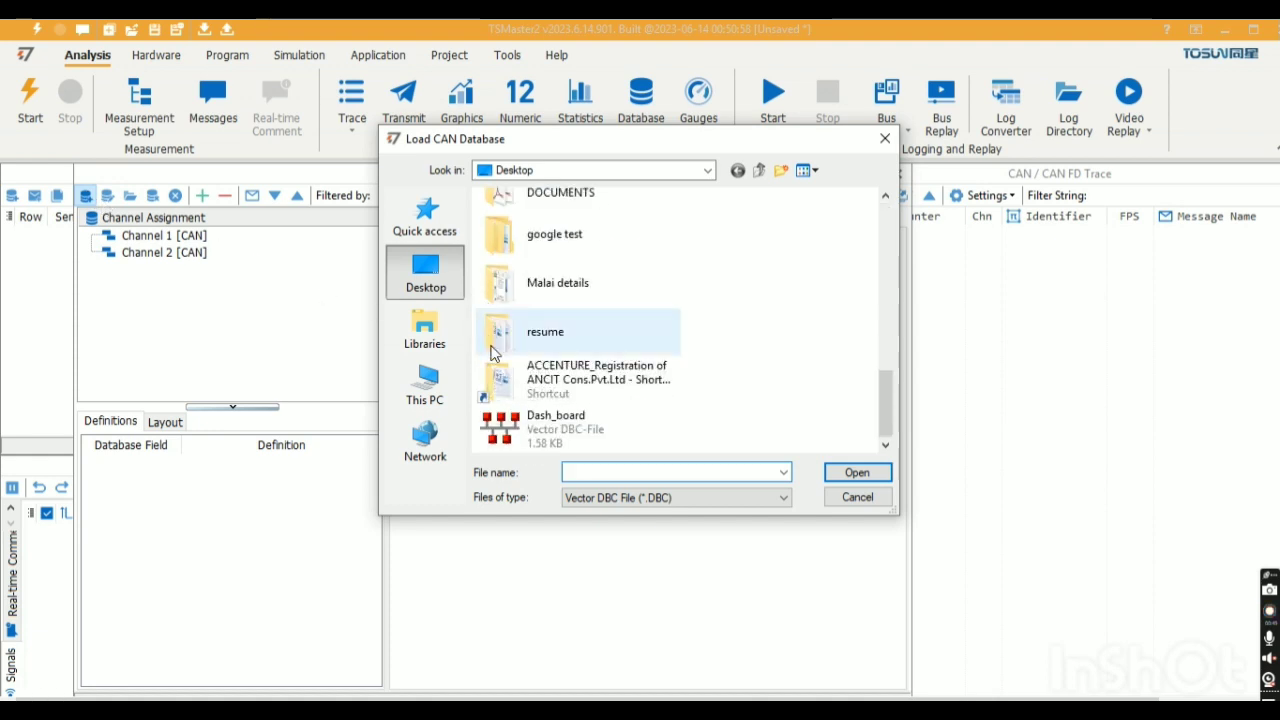
pyautogui.click(584, 418)
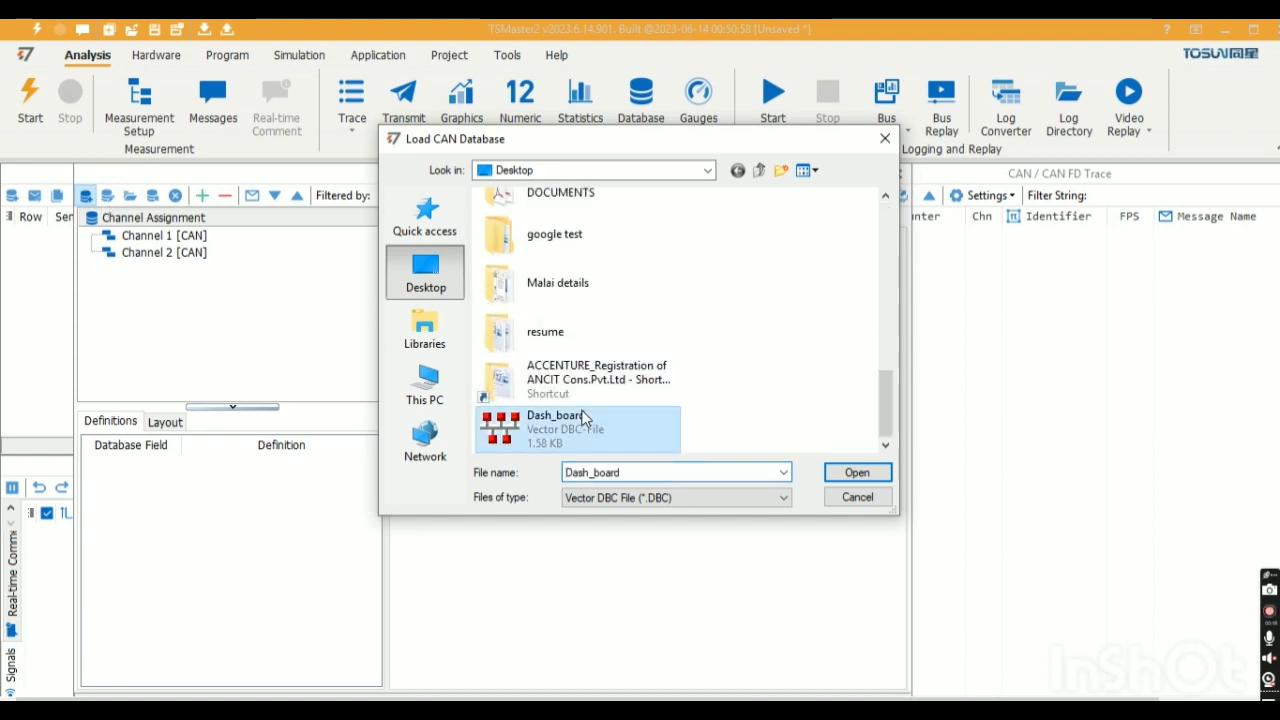
pyautogui.click(859, 474)
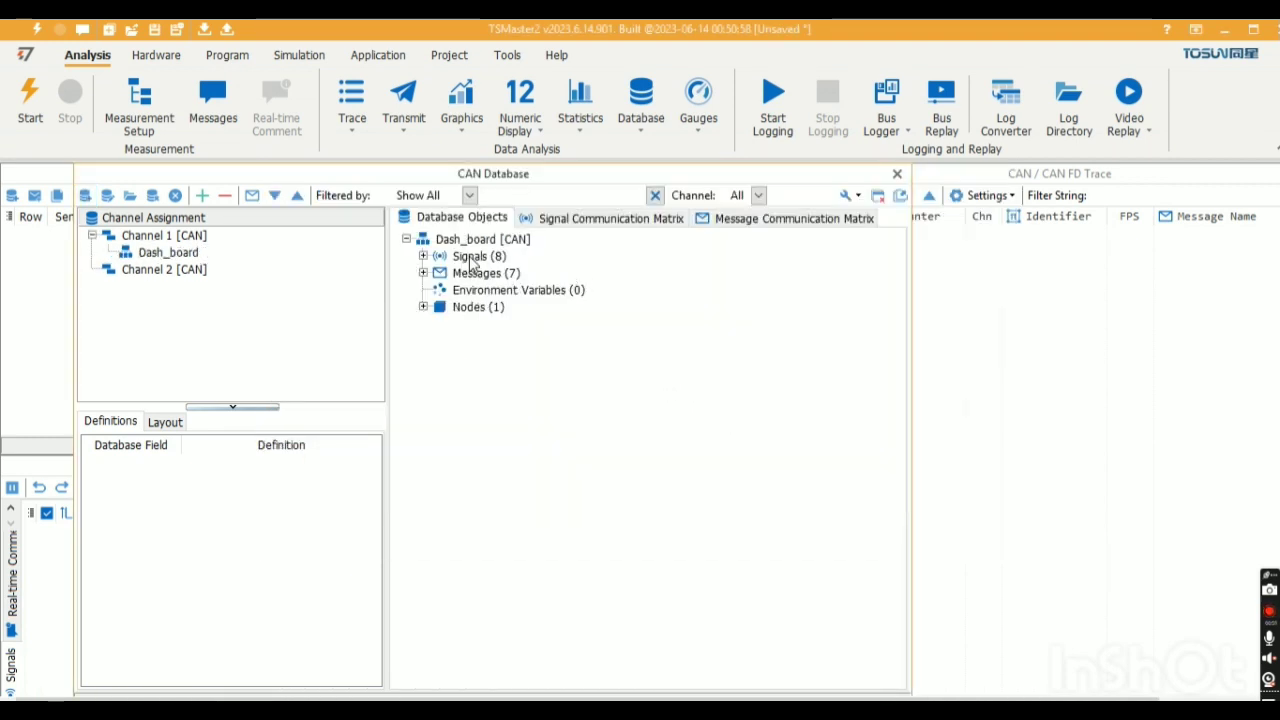
# Step: Expand the Signals, Messages, Nodes and Dashboard entries in the Database Objects tree
pyautogui.click(424, 256)
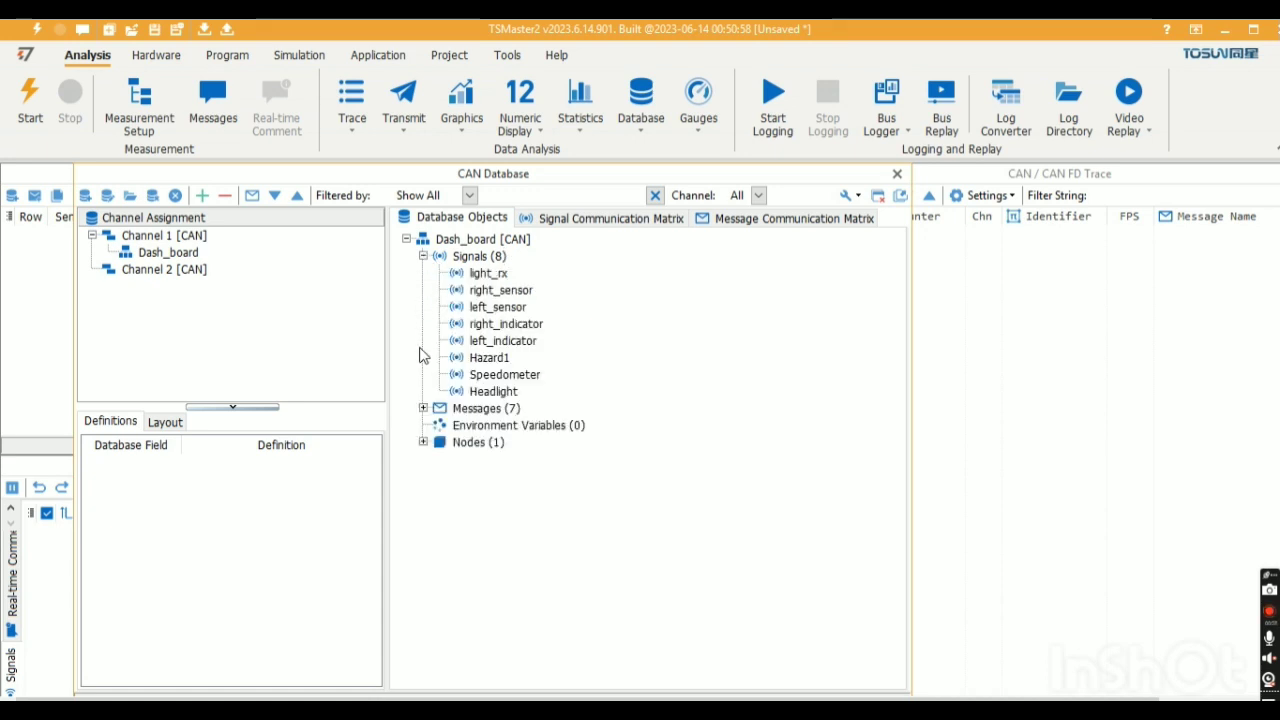
pyautogui.click(423, 408)
pyautogui.click(423, 561)
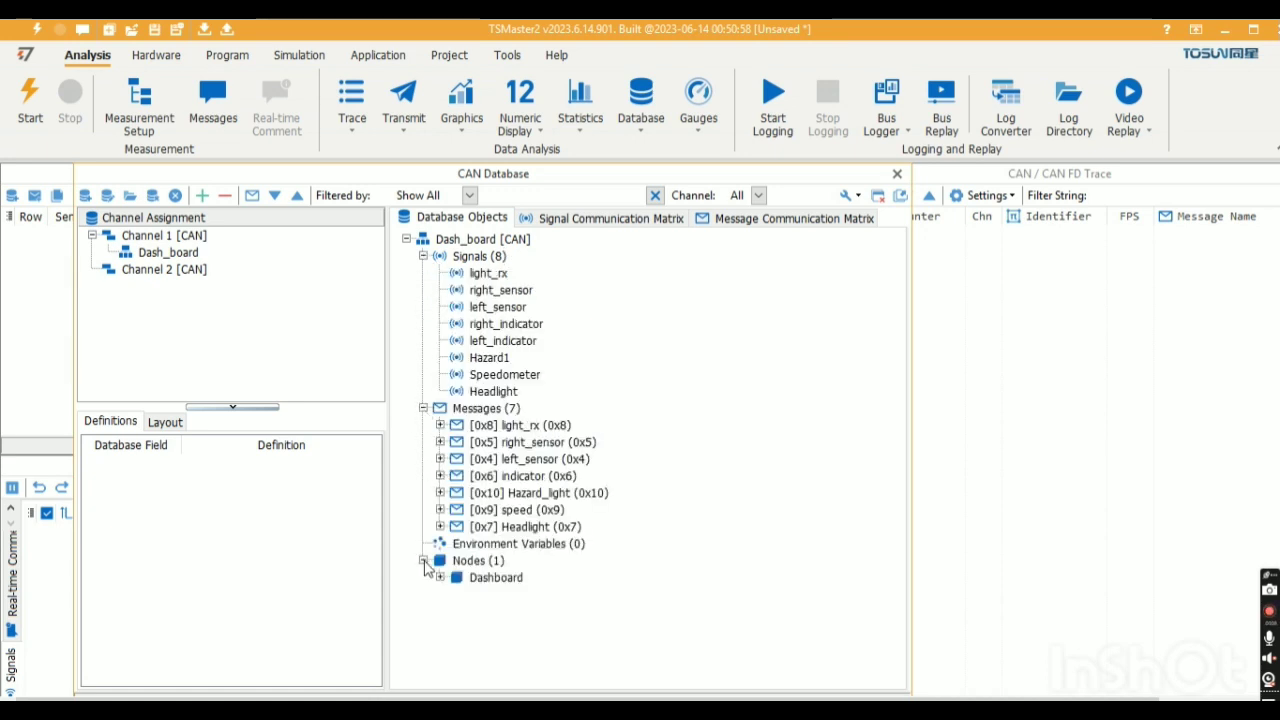
pyautogui.click(440, 578)
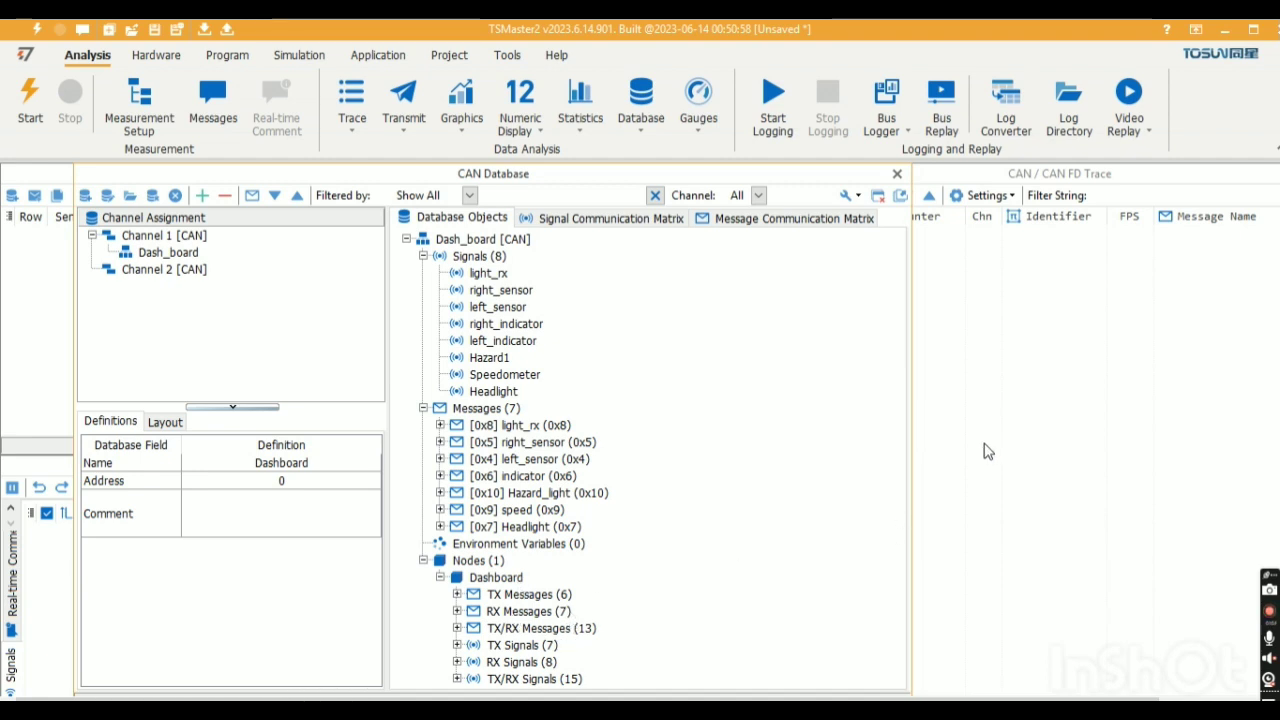
# Step: Close the CAN Database window
pyautogui.click(1063, 318)
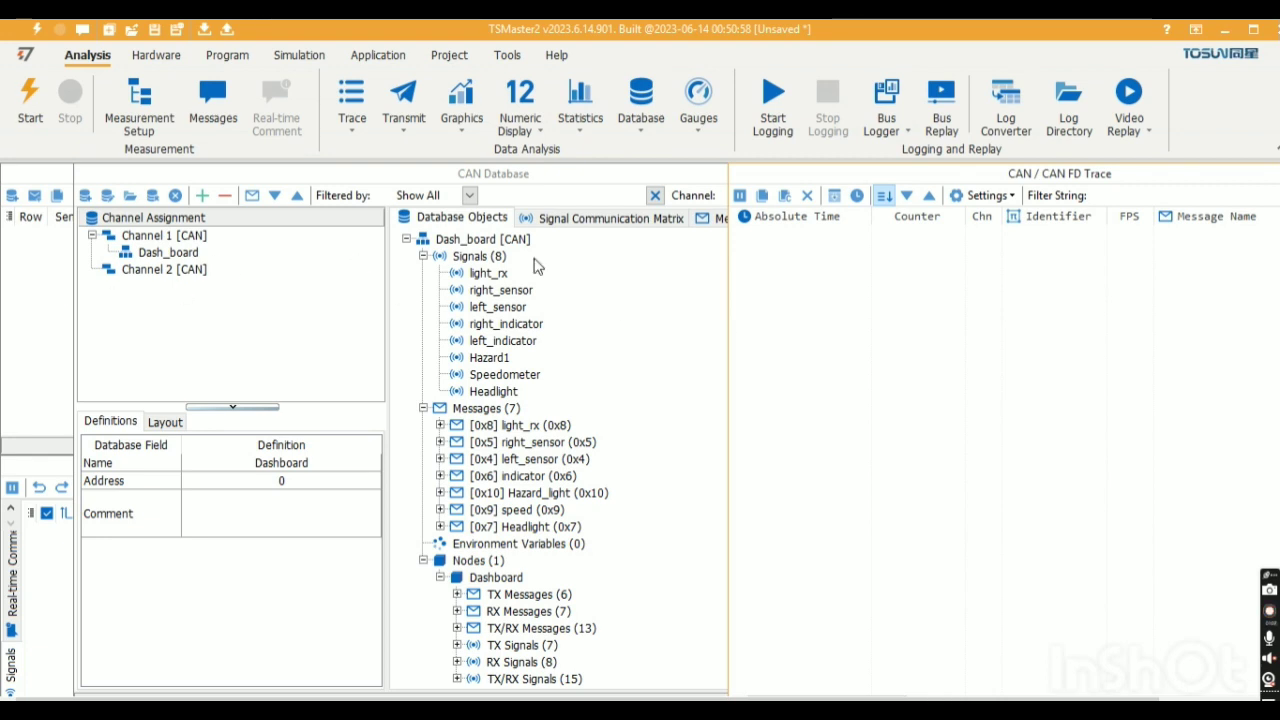
pyautogui.click(687, 180)
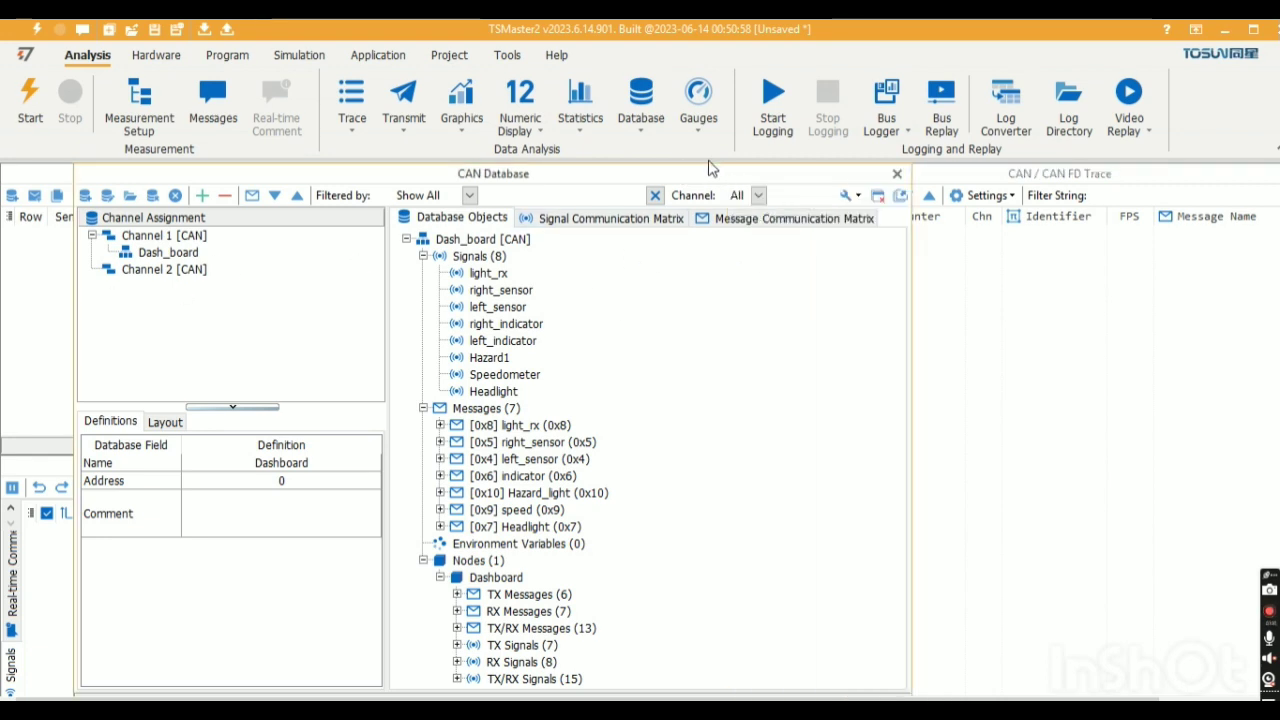
pyautogui.click(897, 175)
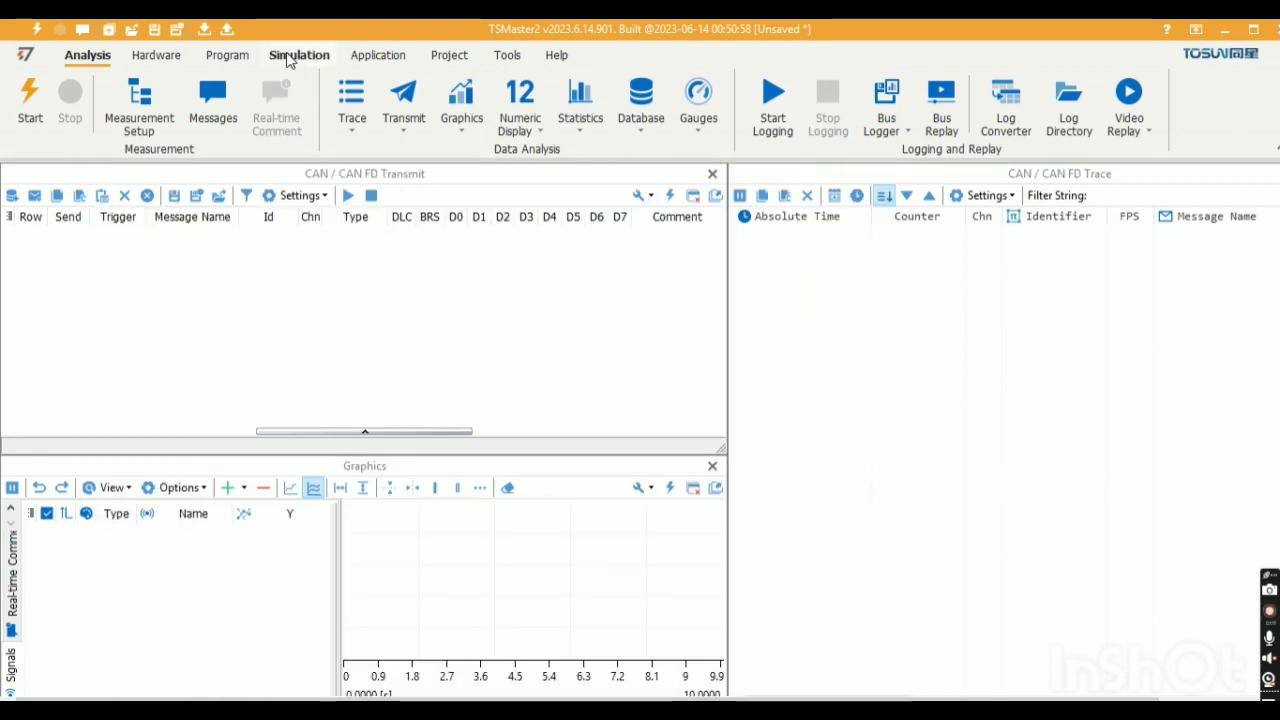
# Step: Open CAN RBS Simulation and expand Channel 1, Dash_board and the Dashboard node
pyautogui.click(285, 58)
pyautogui.click(375, 138)
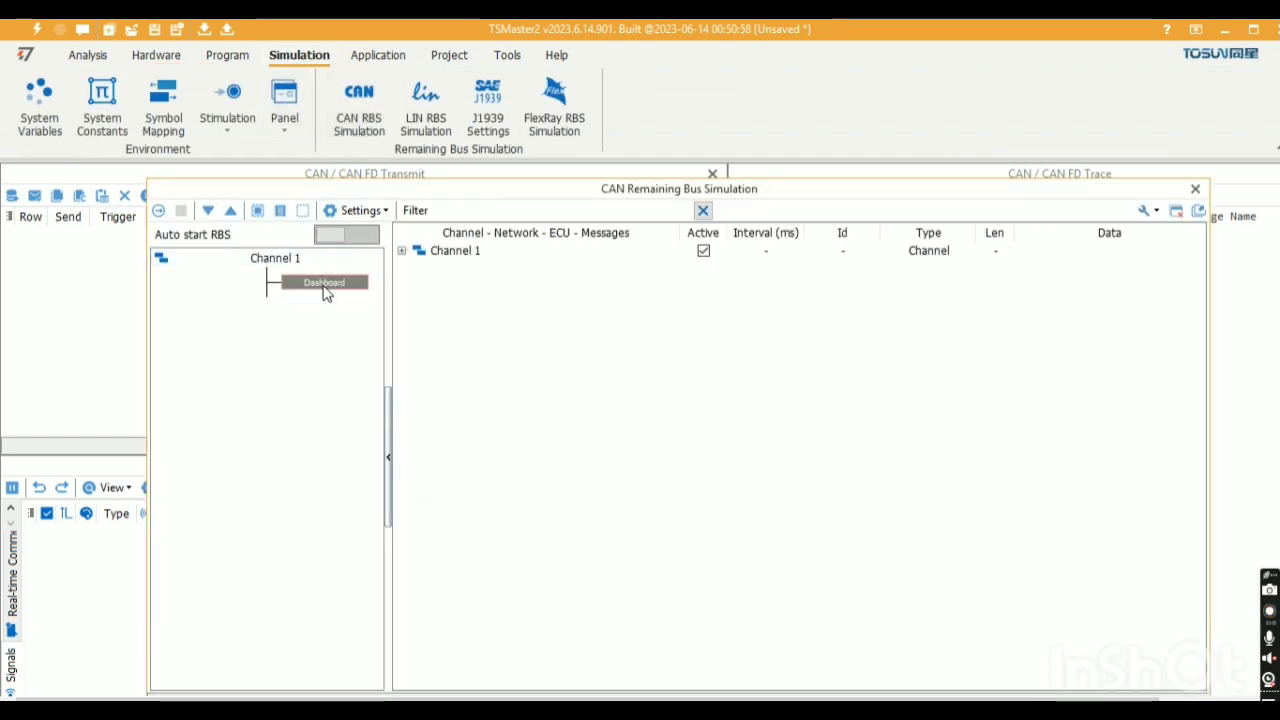
pyautogui.click(403, 251)
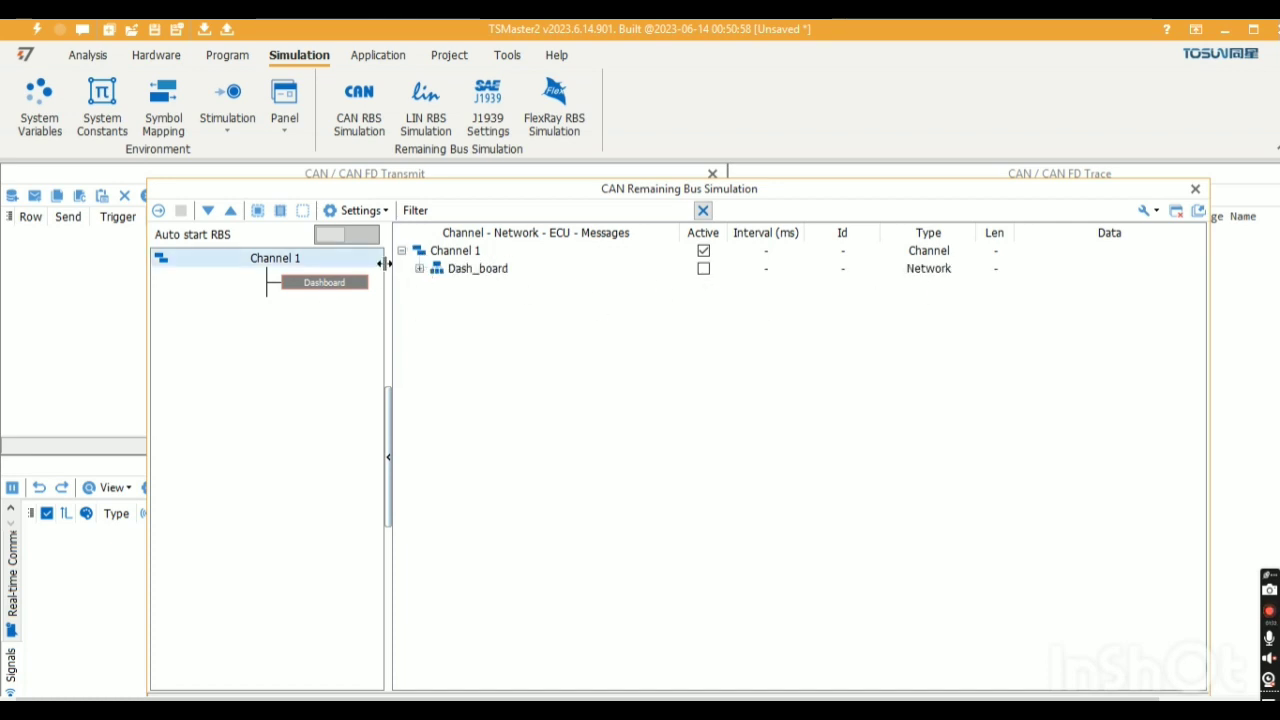
pyautogui.click(420, 269)
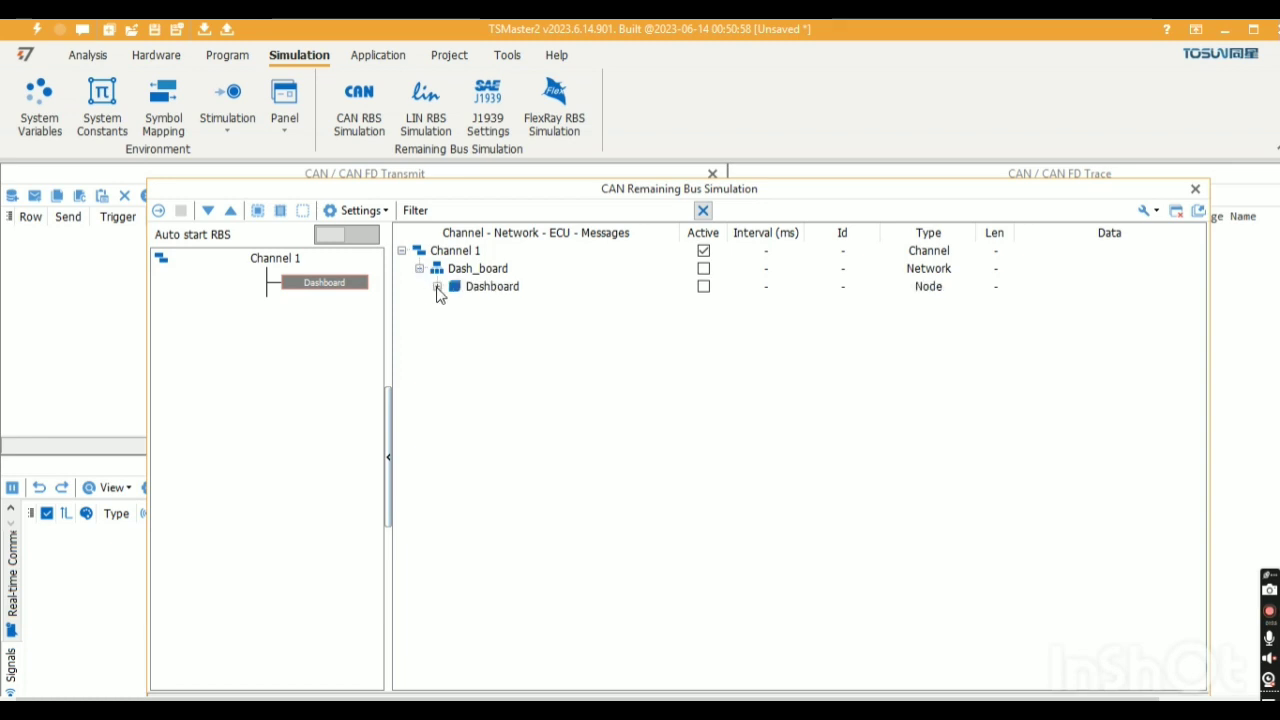
pyautogui.click(437, 287)
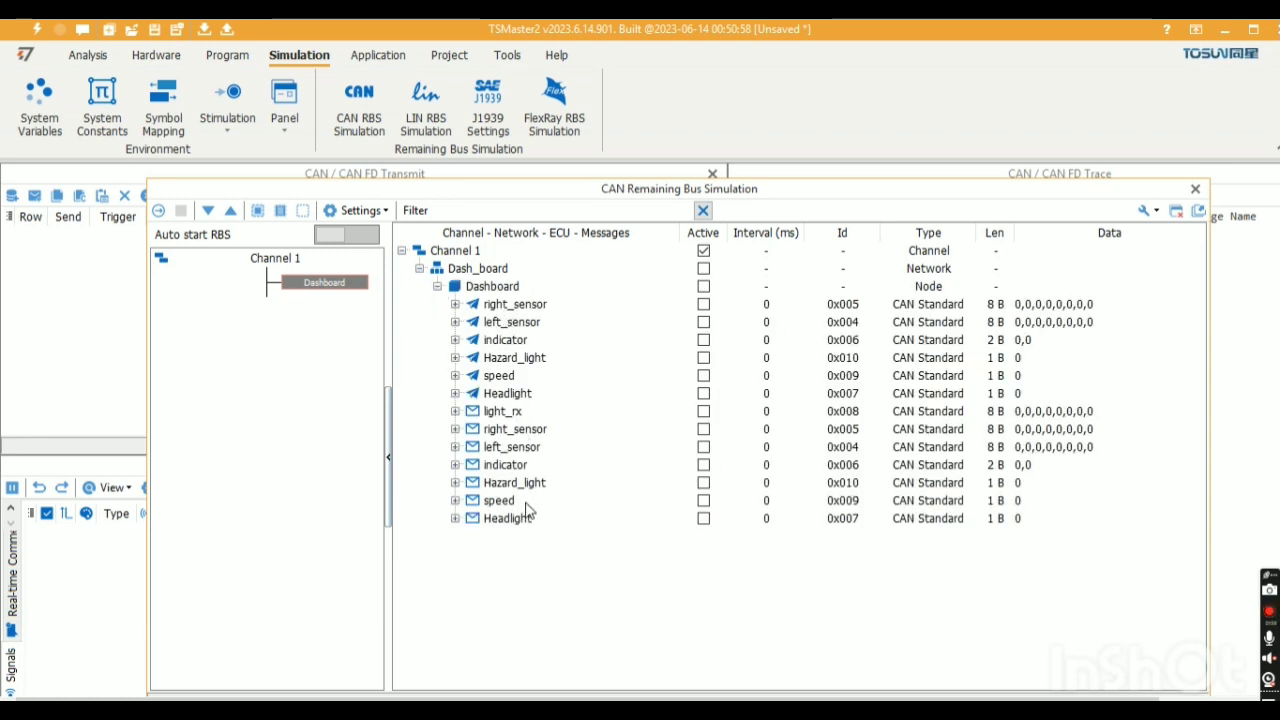
# Step: Expand the right_sensor, light_rx and Hazard_light messages to show their signals
pyautogui.click(455, 304)
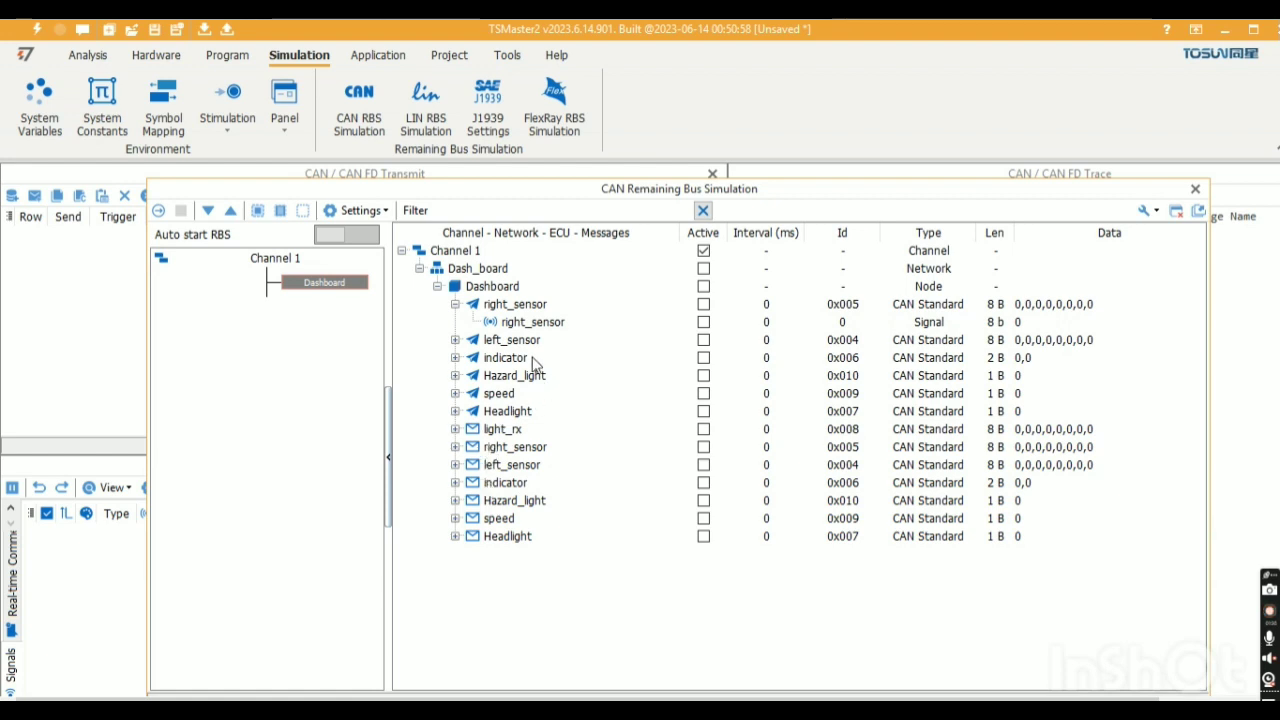
pyautogui.click(455, 429)
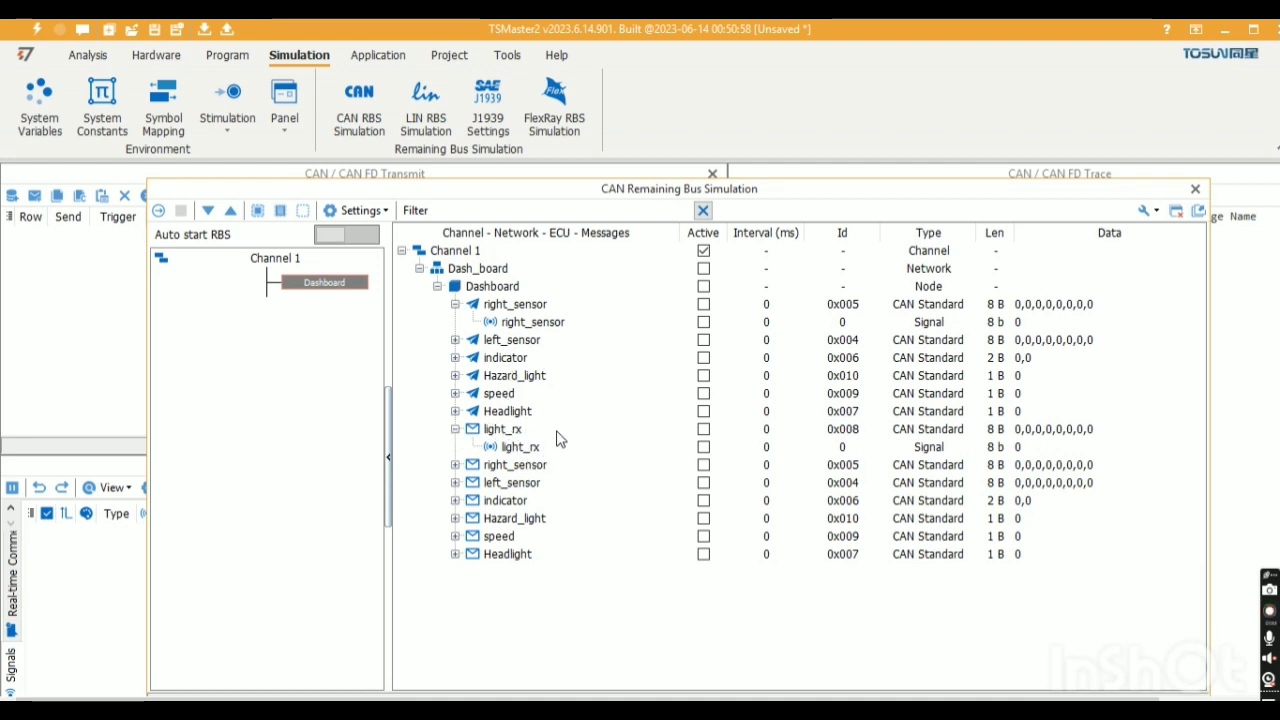
pyautogui.click(456, 376)
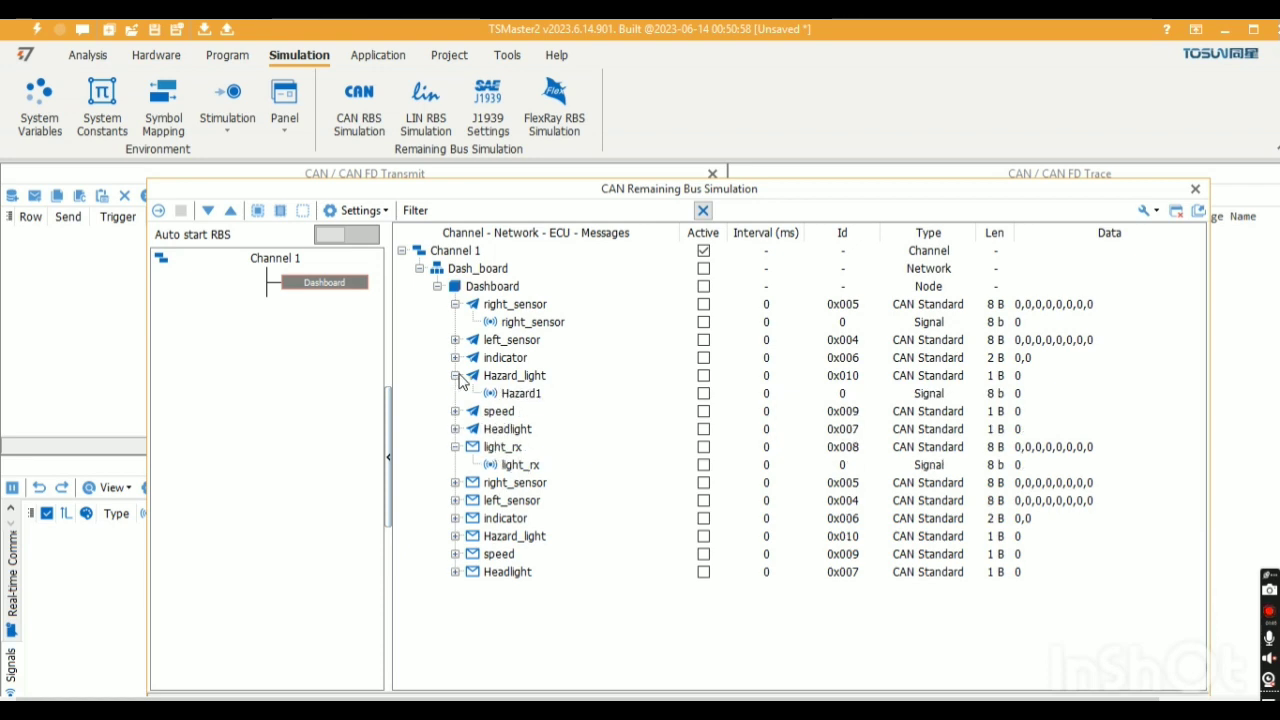
# Step: Activate then deactivate the Dashboard node, leaving Dash_board and its 13 messages active
pyautogui.doubleClick(330, 284)
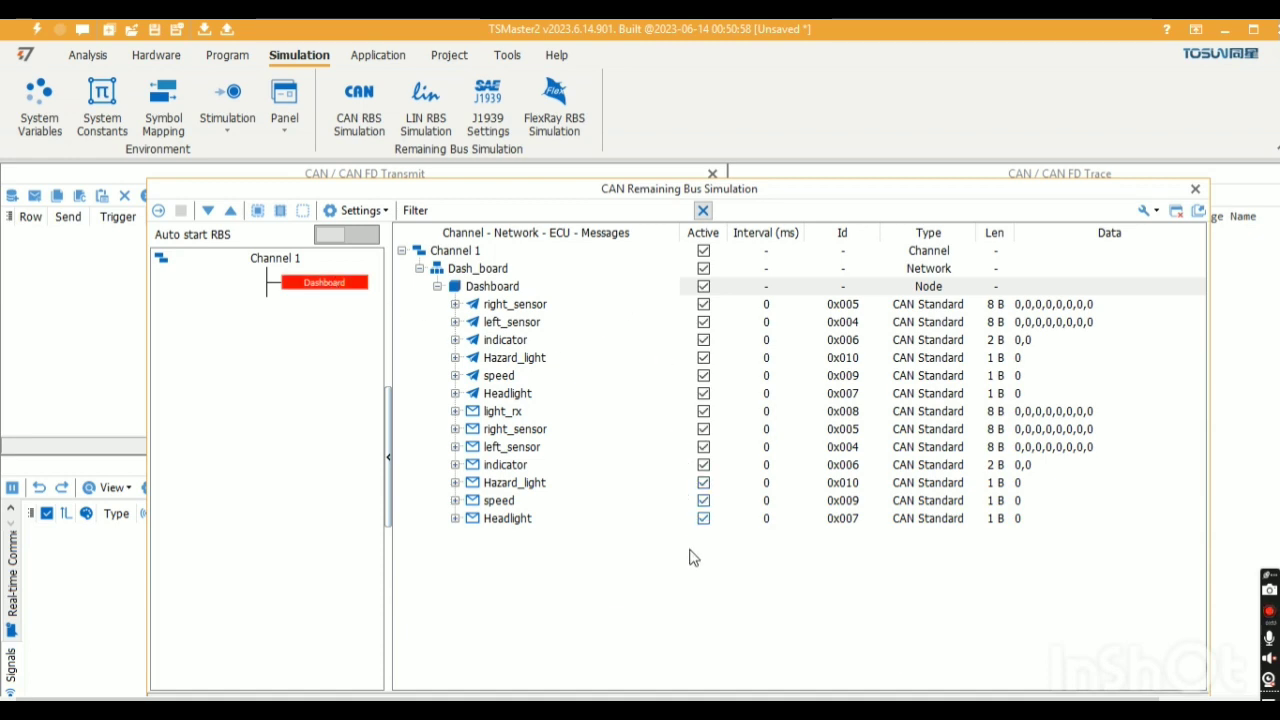
pyautogui.click(437, 287)
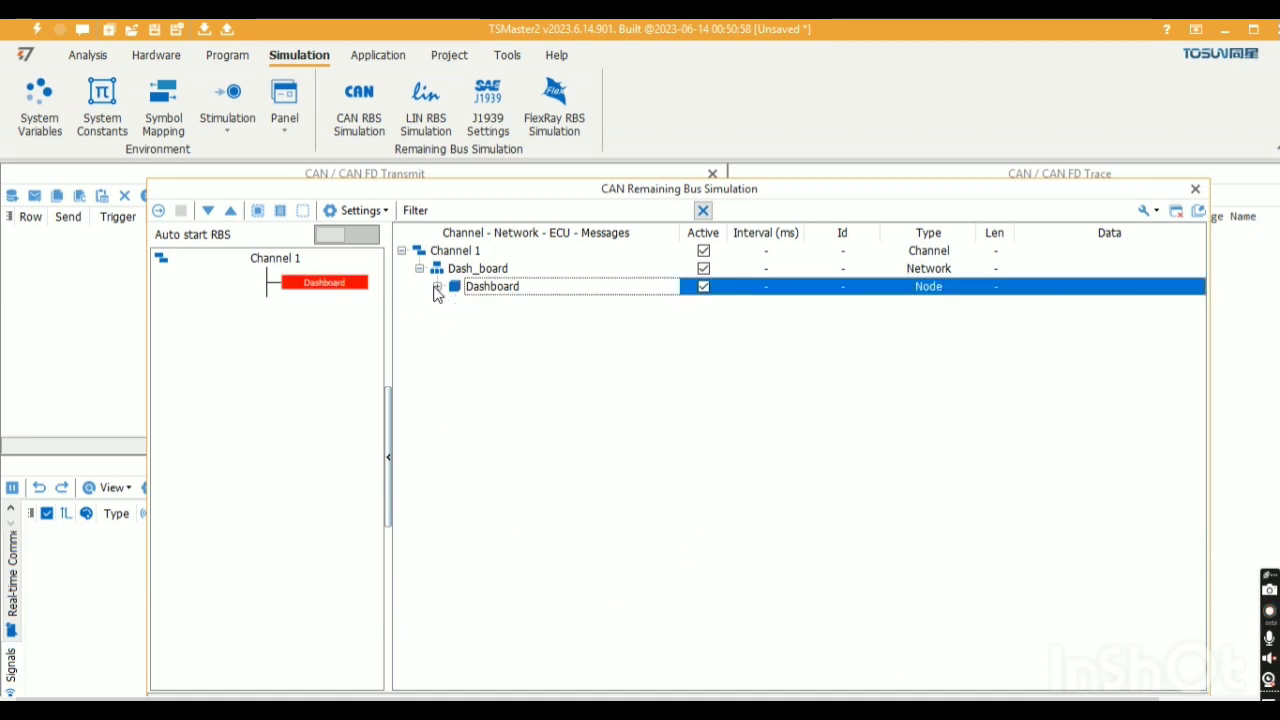
pyautogui.click(340, 290)
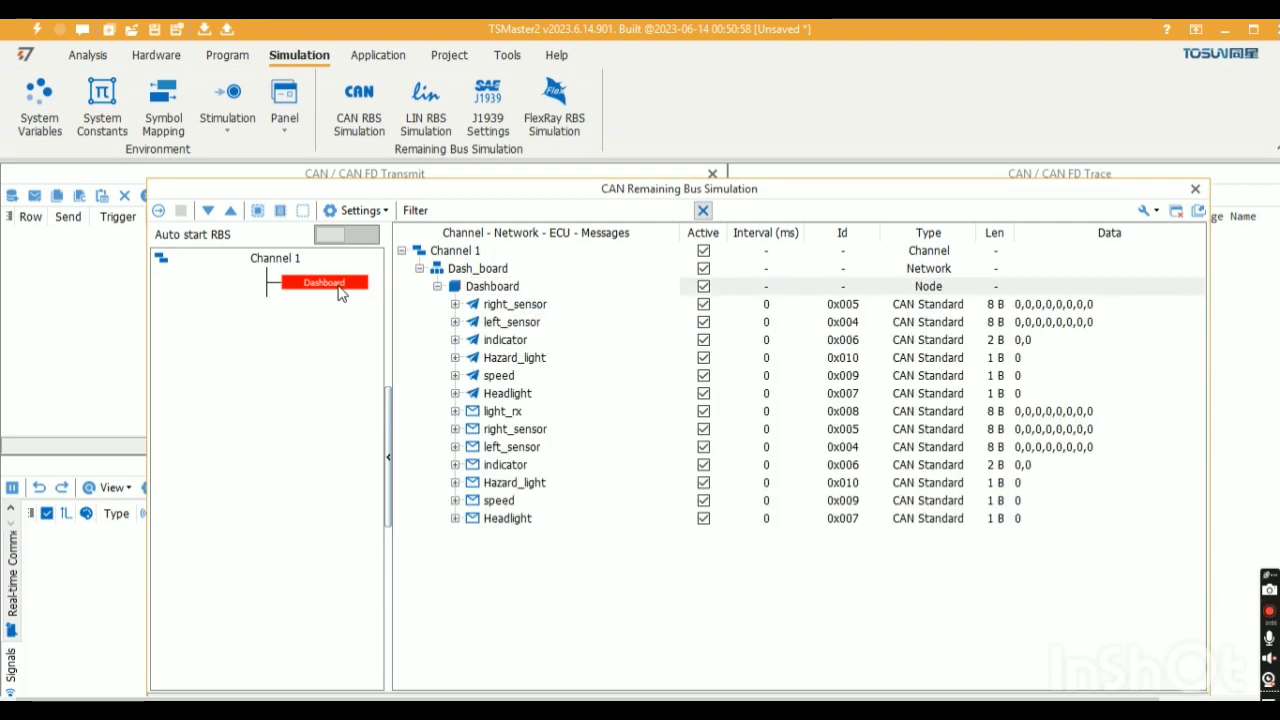
pyautogui.click(438, 287)
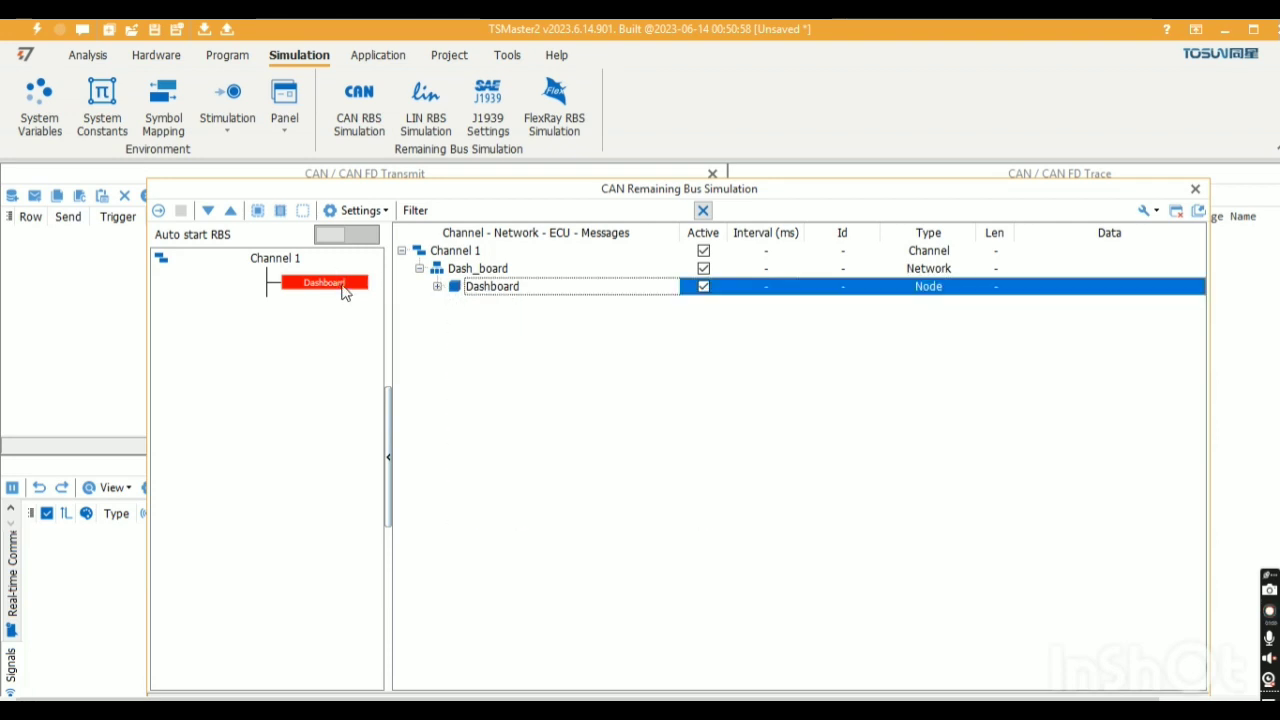
pyautogui.click(344, 288)
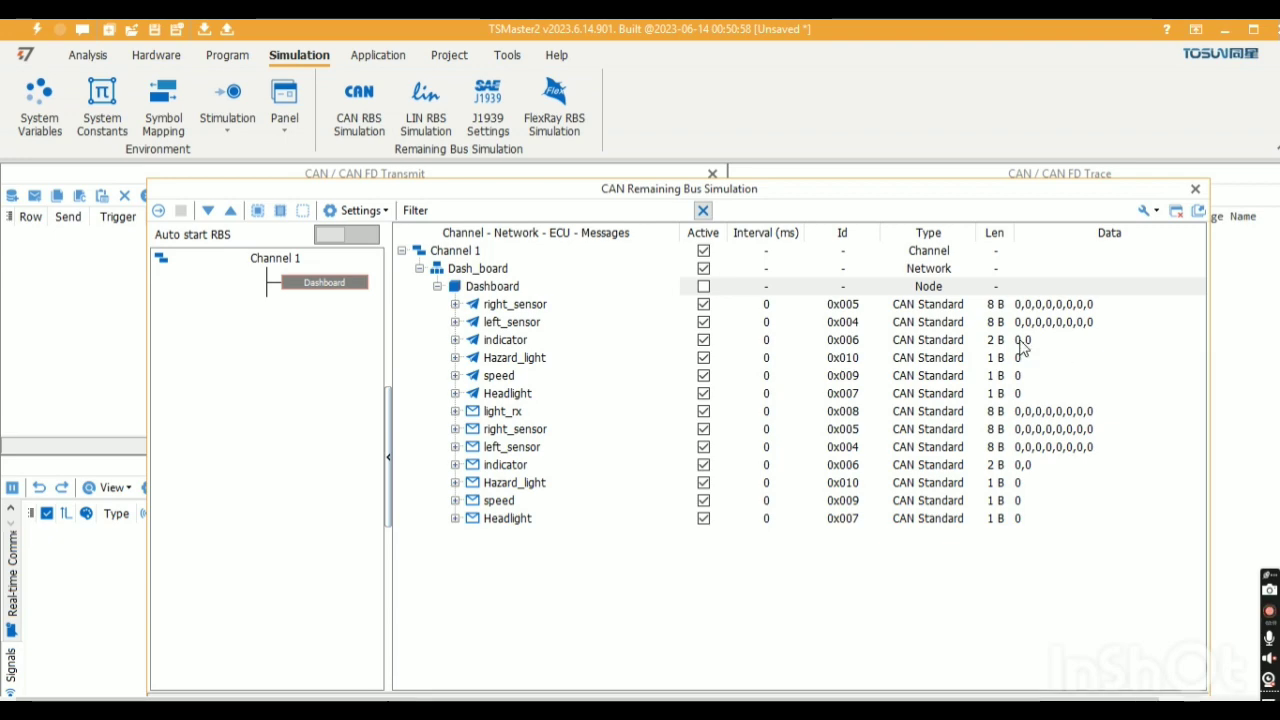
pyautogui.moveTo(920, 194); pyautogui.dragTo(845, 206)
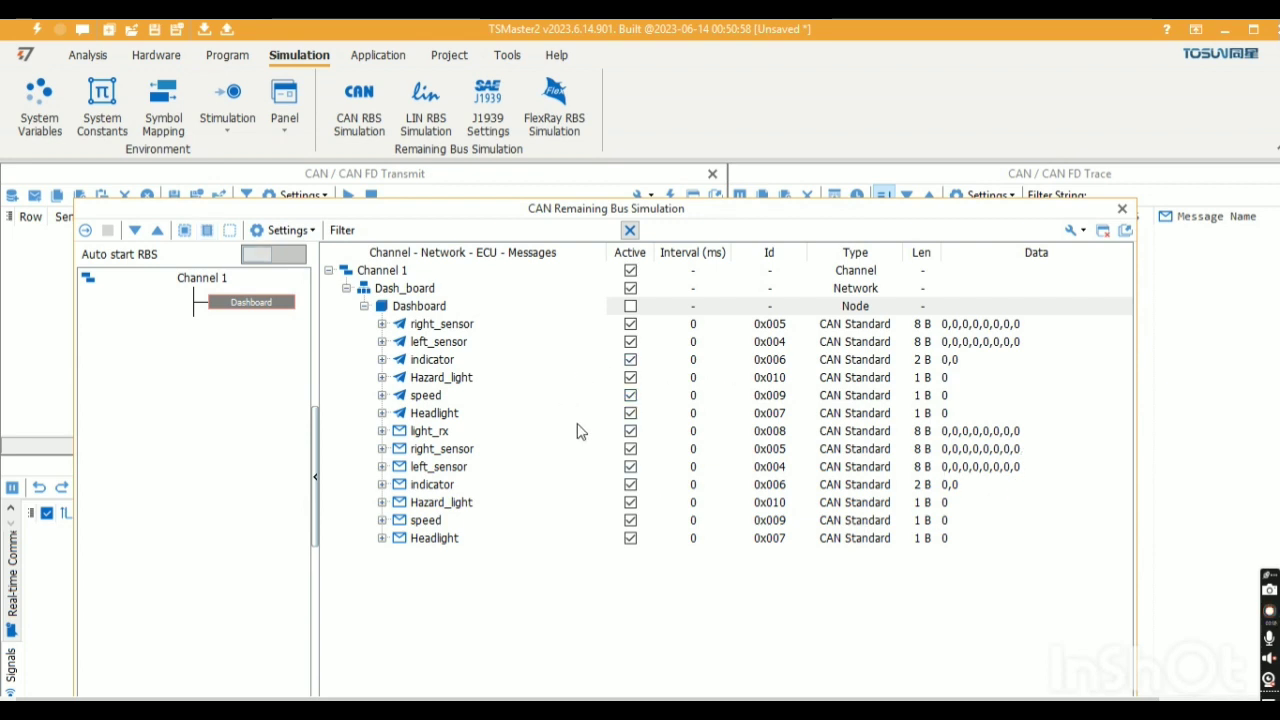
# Step: Start the simulation and set the Headlight signal's Data value to 1
pyautogui.click(86, 232)
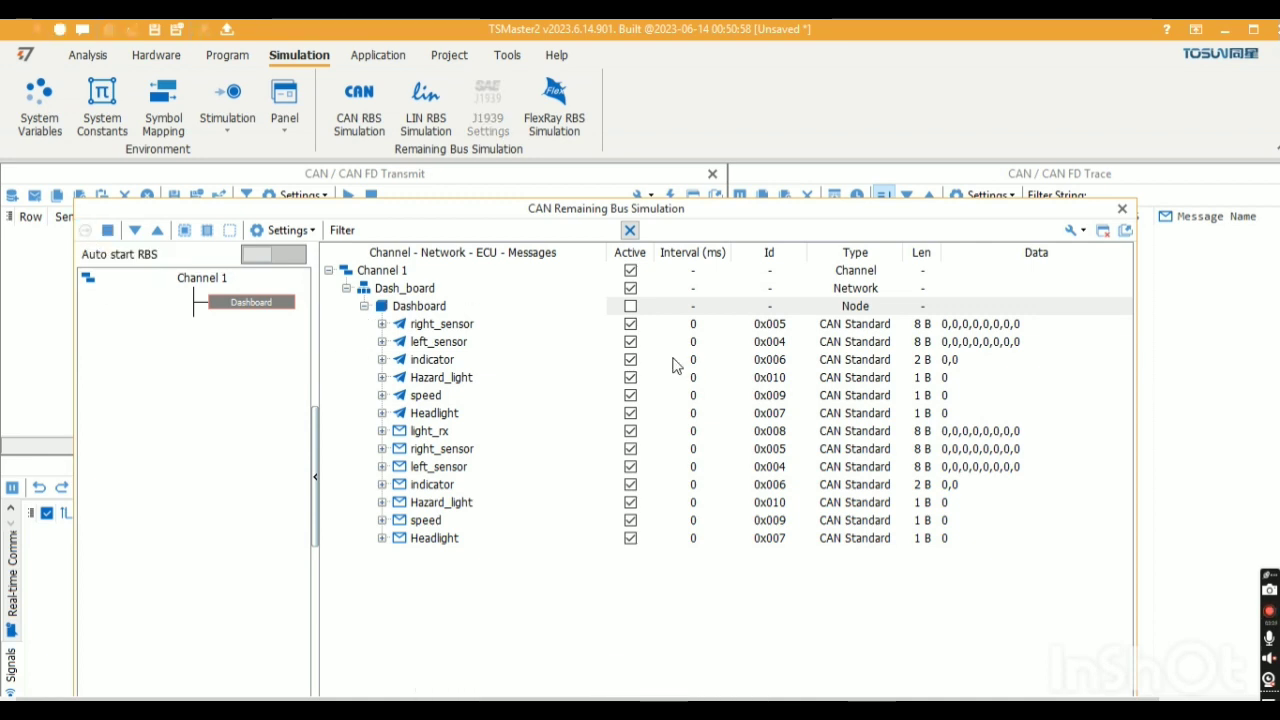
pyautogui.click(382, 396)
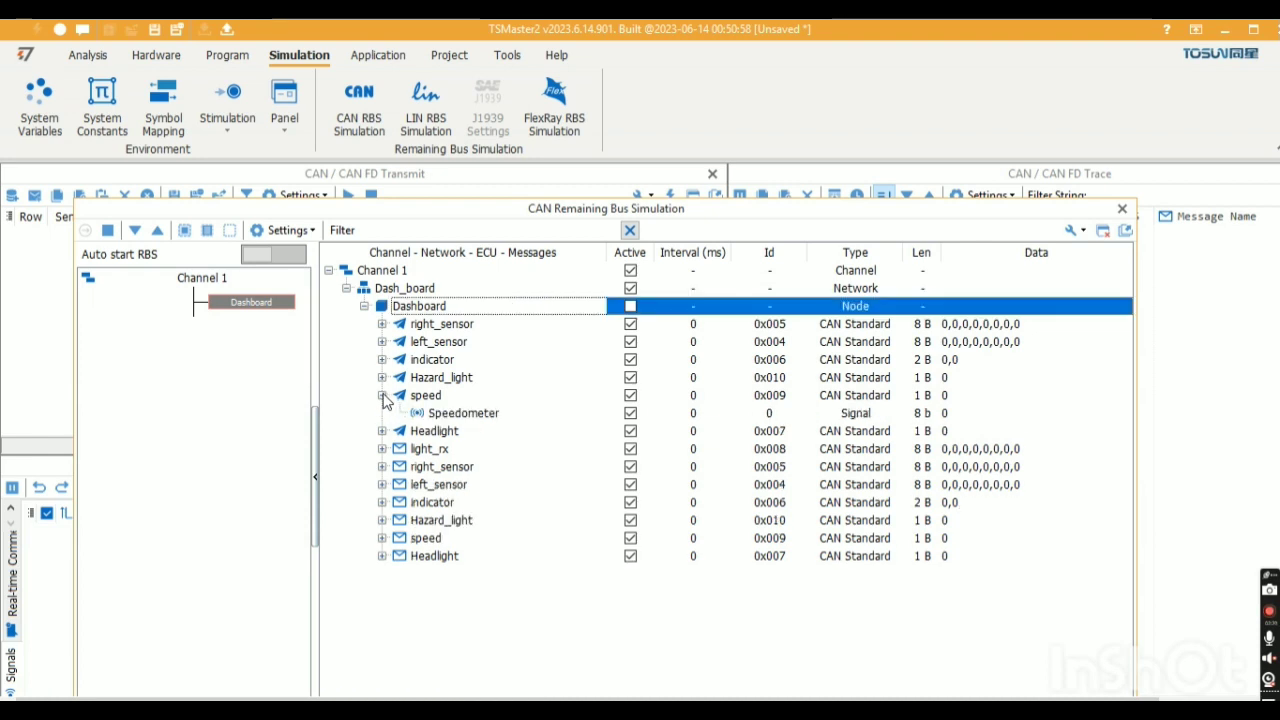
pyautogui.click(382, 431)
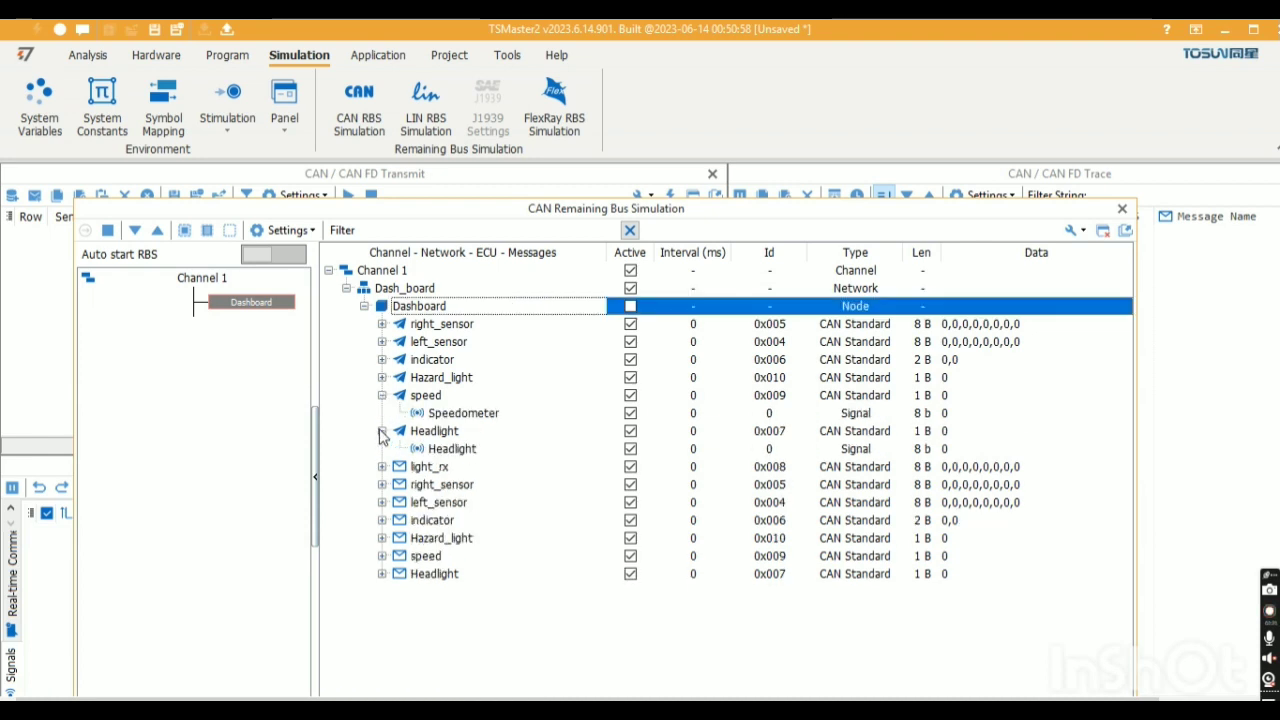
pyautogui.doubleClick(947, 449)
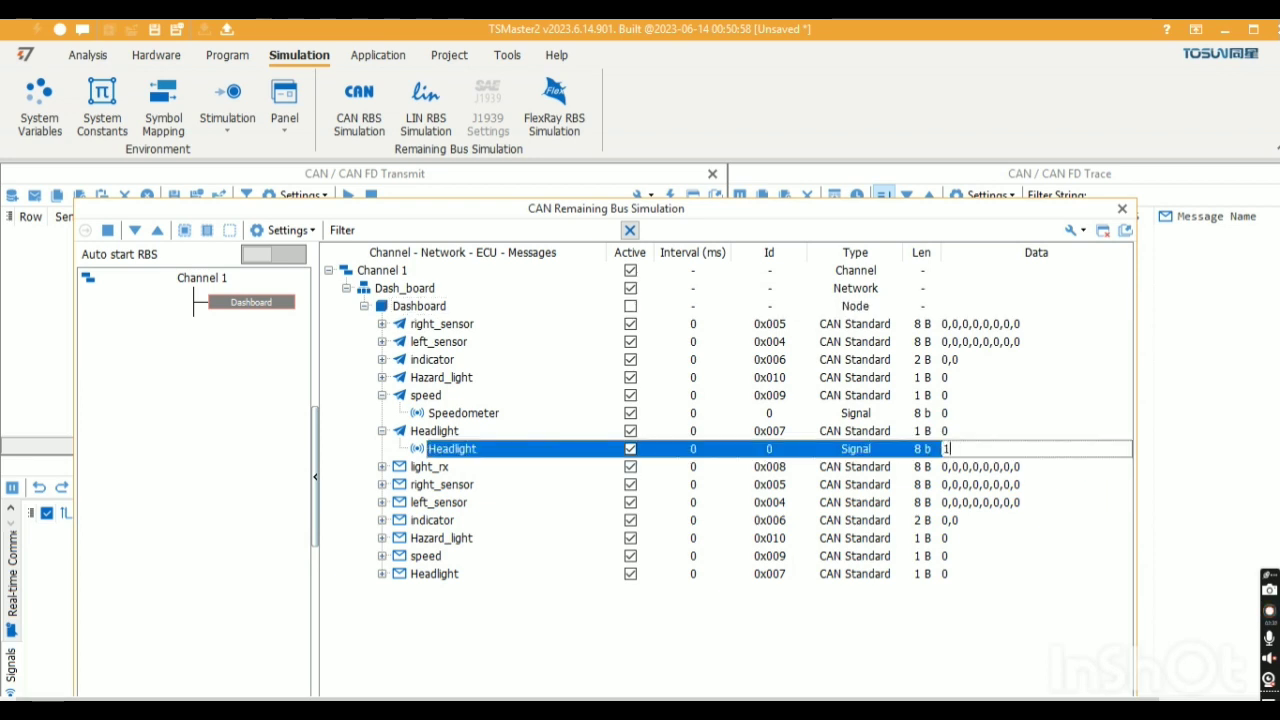
pyautogui.press('Return')
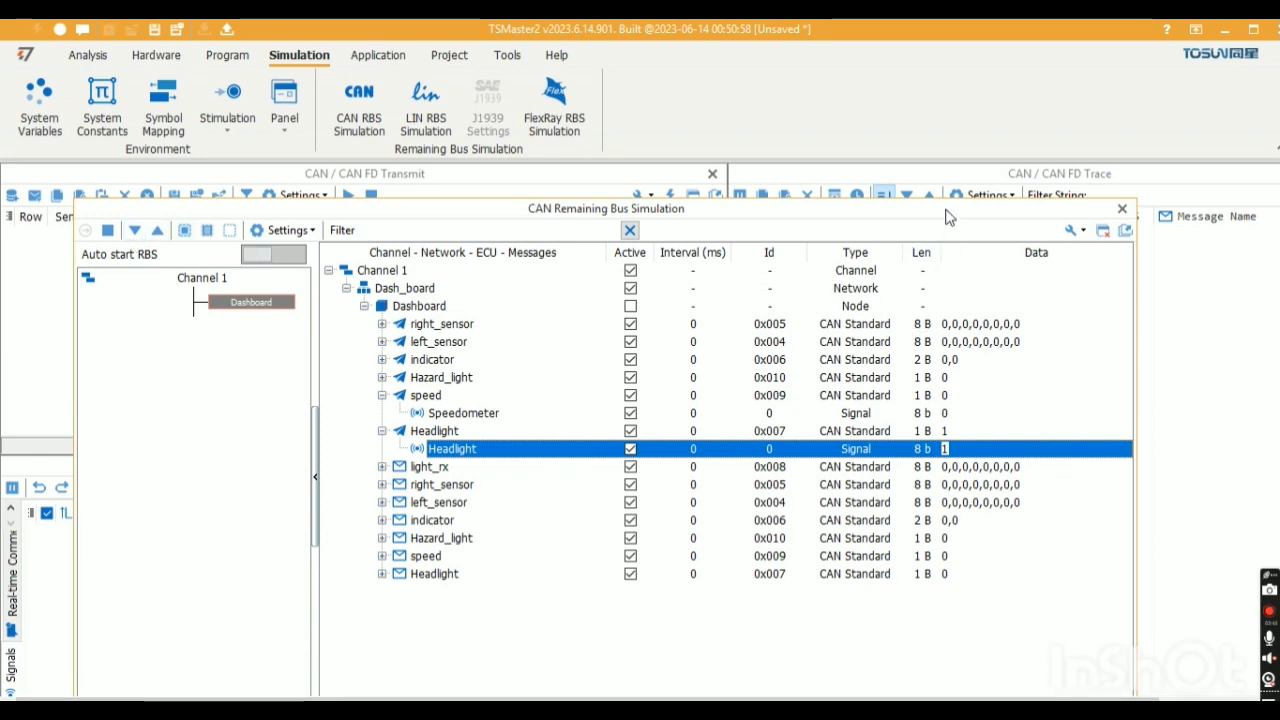
pyautogui.moveTo(946, 214)
pyautogui.mouseDown()
pyautogui.moveTo(918, 292)
pyautogui.moveTo(889, 249)
pyautogui.mouseUp()
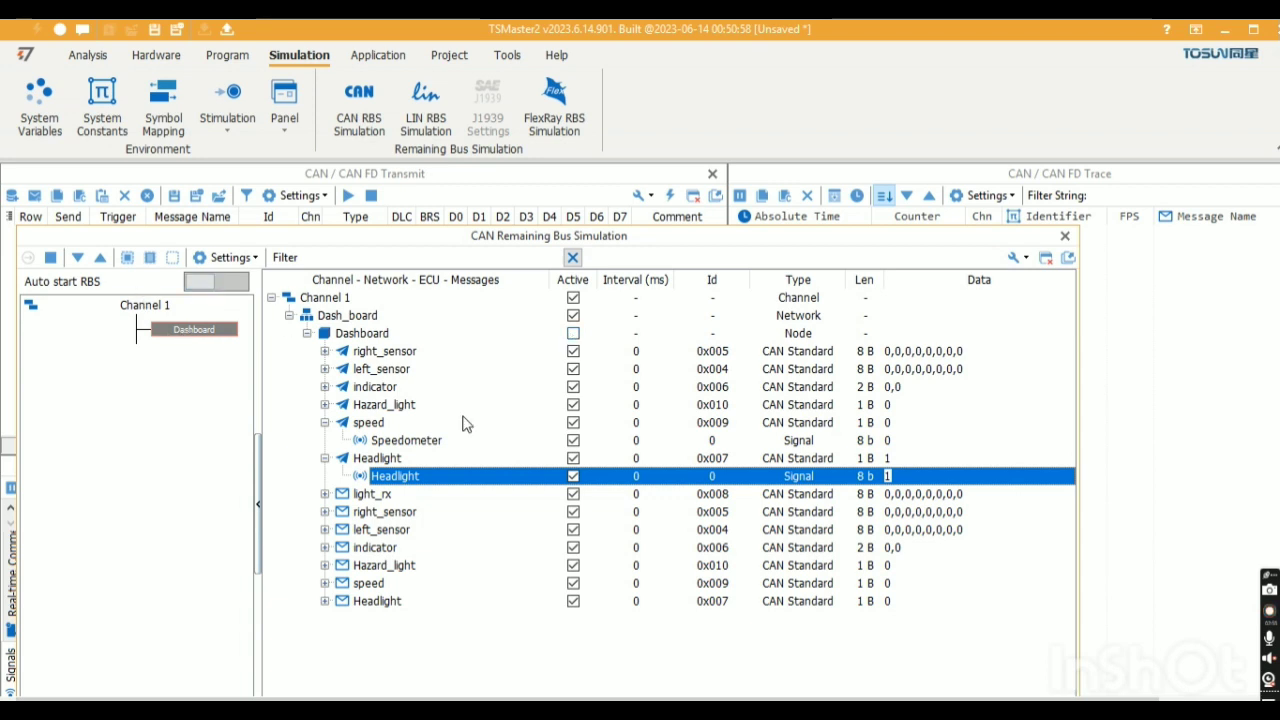
# Step: Activate the Dashboard node, restart RBS and send Headlight Data value 1
pyautogui.click(1138, 460)
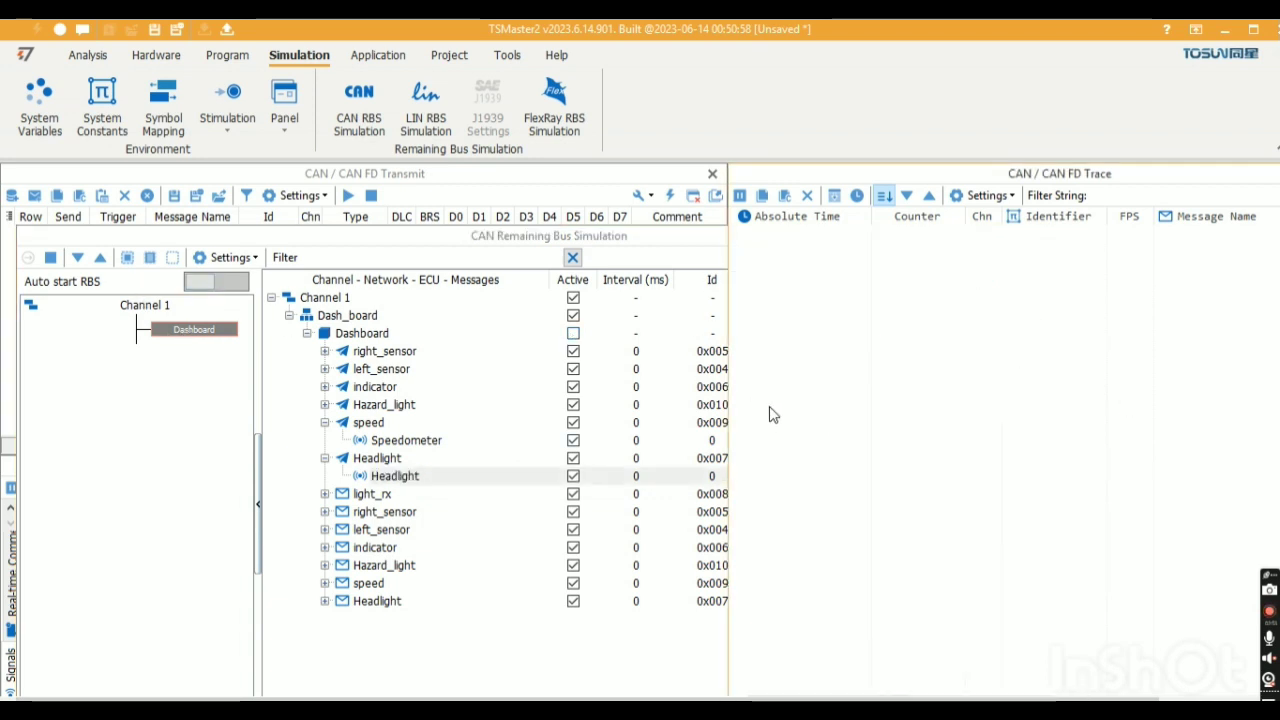
pyautogui.click(192, 332)
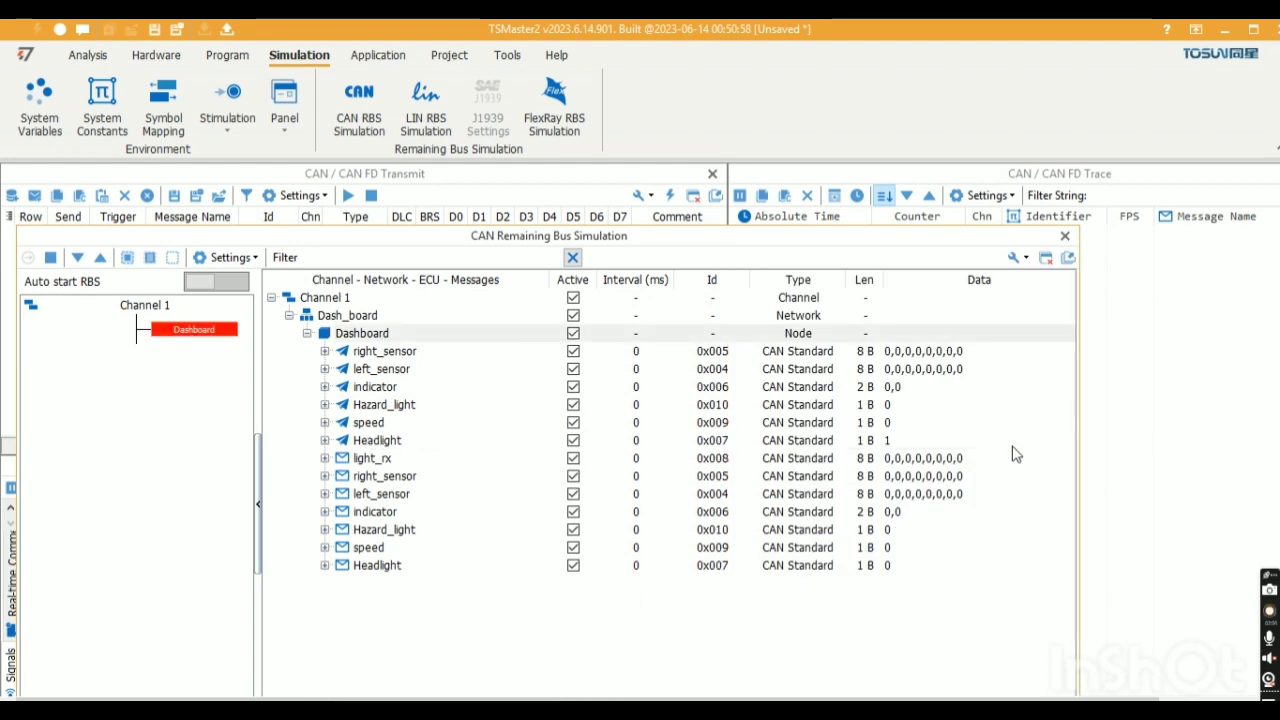
pyautogui.click(50, 257)
pyautogui.click(30, 260)
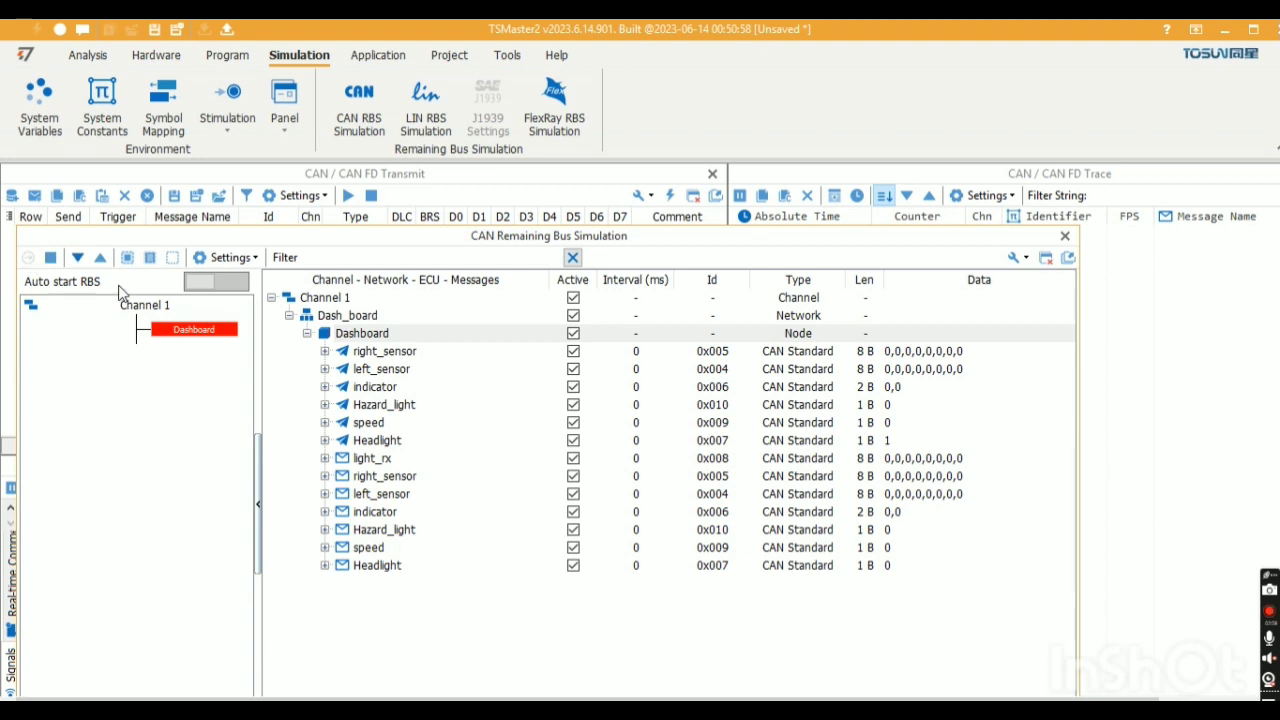
pyautogui.doubleClick(898, 438)
pyautogui.press('BackSpace')
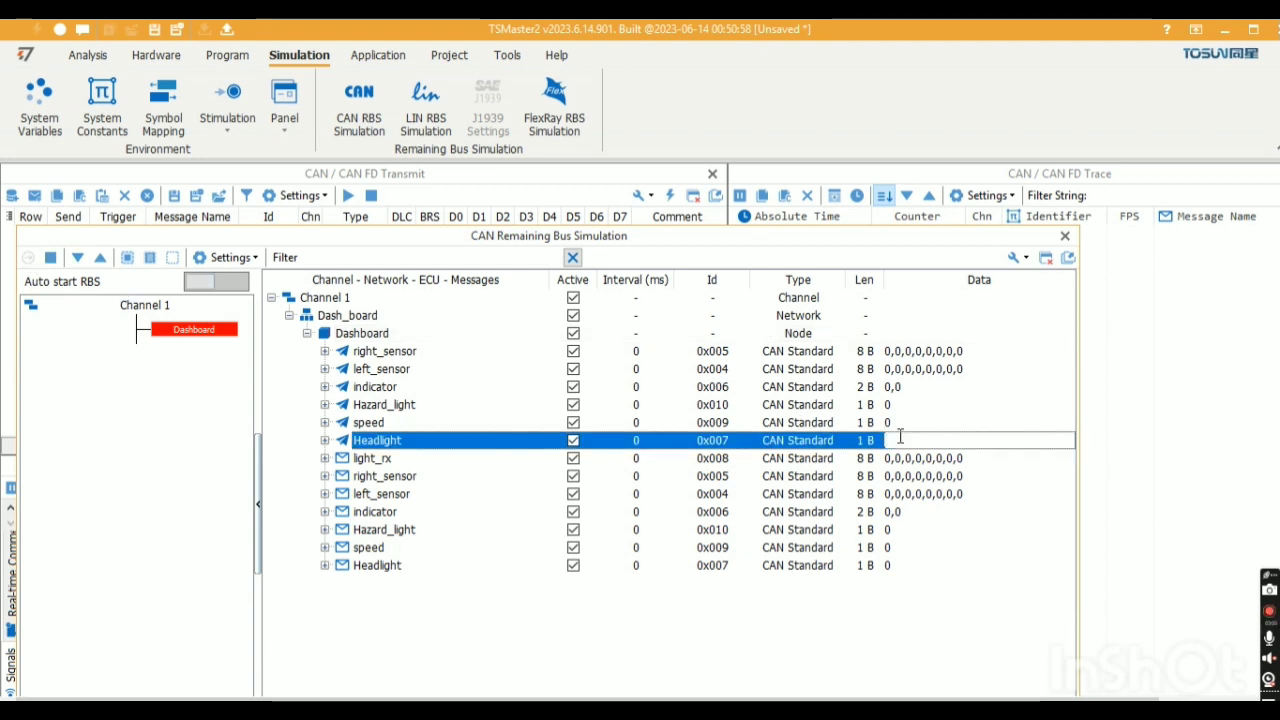
pyautogui.write('1')
pyautogui.press('Return')
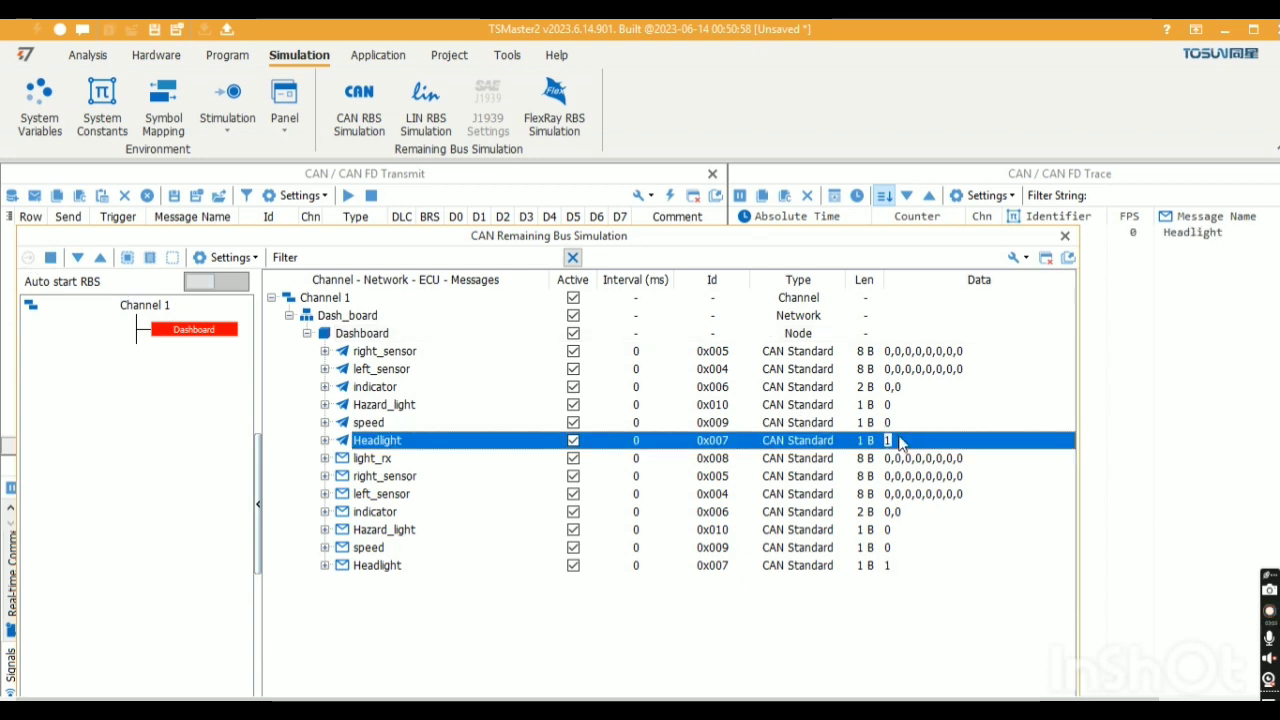
# Step: Confirm the trace's Headlight entry shows data 01, then begin editing the Speedometer value
pyautogui.click(1190, 348)
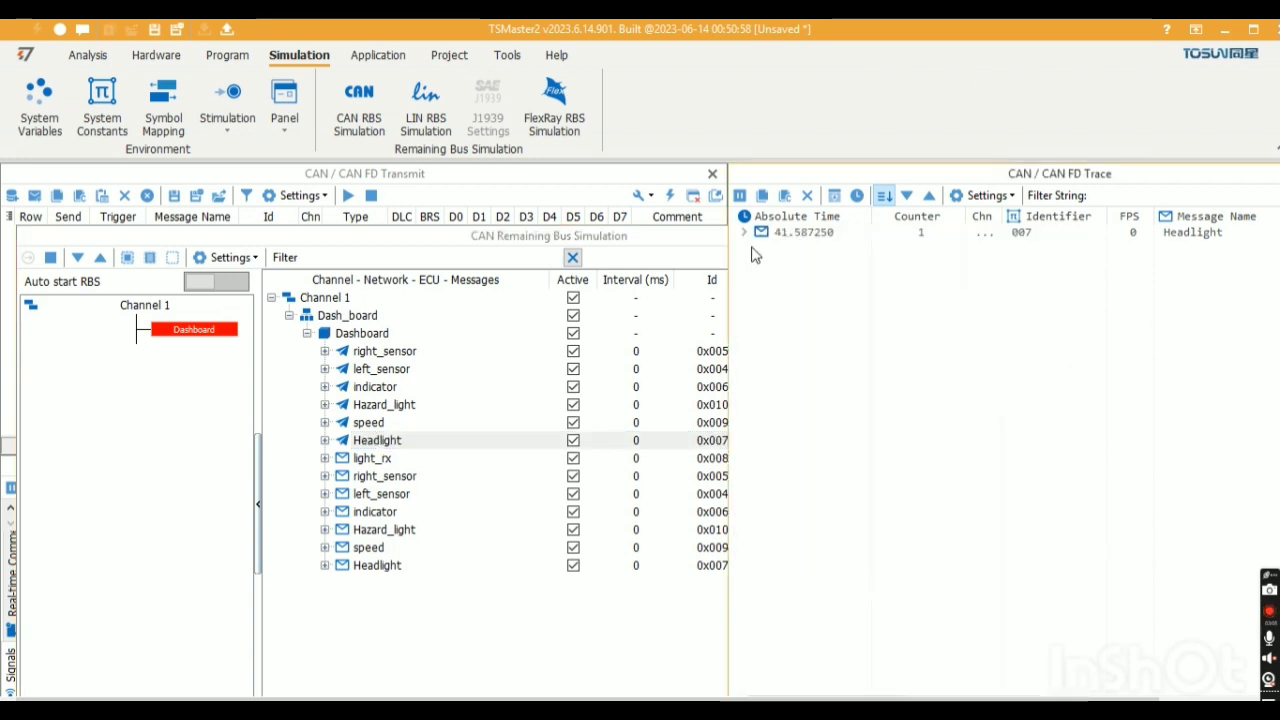
pyautogui.click(743, 231)
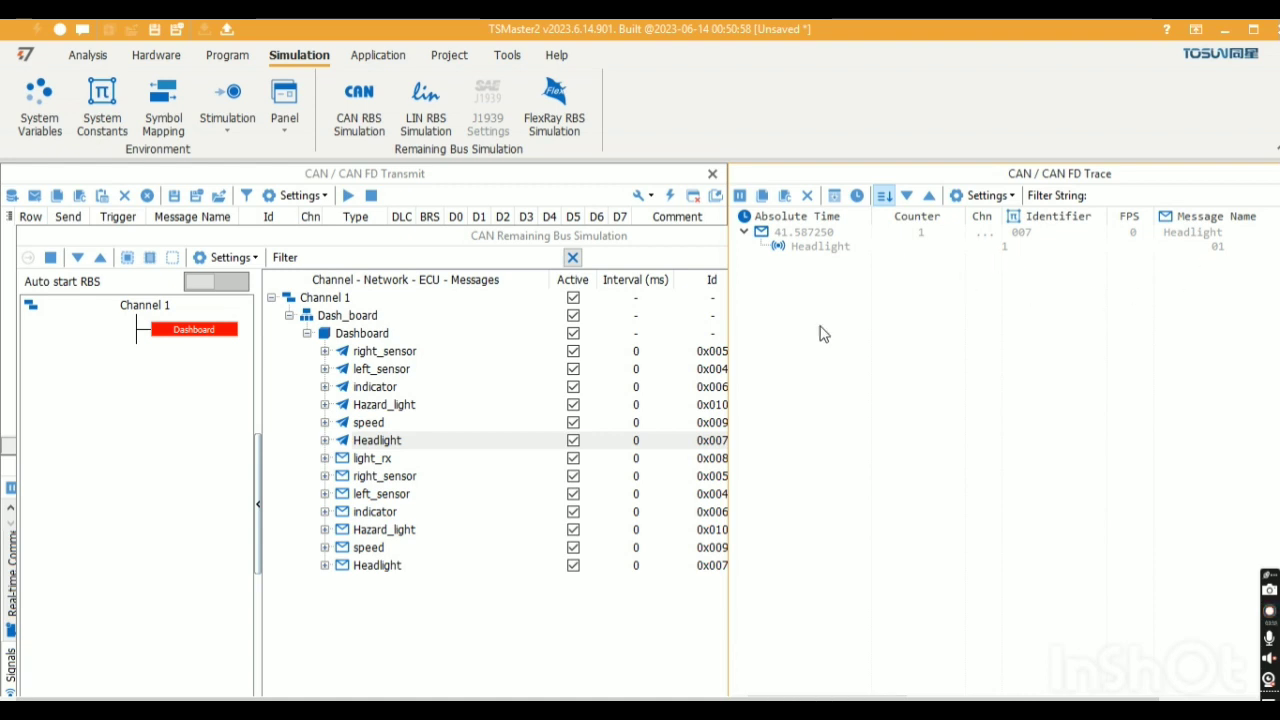
pyautogui.doubleClick(635, 404)
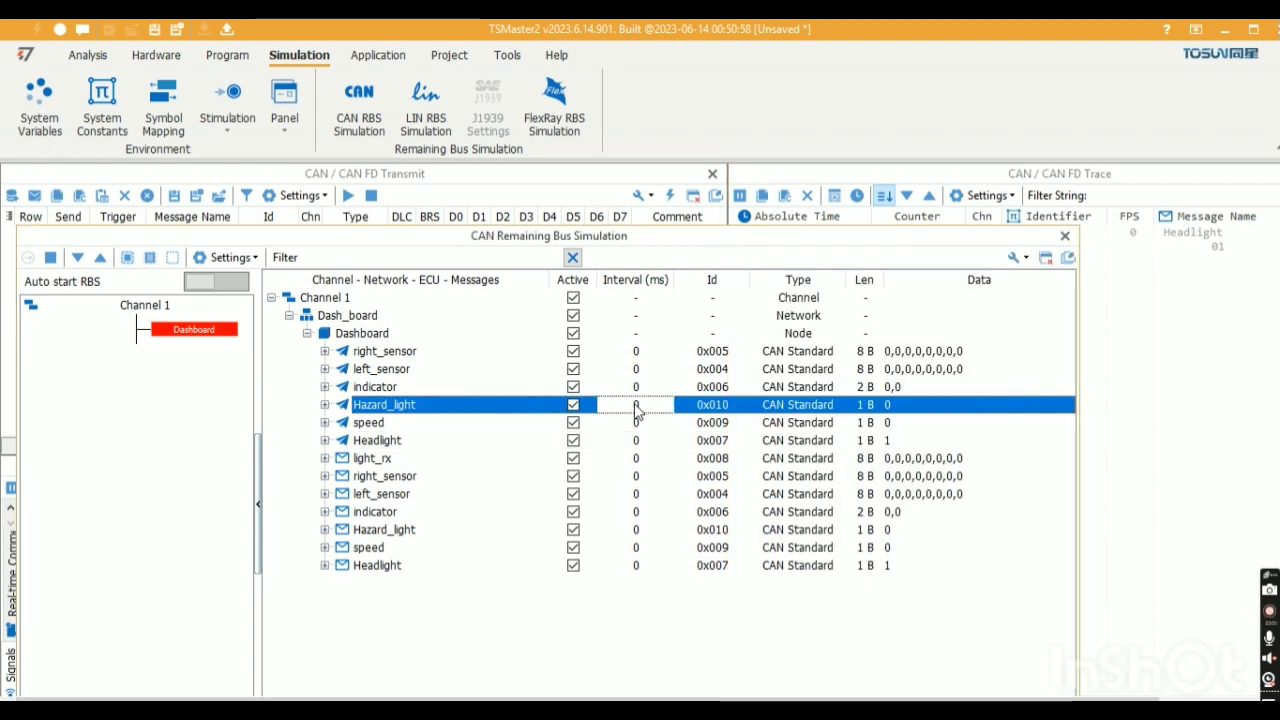
pyautogui.doubleClick(886, 423)
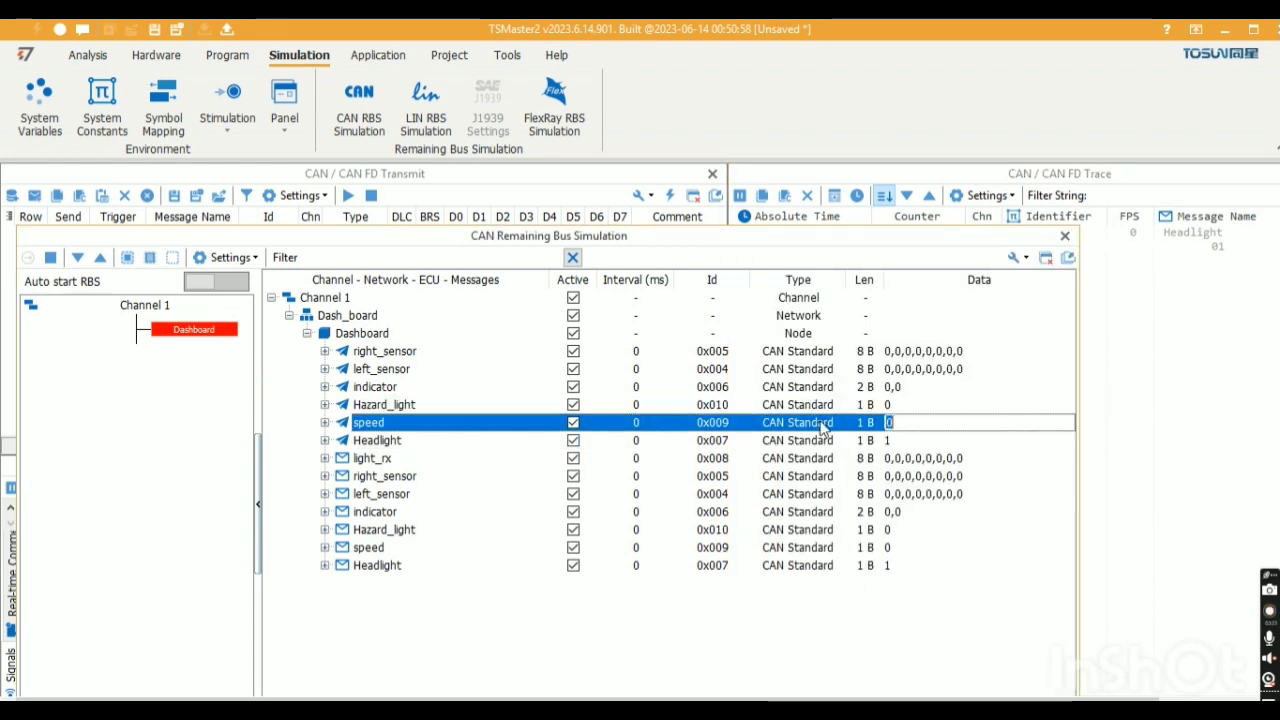
pyautogui.click(325, 423)
pyautogui.doubleClick(887, 441)
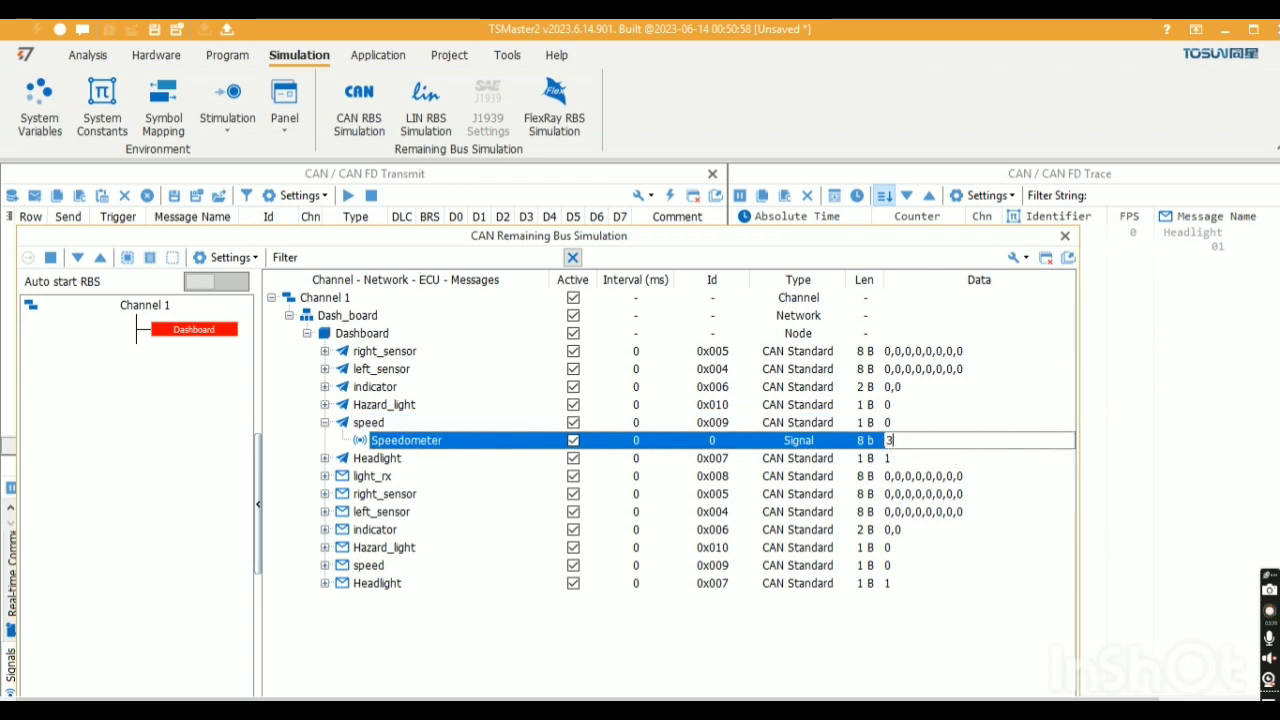
# Step: Commit Speedometer value 30 and expand the trace's speed row showing data 1E
pyautogui.press('Return')
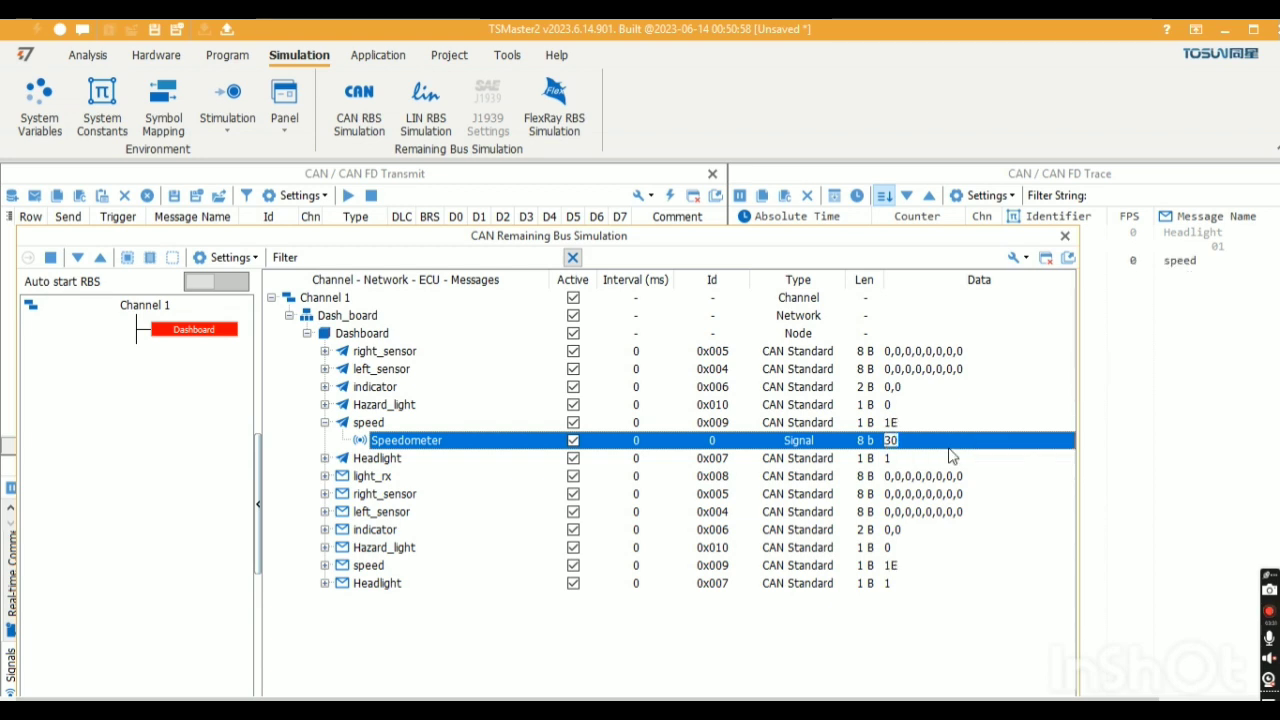
pyautogui.click(1219, 350)
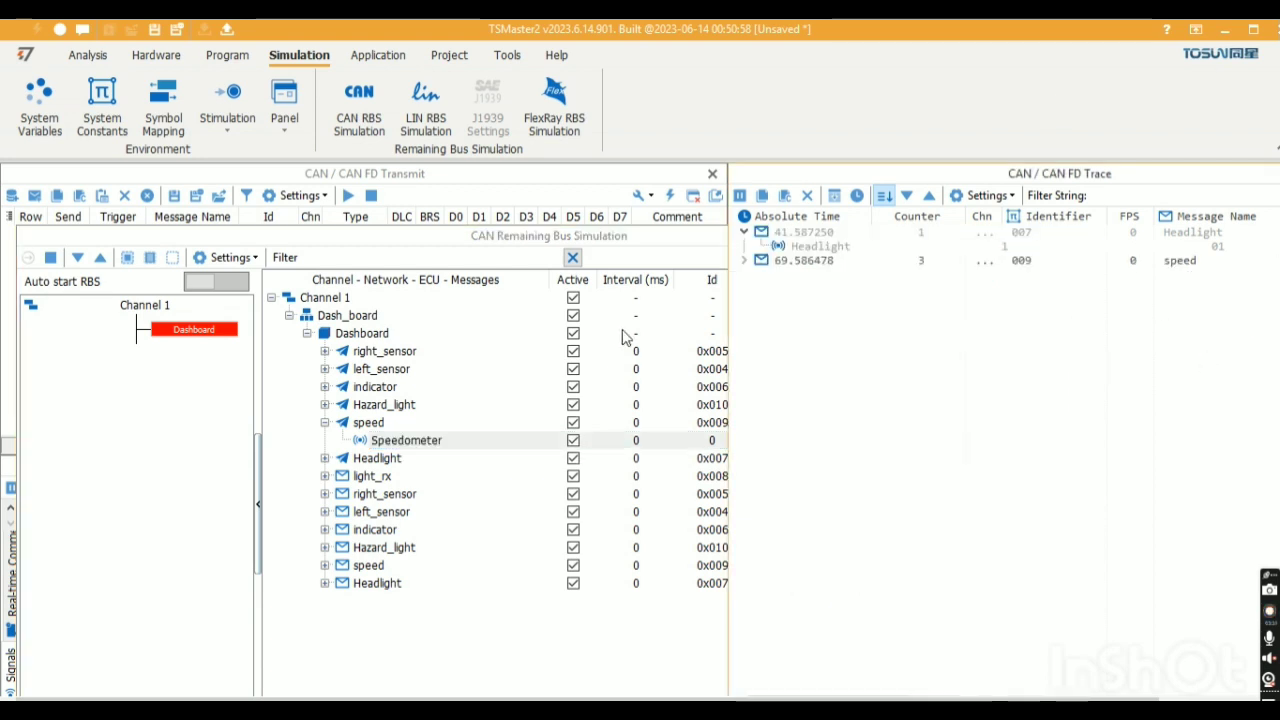
pyautogui.click(745, 261)
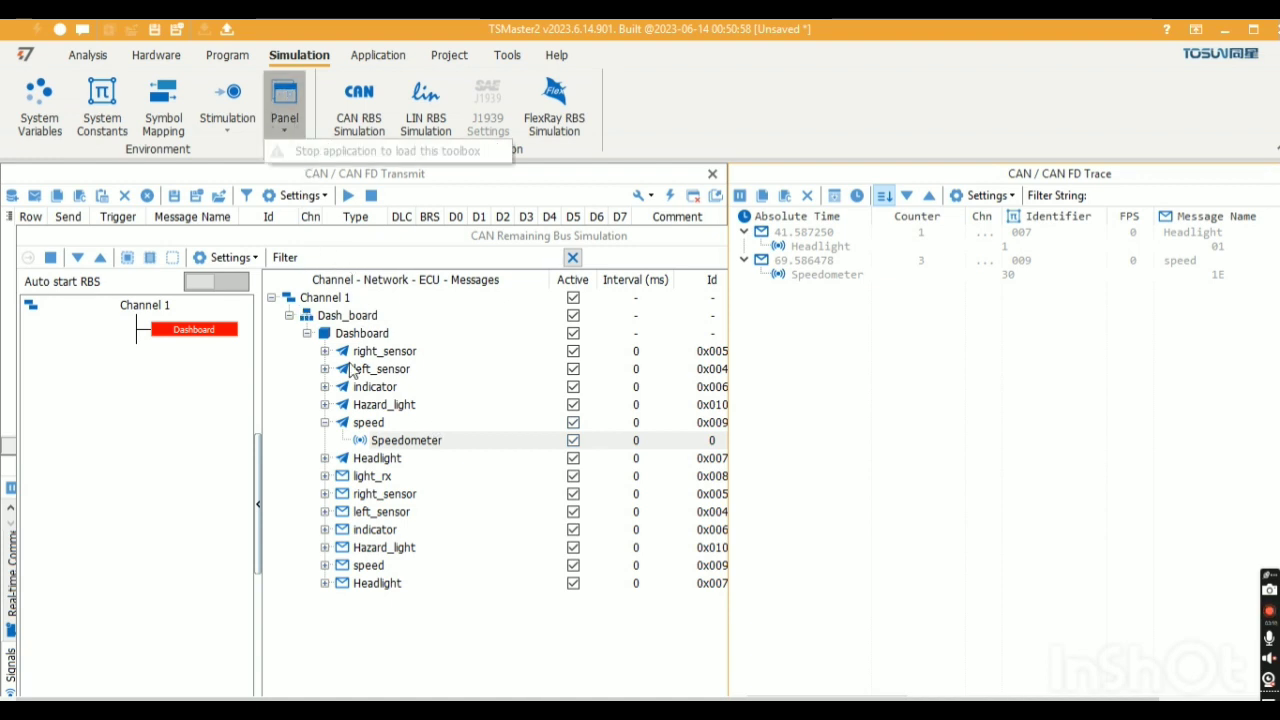
# Step: Disconnect the application and add a new blank panel, Panel 5319, with the Toolbox shown
pyautogui.click(57, 33)
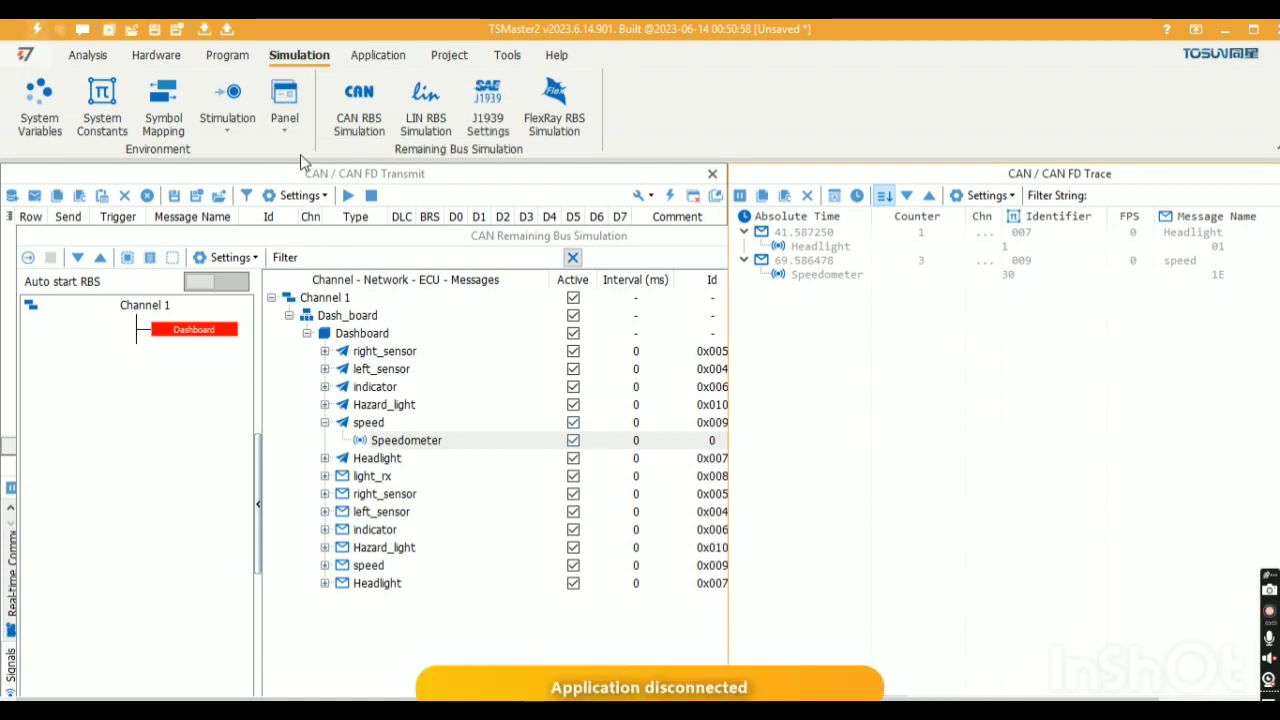
pyautogui.click(303, 117)
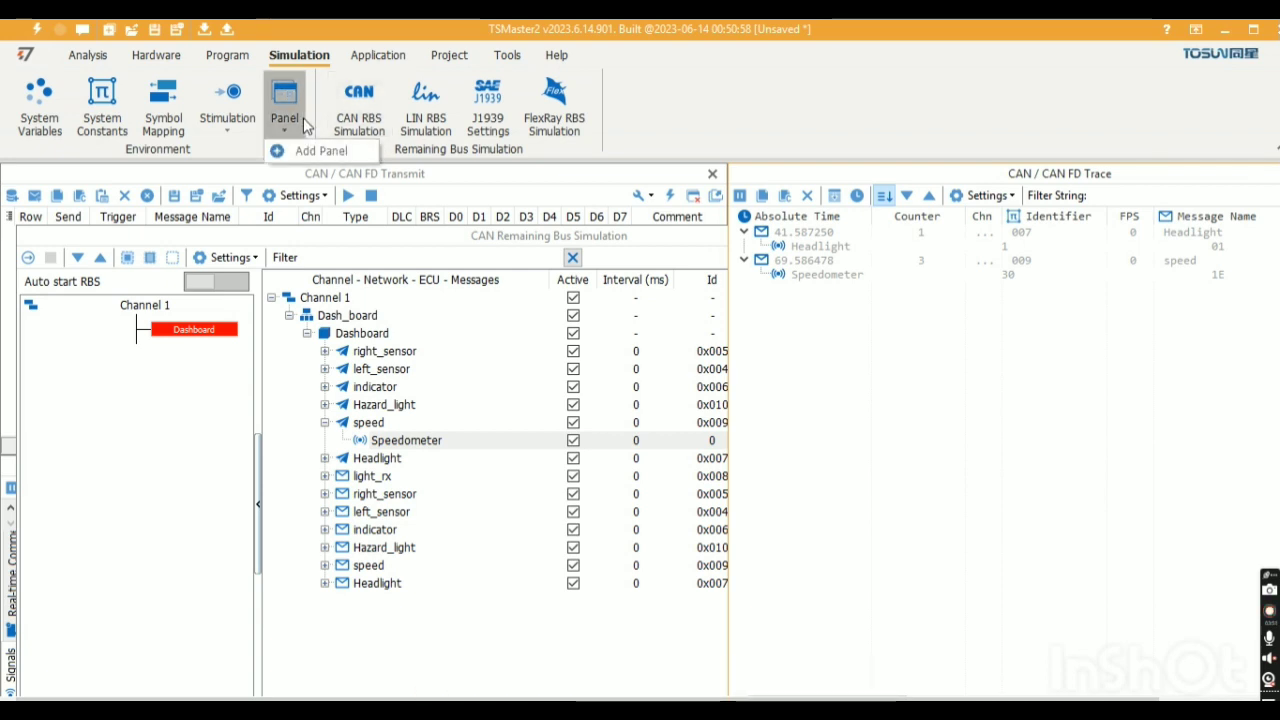
pyautogui.click(303, 150)
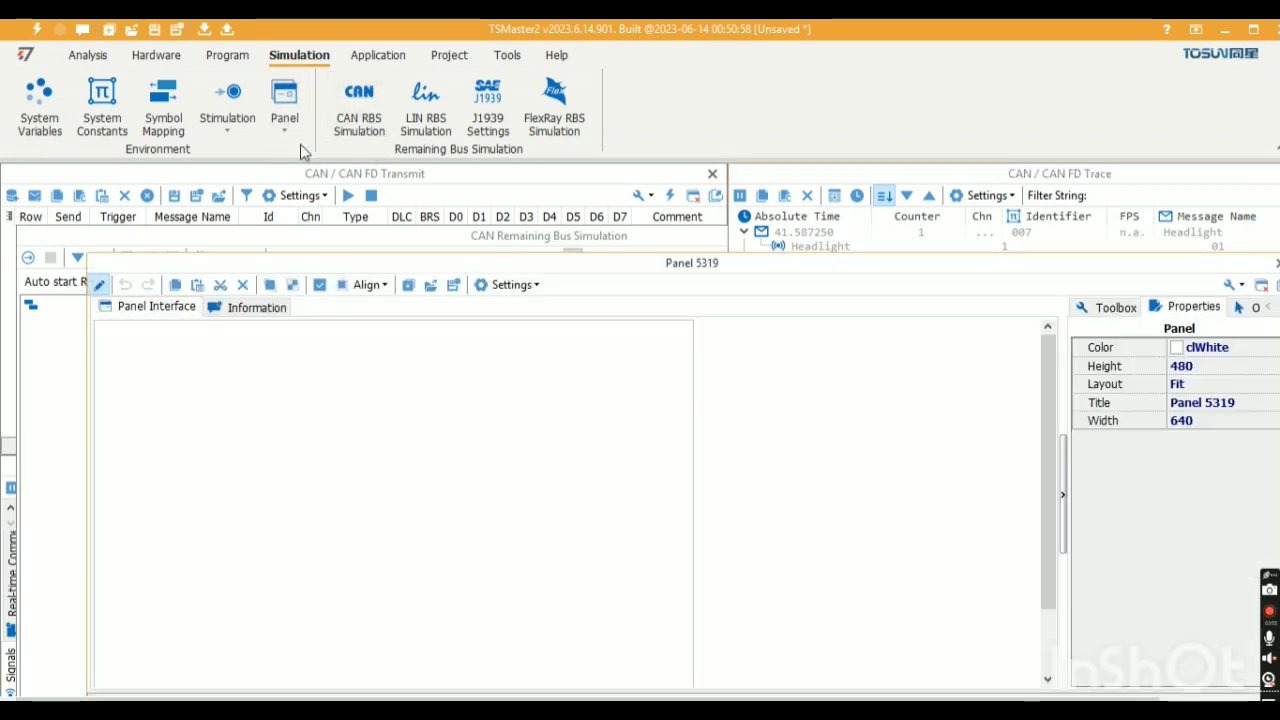
pyautogui.click(1118, 308)
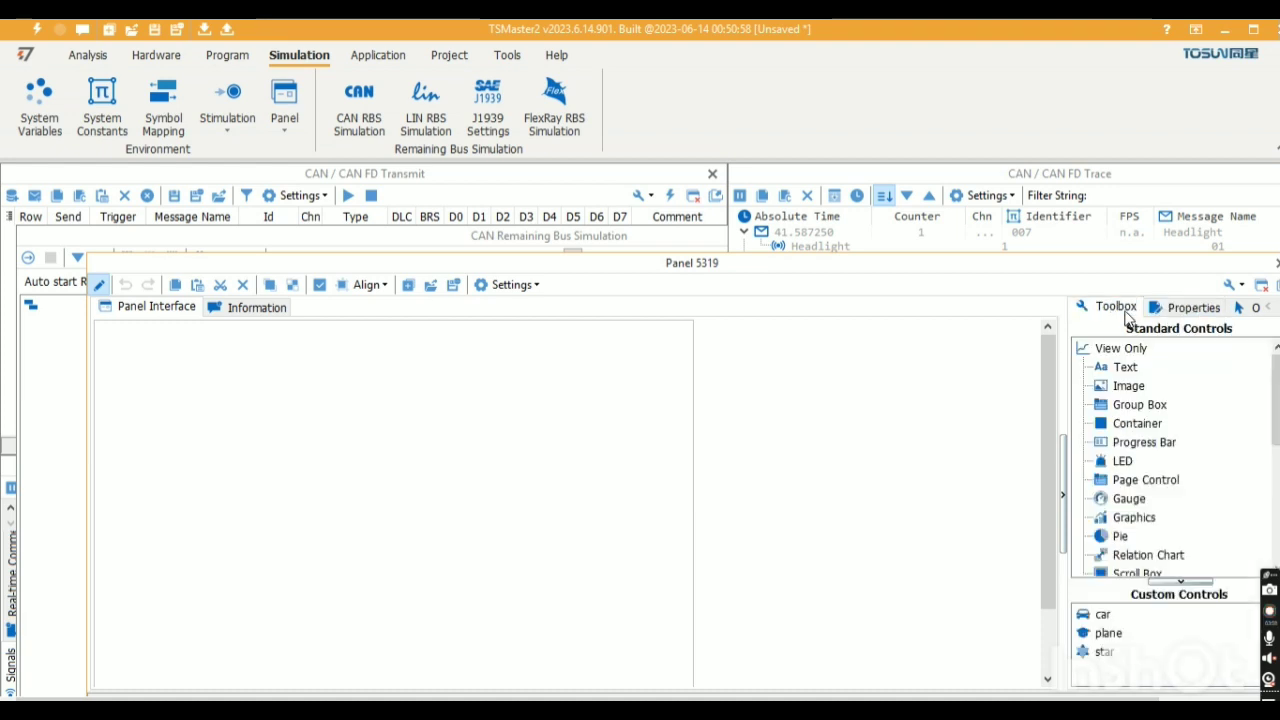
# Step: Add a Gauge (Gauge0, 0–100) to Panel 5319, moved to the upper left and shrunk
pyautogui.doubleClick(1130, 499)
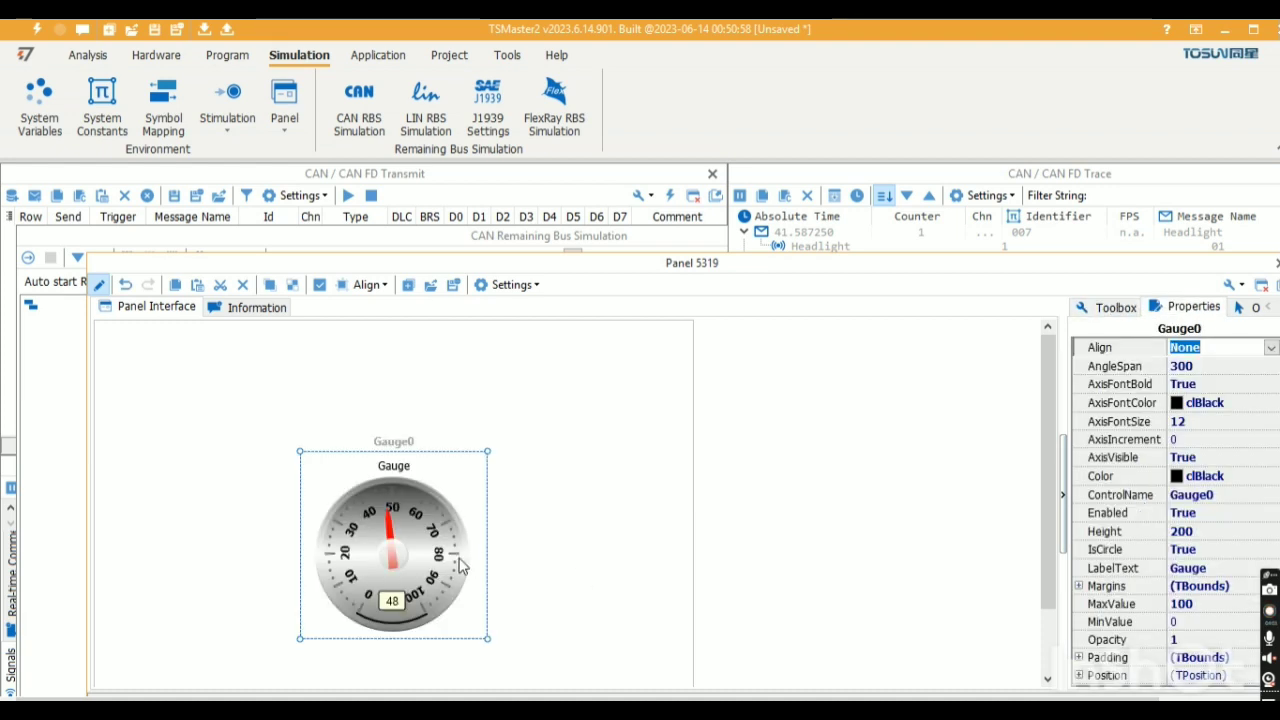
pyautogui.moveTo(461, 566); pyautogui.dragTo(332, 440)
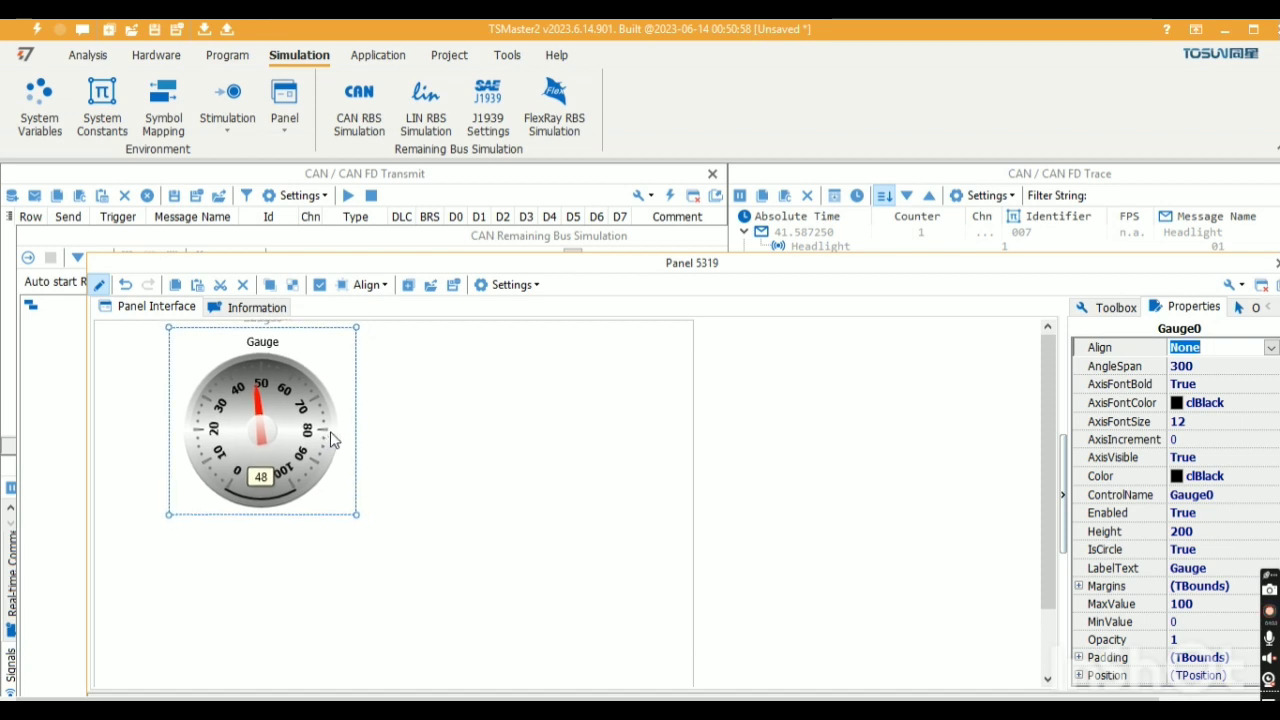
pyautogui.moveTo(358, 518)
pyautogui.mouseDown()
pyautogui.moveTo(337, 474)
pyautogui.moveTo(352, 516)
pyautogui.mouseUp()
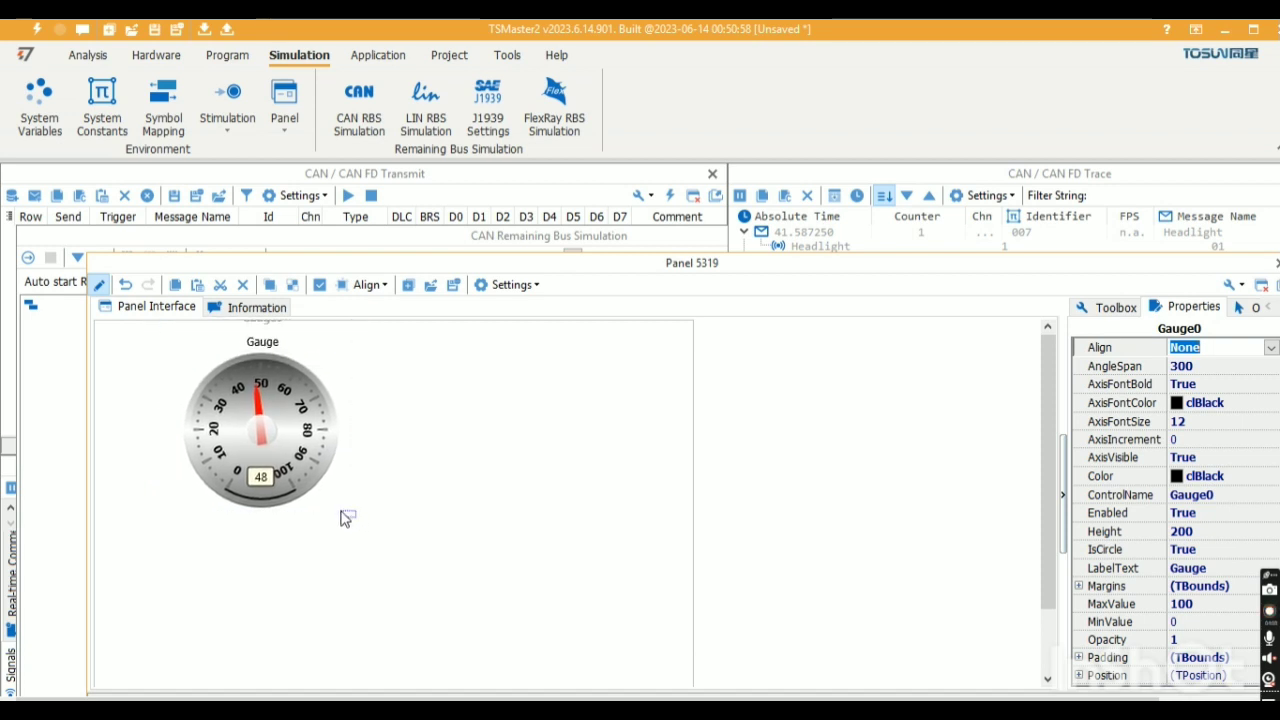
pyautogui.click(337, 505)
pyautogui.moveTo(357, 515); pyautogui.dragTo(331, 476)
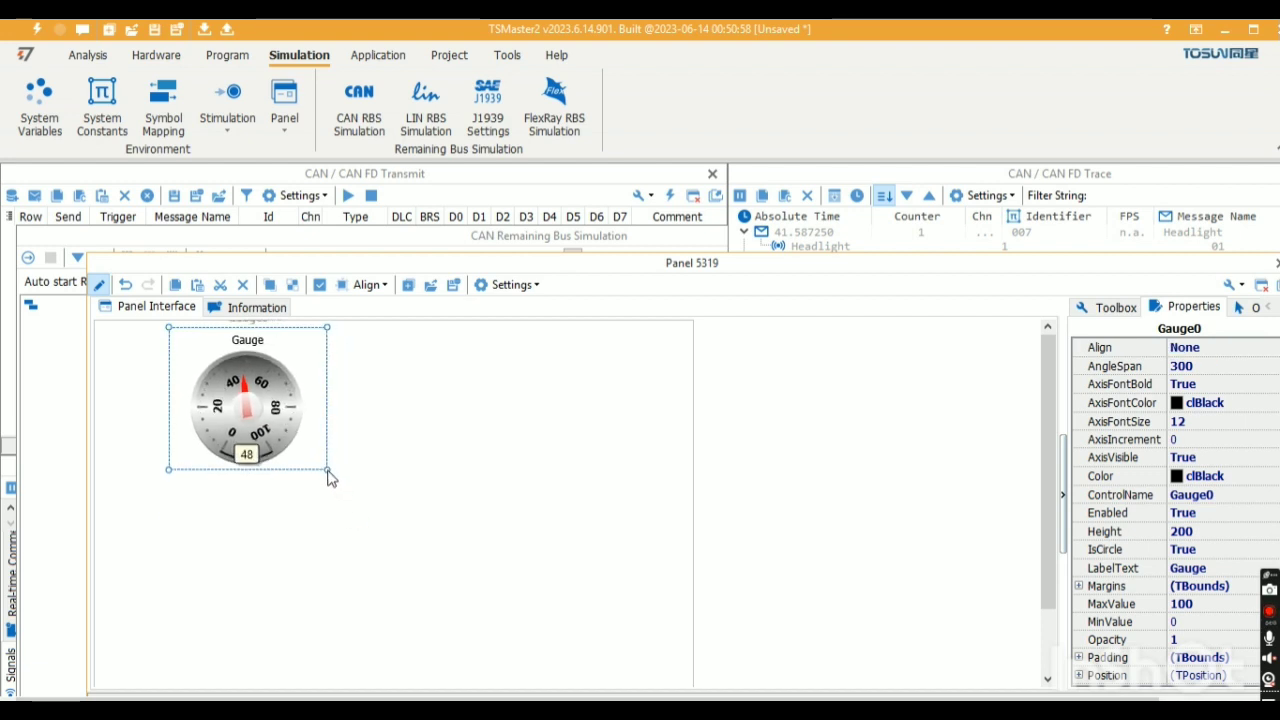
# Step: Add a scroll bar, ScrollBar0, positioned beneath the gauge
pyautogui.click(1110, 307)
pyautogui.scroll(-5, 1145, 450)
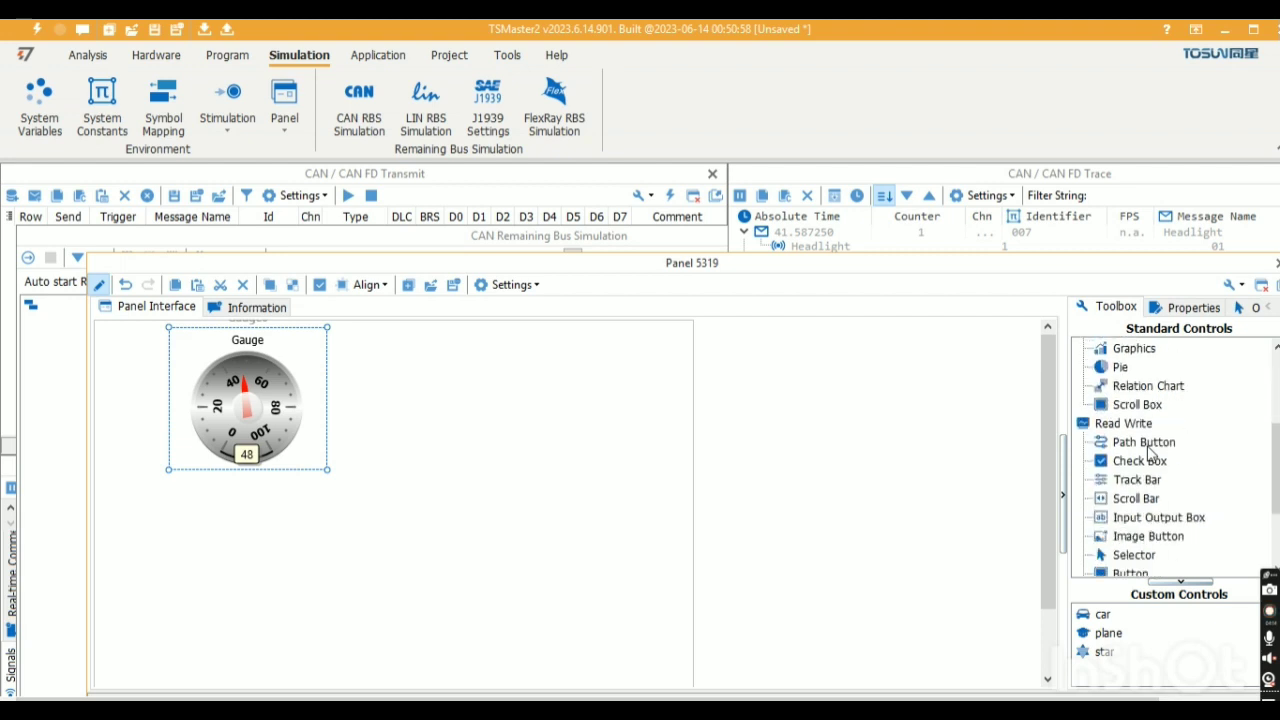
pyautogui.scroll(-2, 1148, 452)
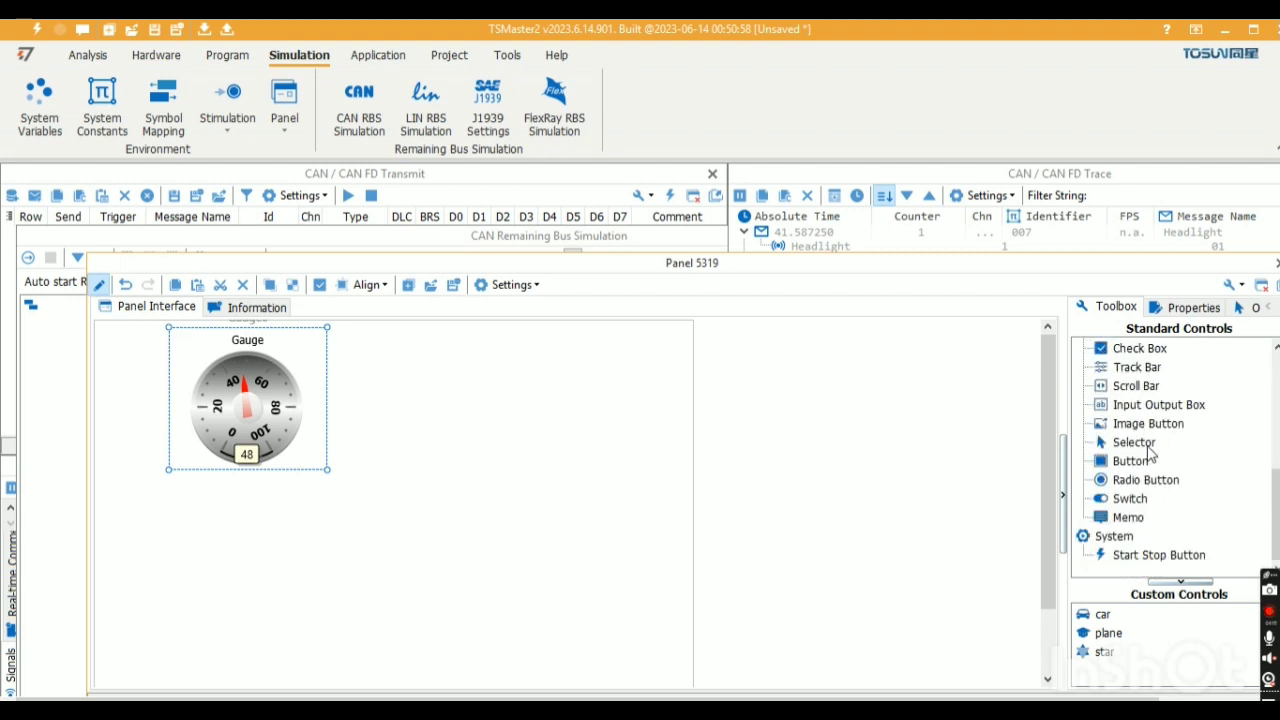
pyautogui.doubleClick(1133, 388)
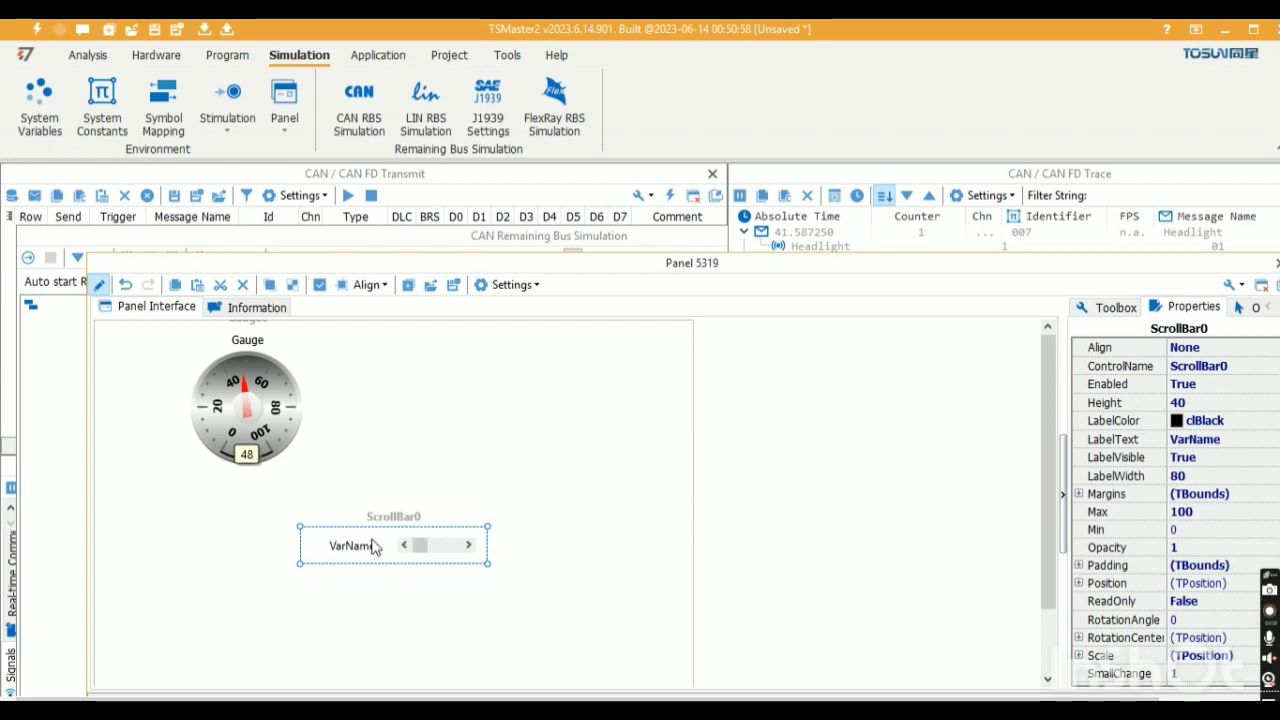
pyautogui.moveTo(374, 546); pyautogui.dragTo(224, 505)
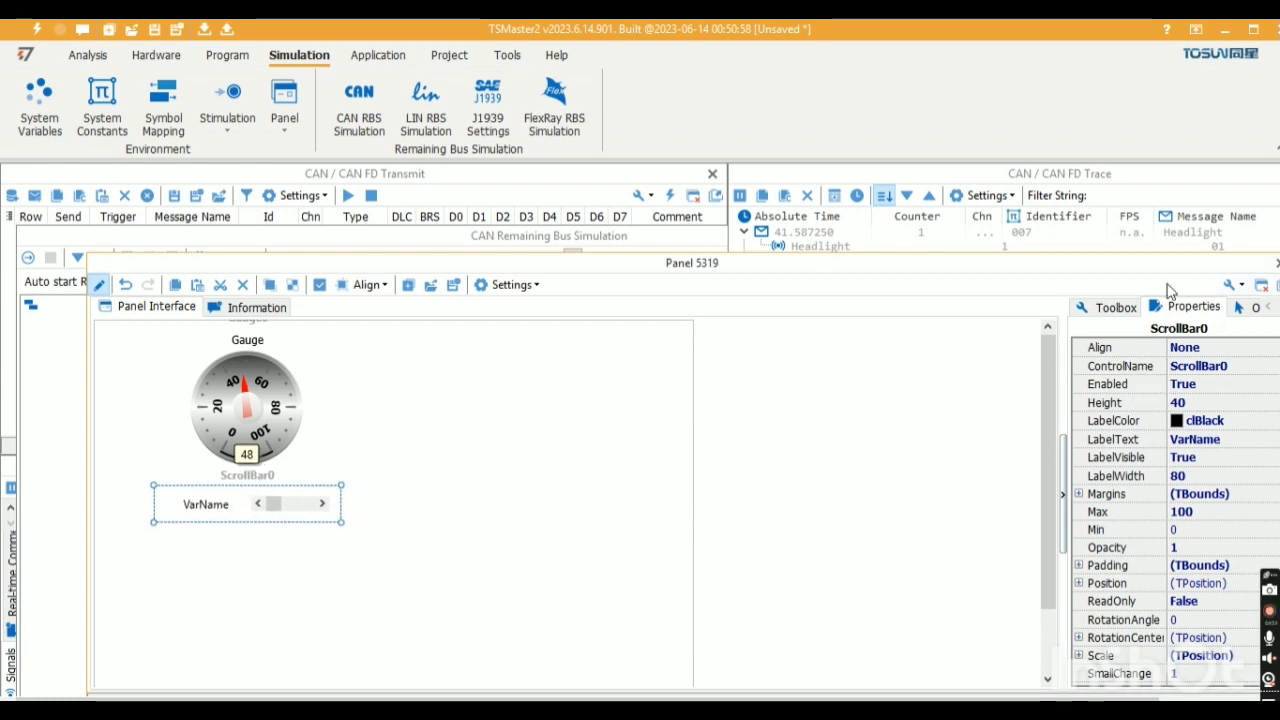
pyautogui.click(1110, 307)
pyautogui.scroll(2, 1115, 465)
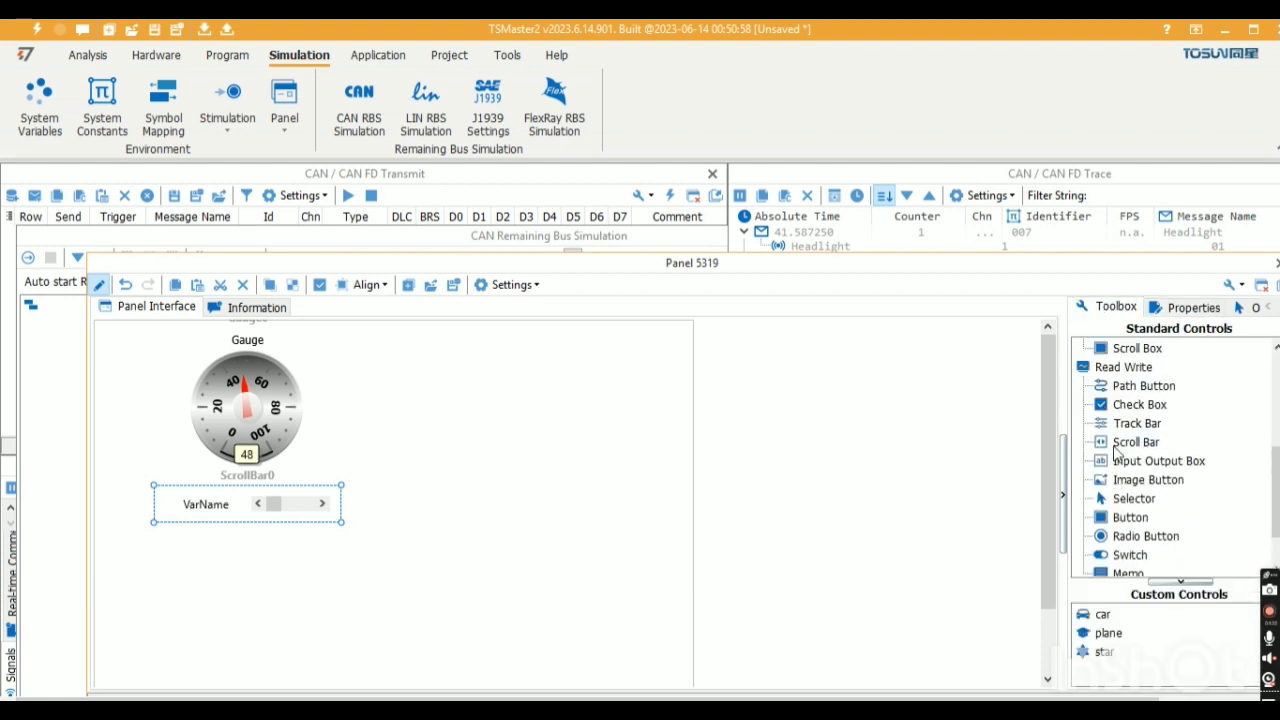
# Step: Bind the gauge to the CAN signal speed > Speedometer
pyautogui.doubleClick(268, 402)
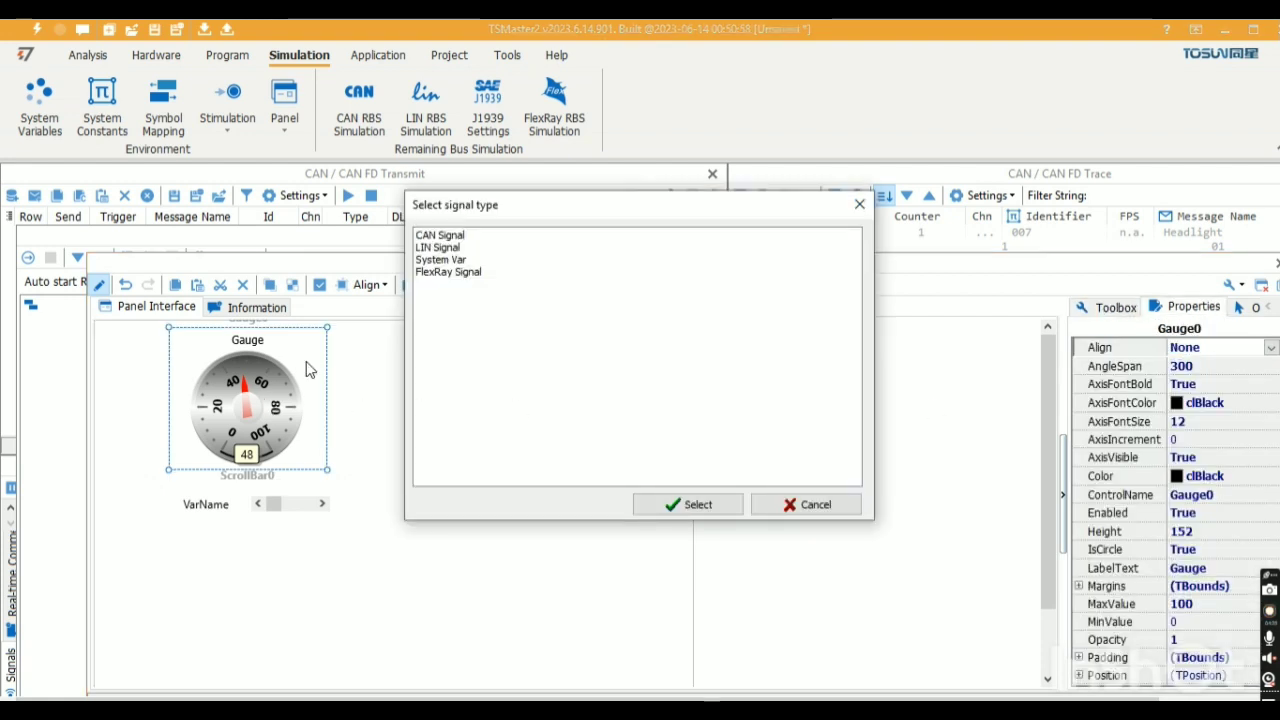
pyautogui.click(441, 236)
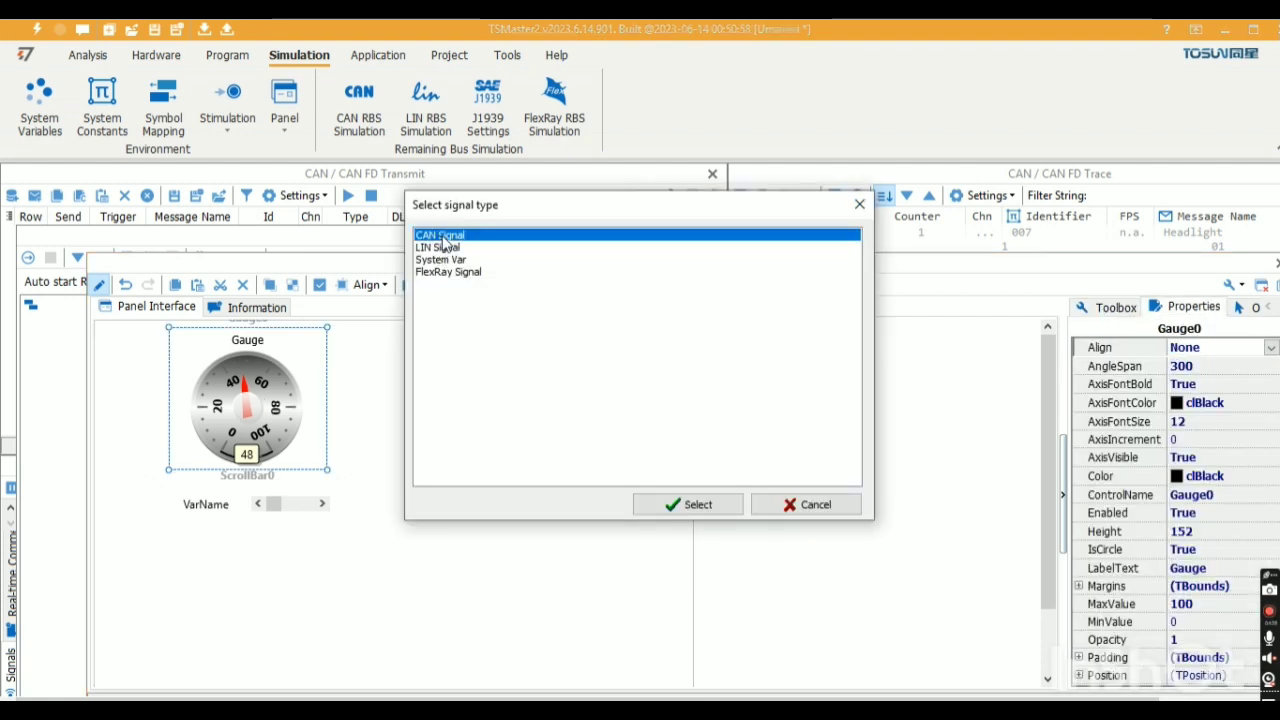
pyautogui.click(698, 505)
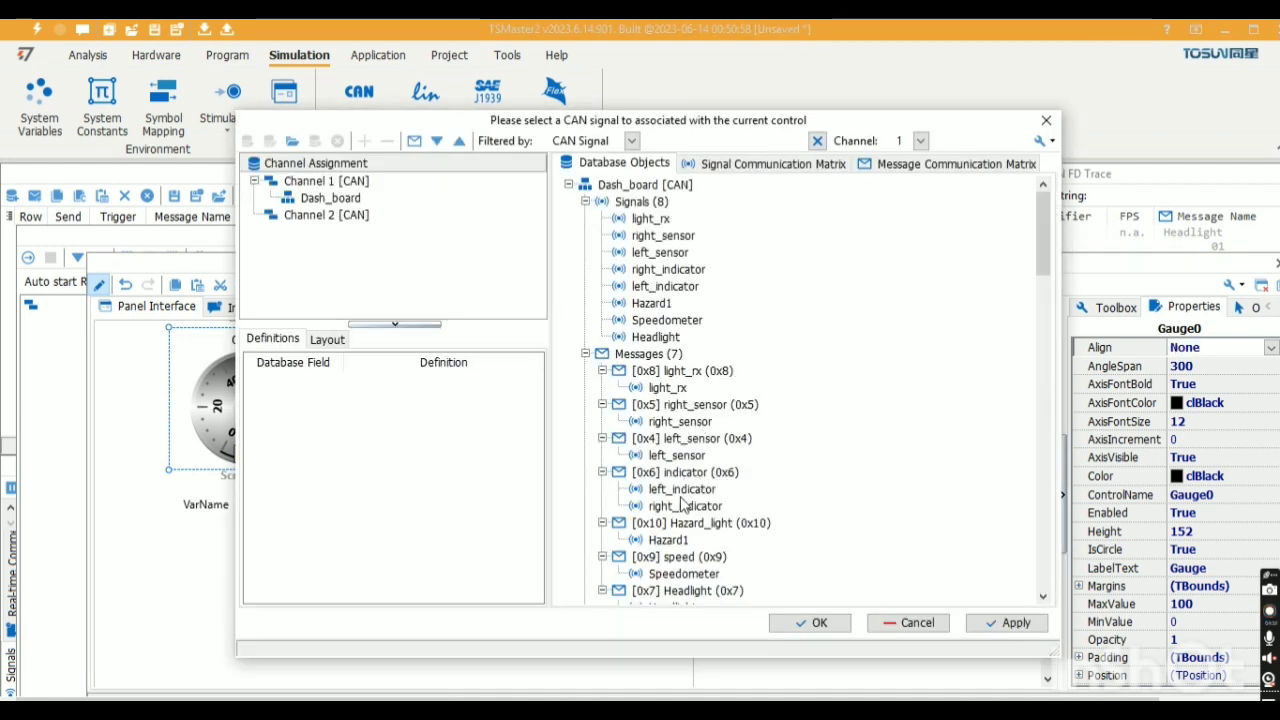
pyautogui.click(684, 573)
pyautogui.click(812, 622)
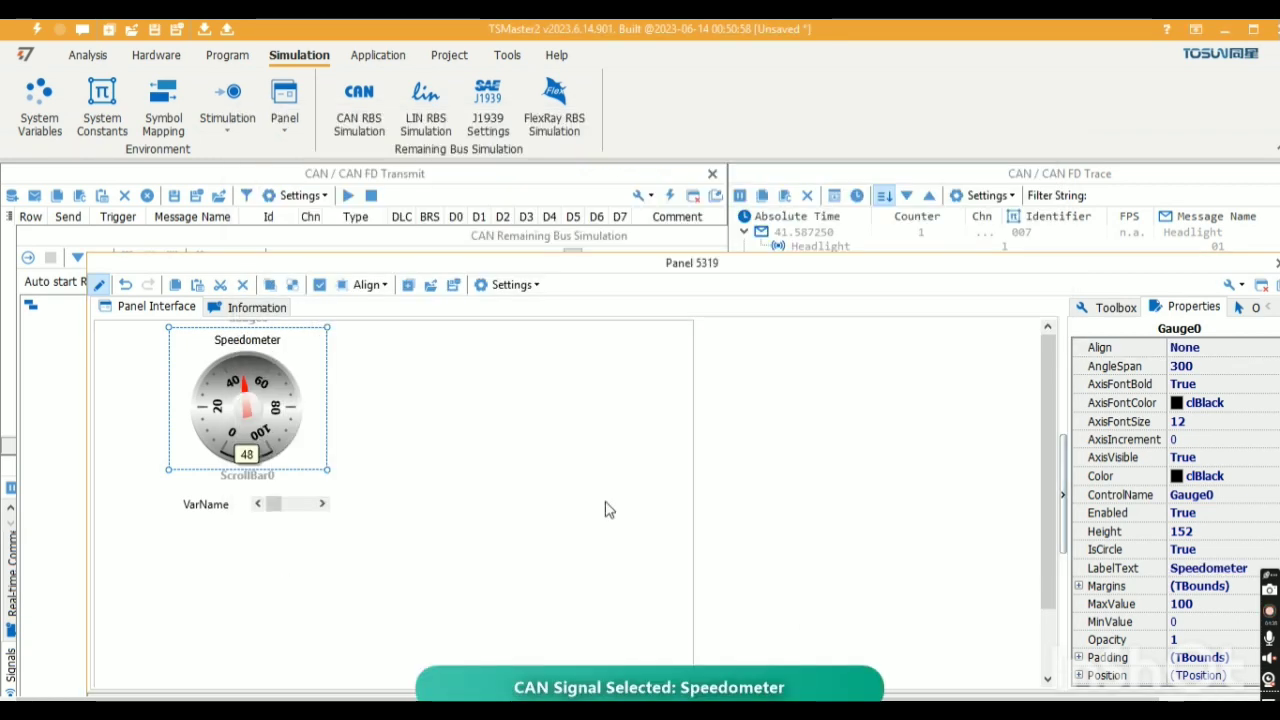
# Step: Bind the scroll bar to the Speedometer CAN signal, accept the RBS warning, and move the panel down
pyautogui.doubleClick(207, 504)
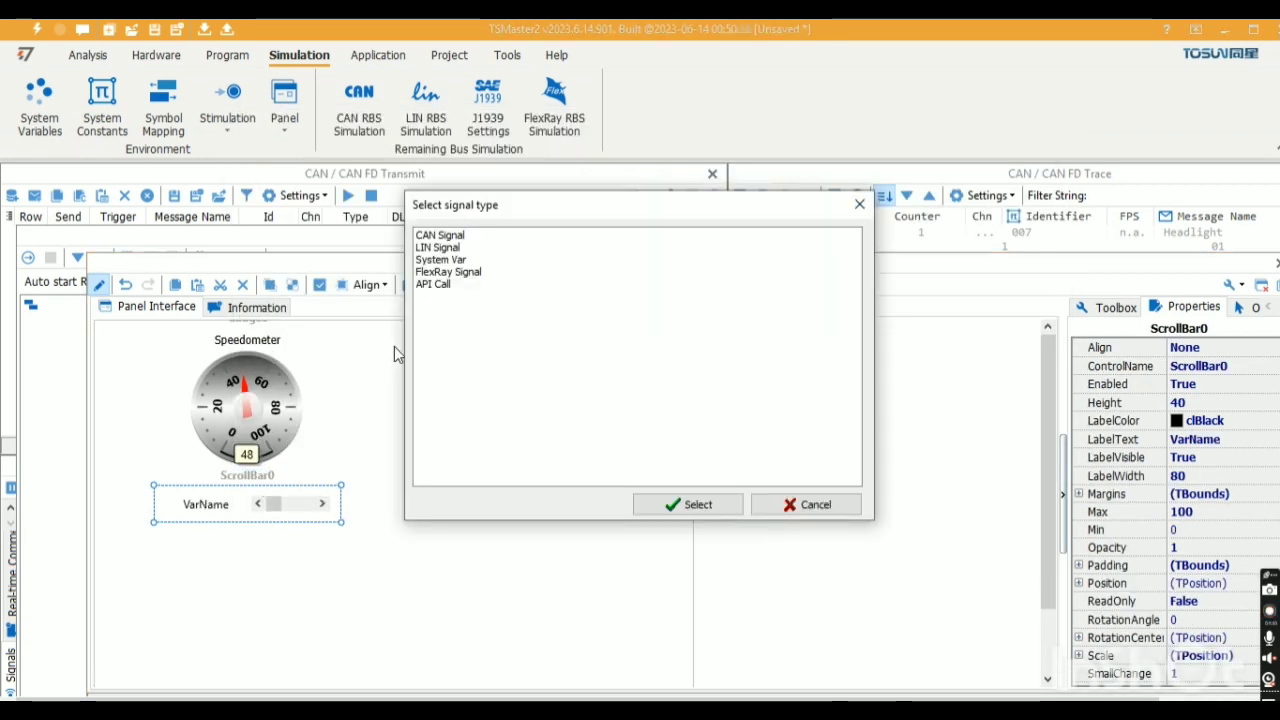
pyautogui.click(438, 238)
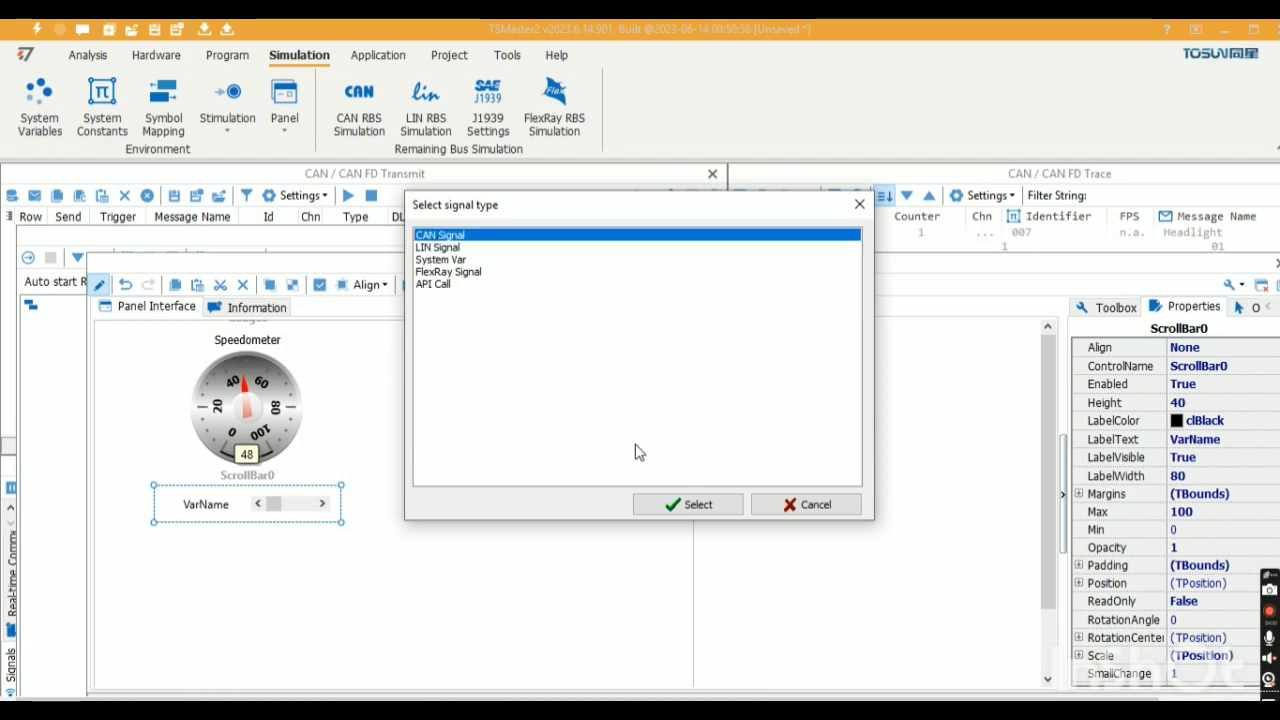
pyautogui.click(680, 505)
pyautogui.click(700, 534)
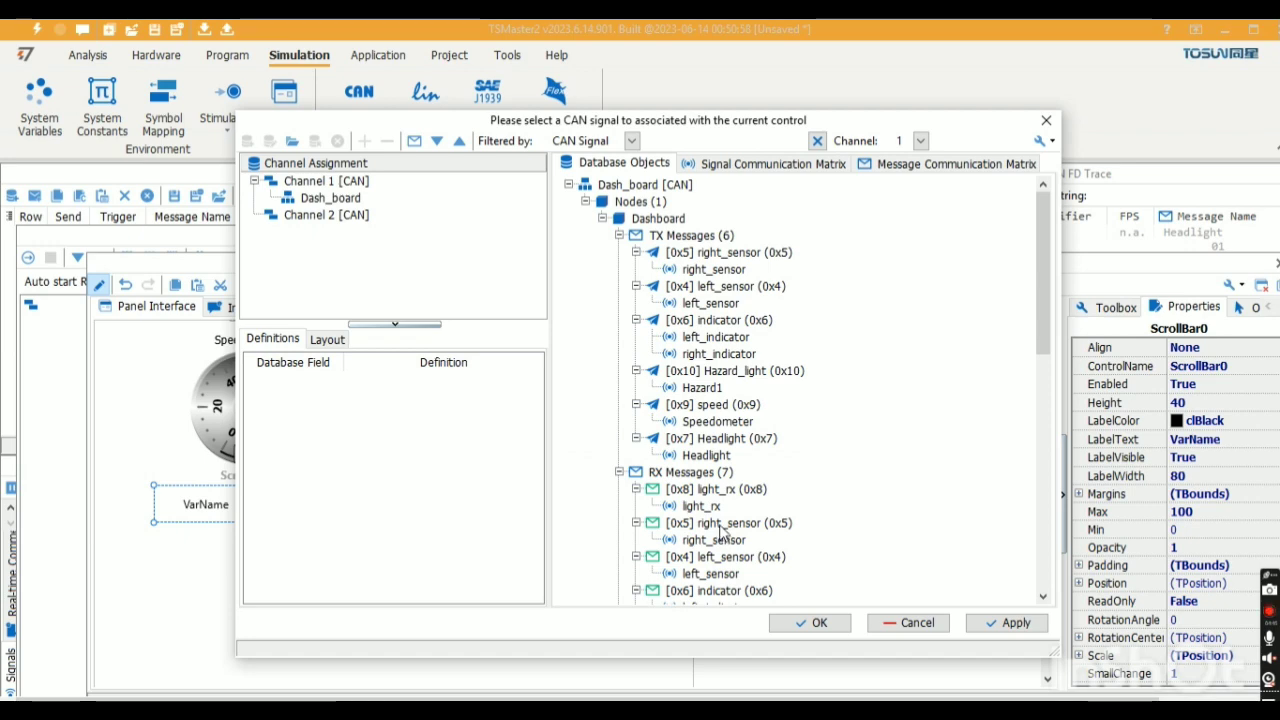
pyautogui.click(717, 424)
pyautogui.click(818, 623)
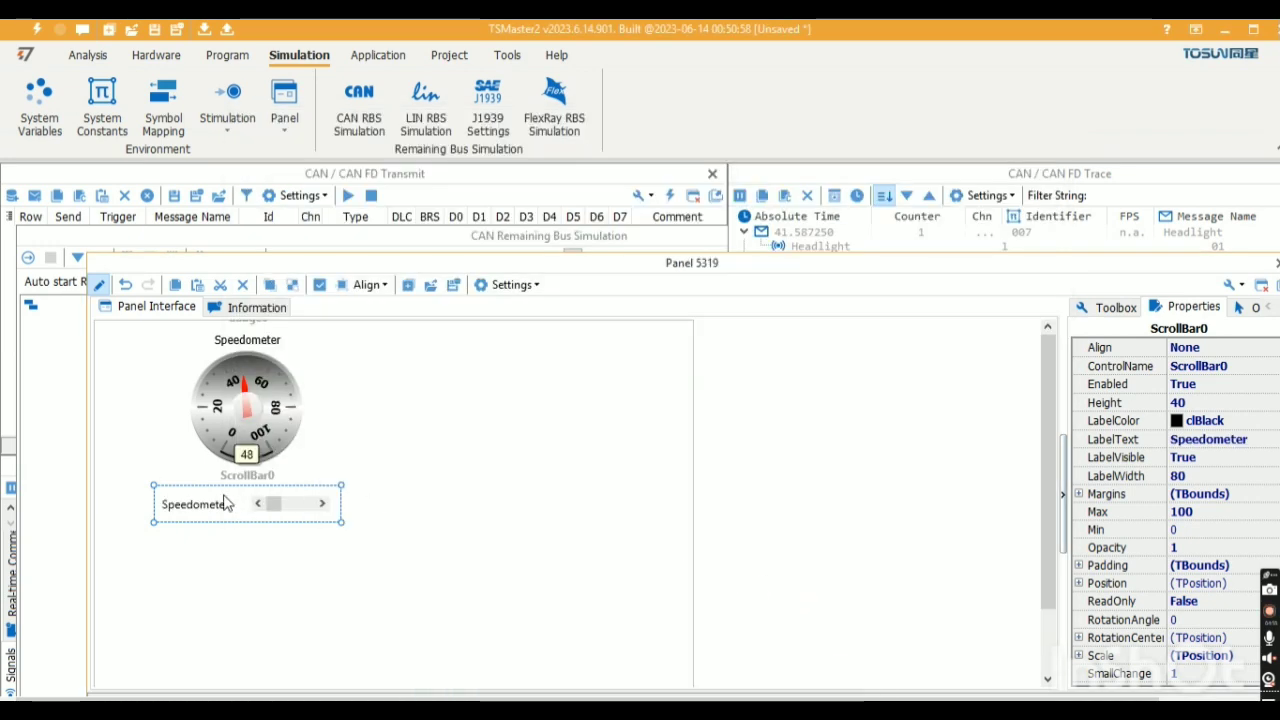
pyautogui.moveTo(224, 502); pyautogui.dragTo(210, 502)
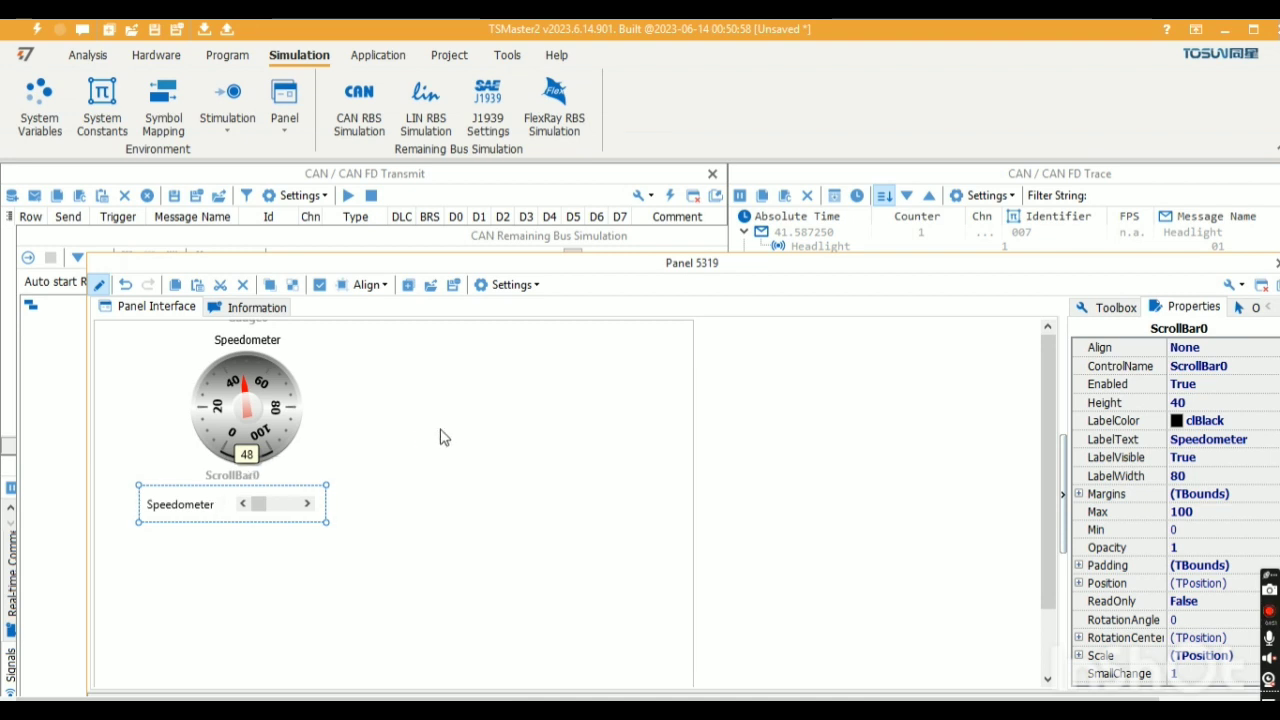
pyautogui.moveTo(950, 270); pyautogui.dragTo(963, 436)
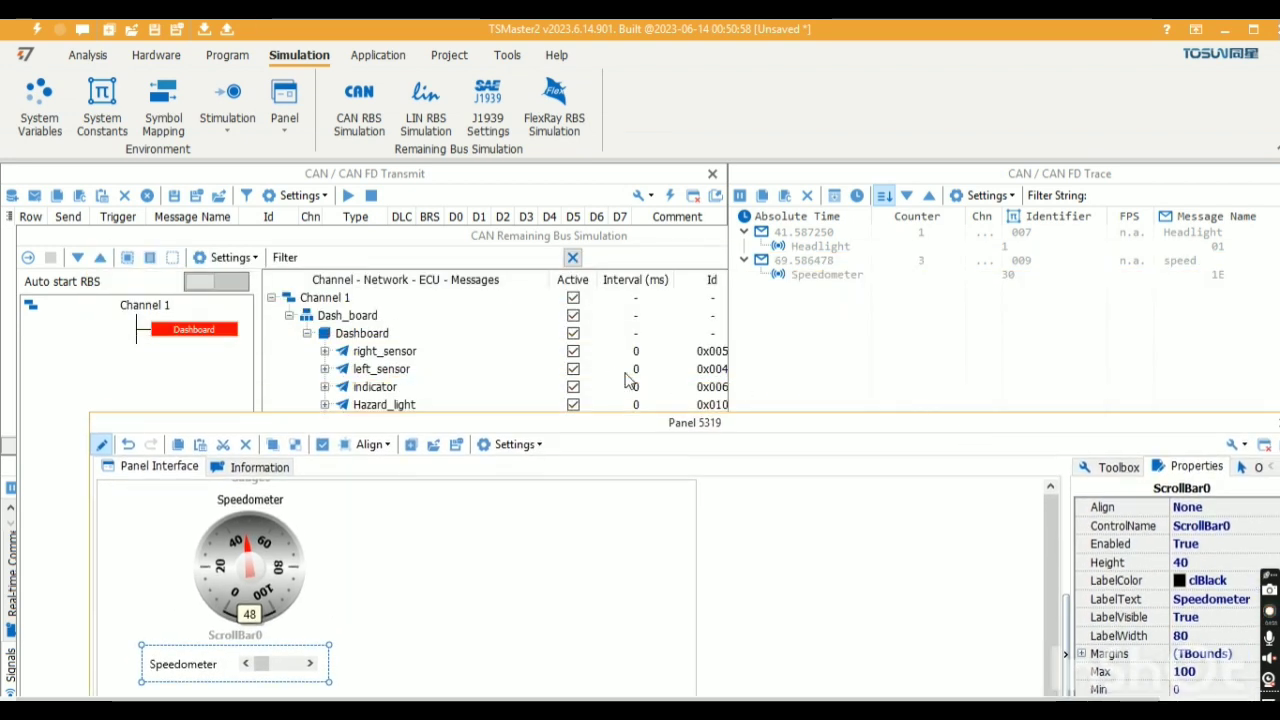
# Step: Connect the application and set Speedometer's data value to 20 in CAN RBS
pyautogui.click(700, 386)
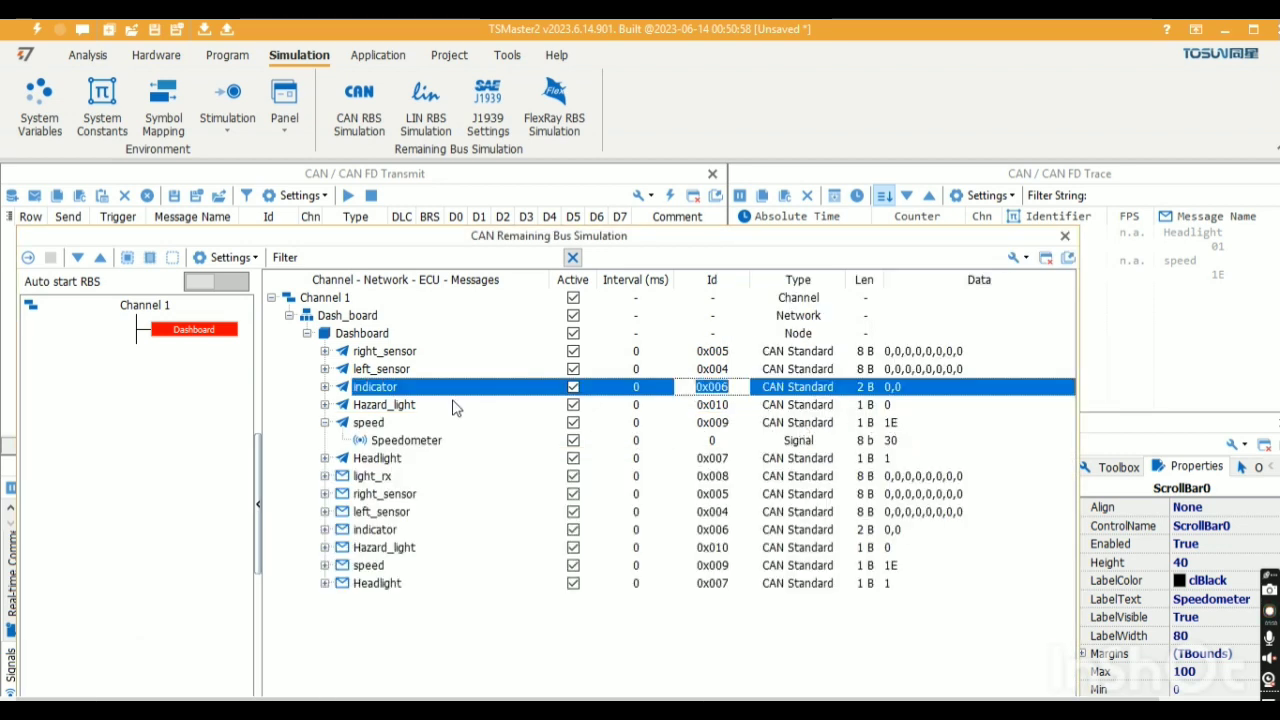
pyautogui.doubleClick(903, 442)
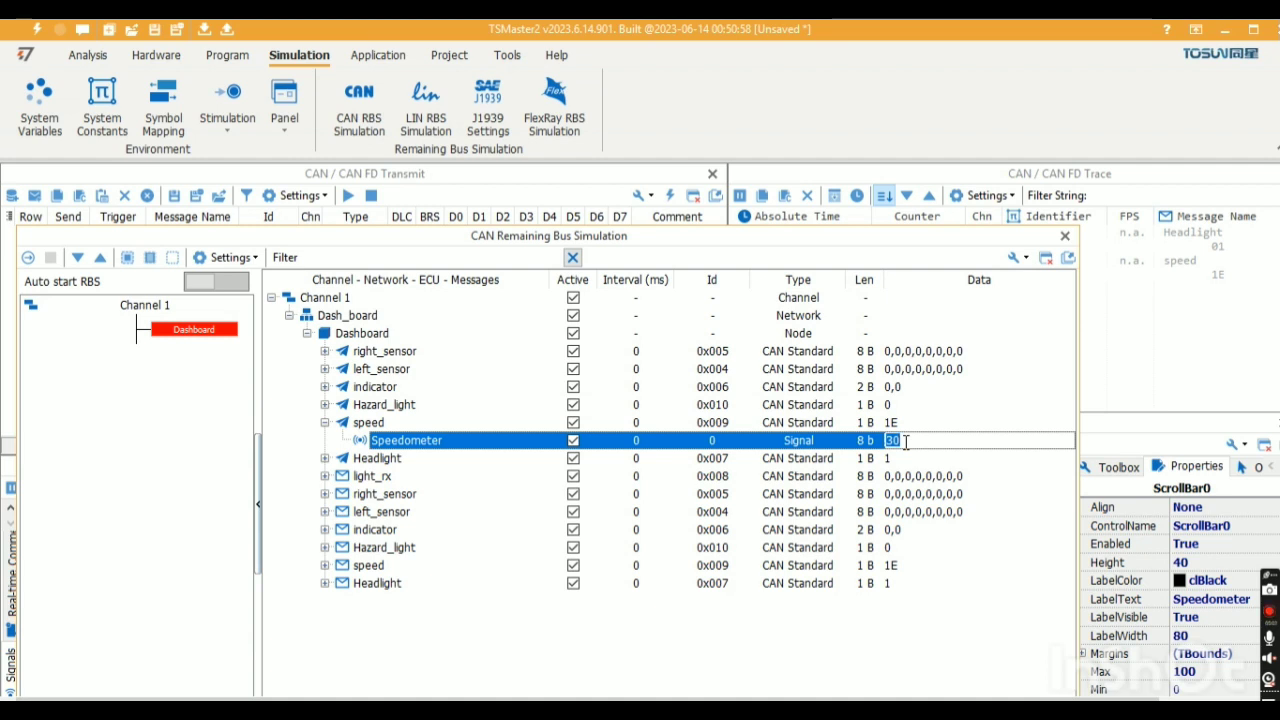
pyautogui.click(40, 30)
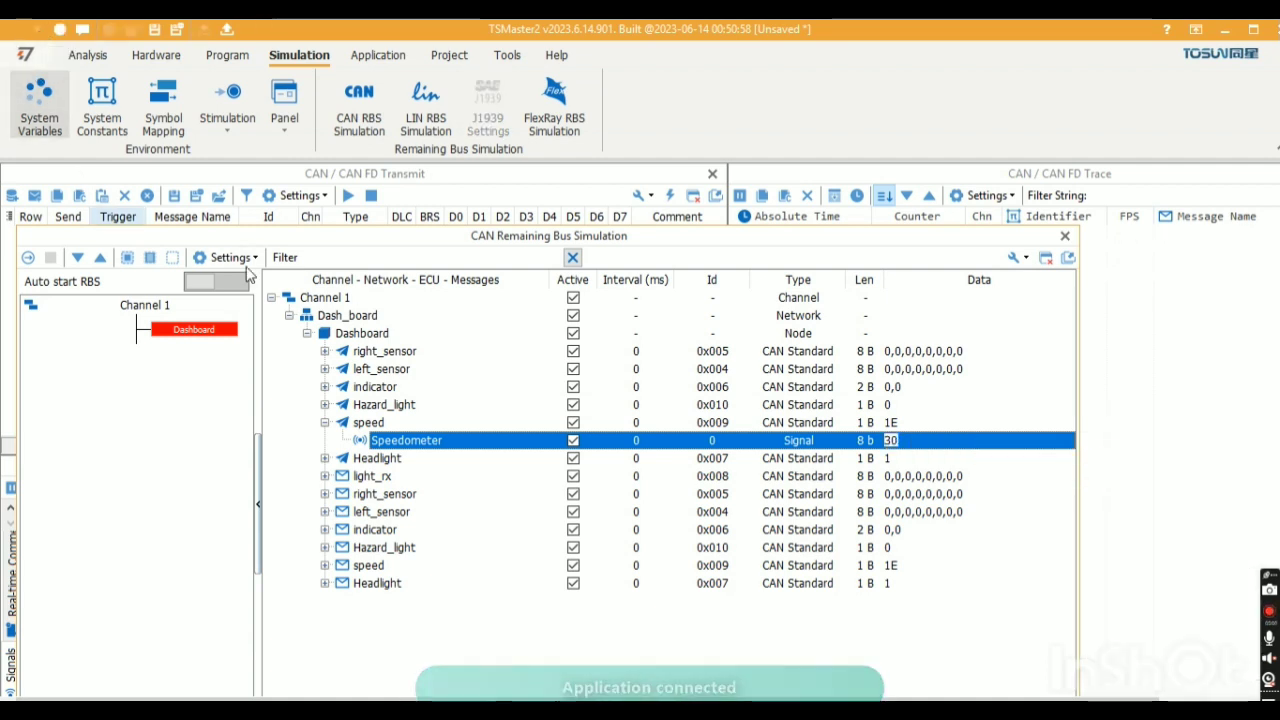
pyautogui.click(950, 440)
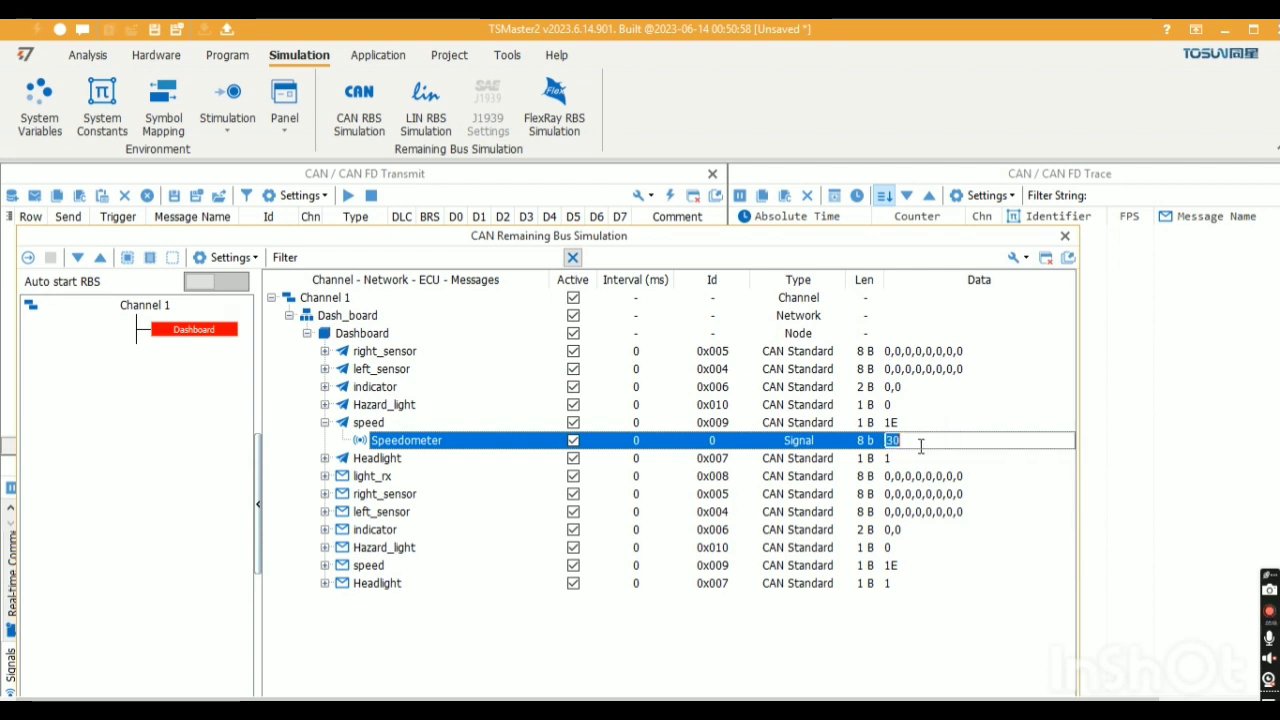
pyautogui.write('20')
pyautogui.press('Return')
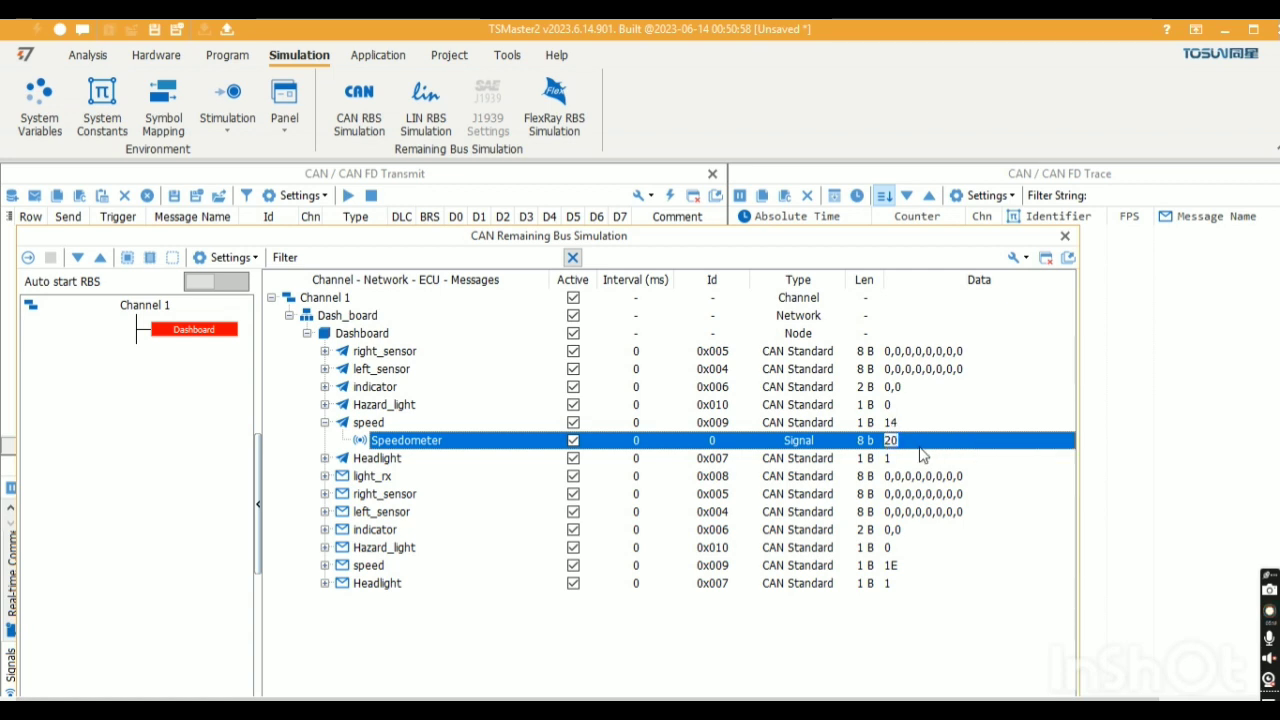
# Step: Start the bus simulation and re-enter 20 for Speedometer after it resets to 0
pyautogui.click(28, 257)
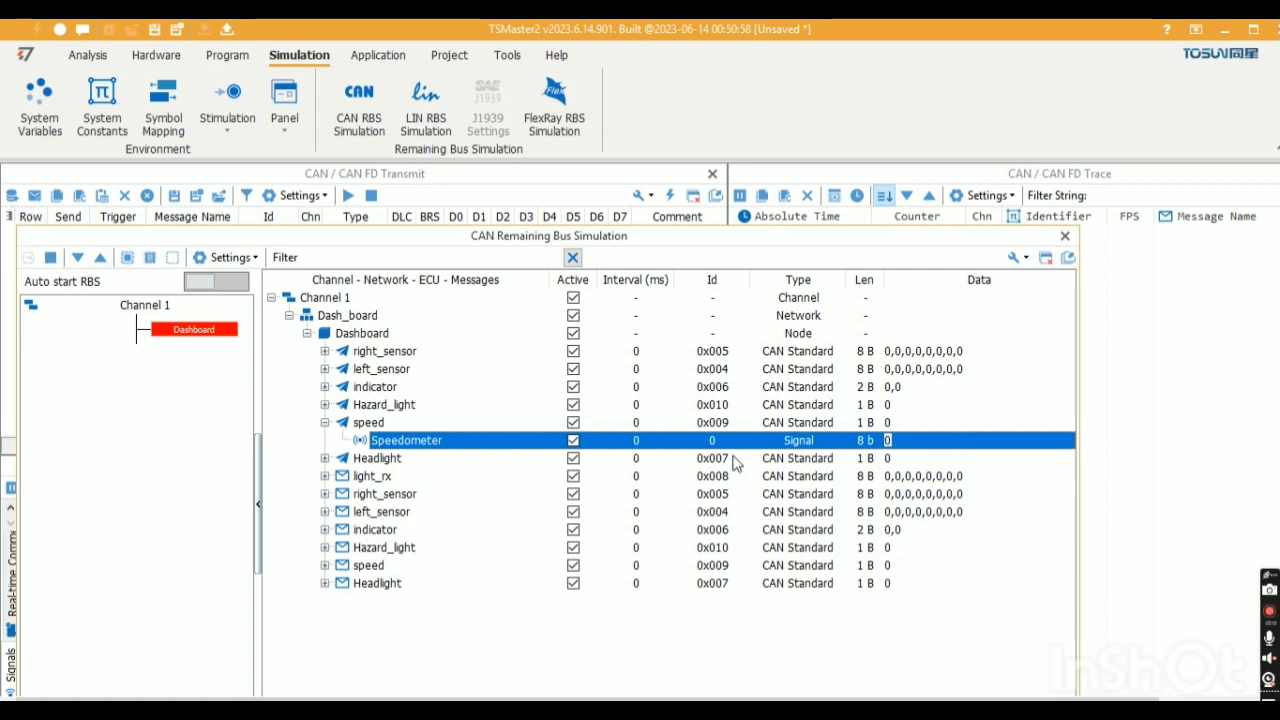
pyautogui.click(910, 442)
pyautogui.press('BackSpace')
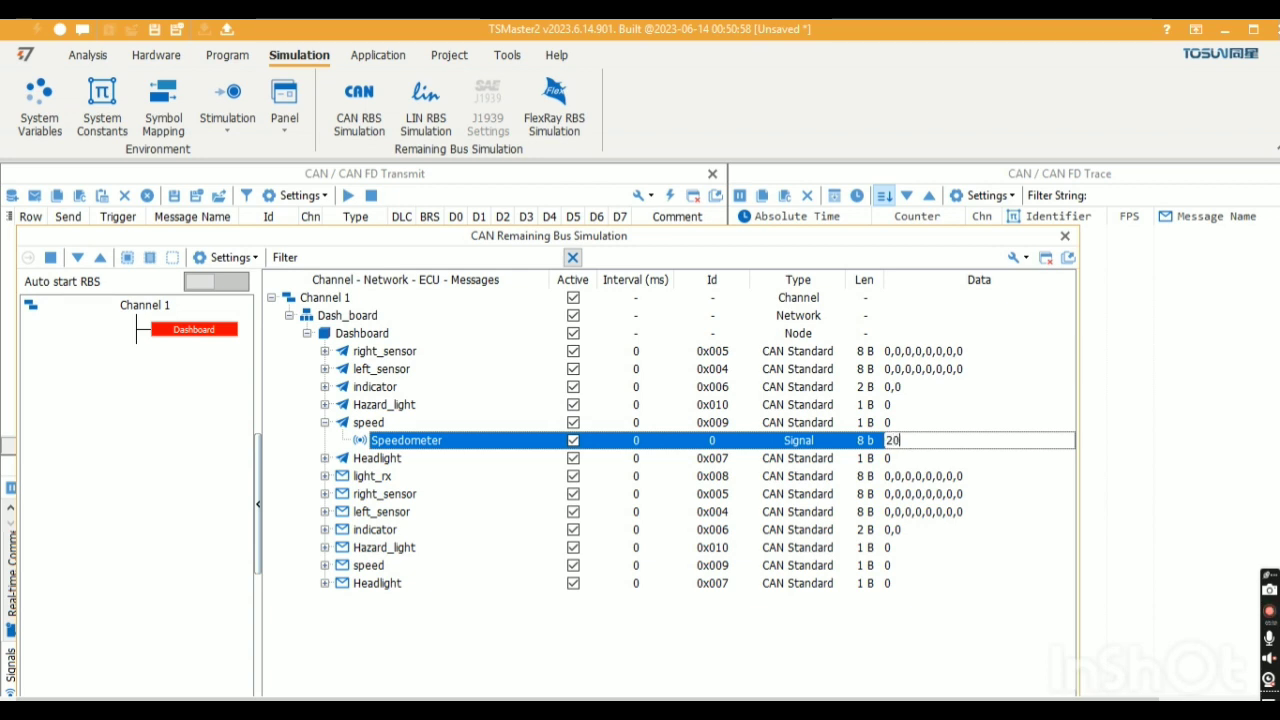
pyautogui.press('Return')
# Step: Check Speedometer reads 20 in the trace, then reopen Panel 5319 and disconnect for editing
pyautogui.click(1145, 380)
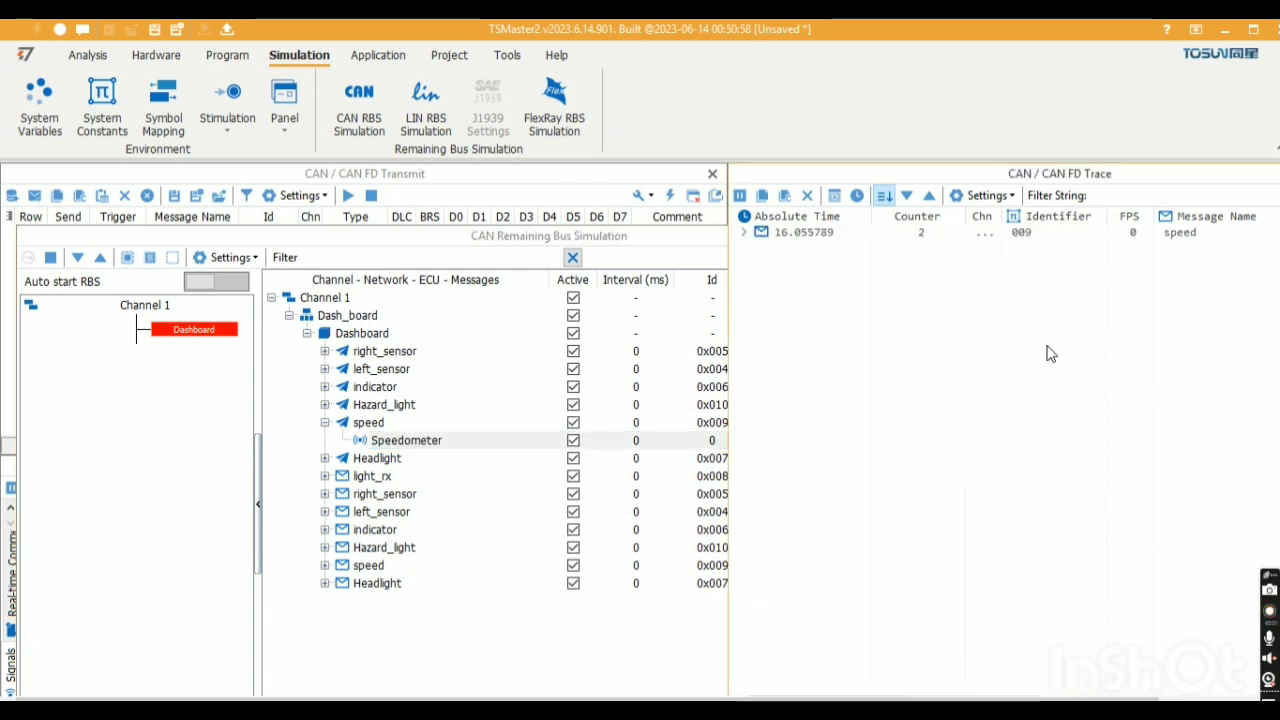
pyautogui.click(744, 232)
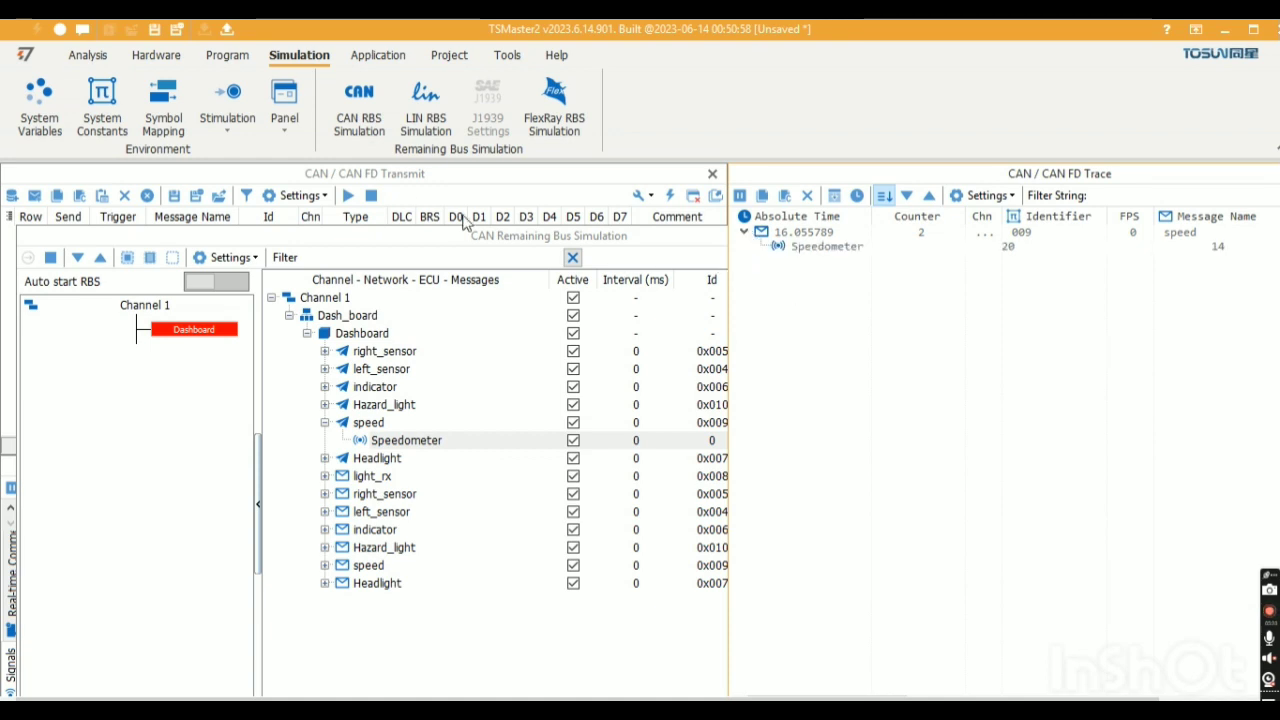
pyautogui.click(284, 105)
pyautogui.click(335, 163)
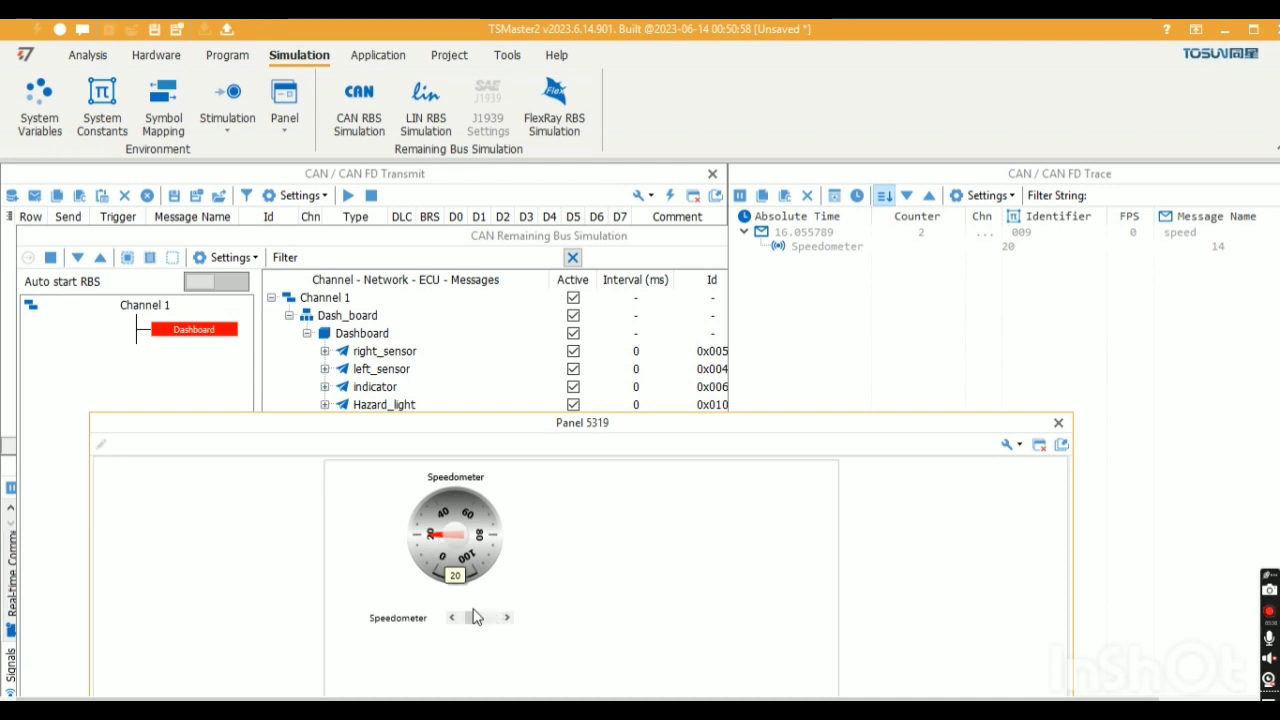
pyautogui.click(58, 30)
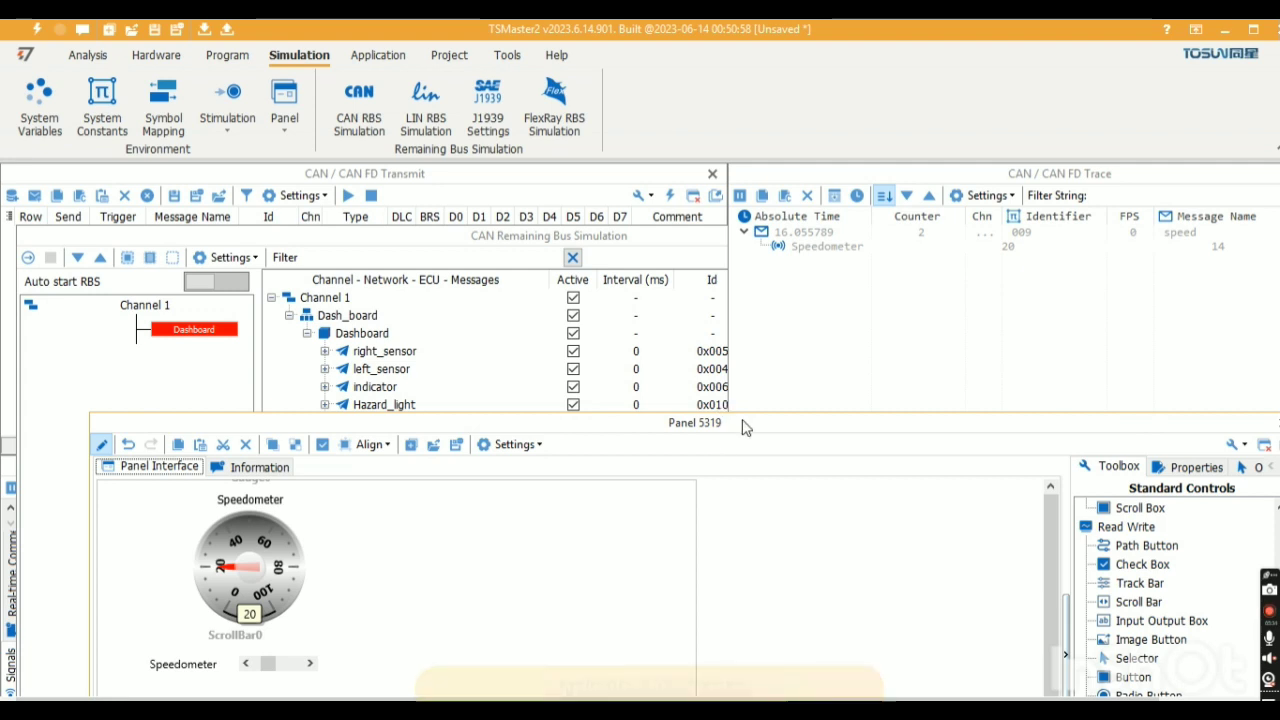
# Step: Add an input/output box below the scroll bar and bind it to the Speedometer CAN signal
pyautogui.moveTo(748, 420); pyautogui.dragTo(720, 328)
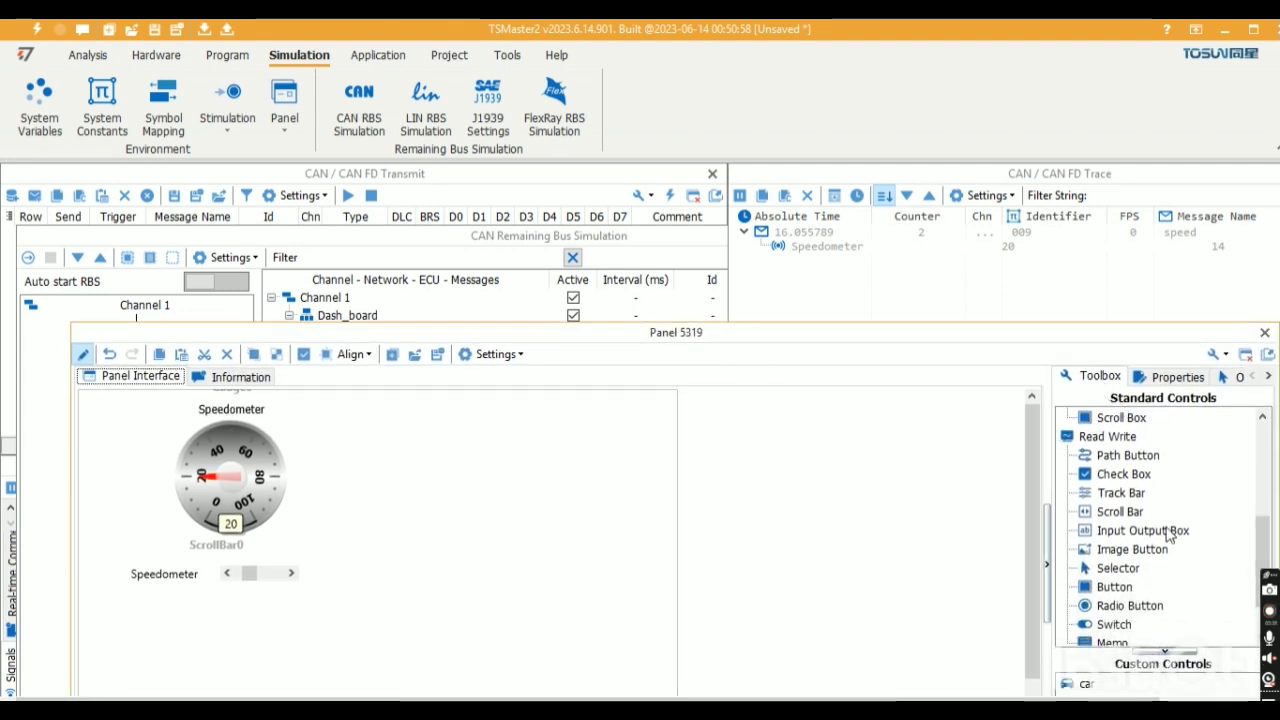
pyautogui.moveTo(1168, 537); pyautogui.dragTo(249, 611)
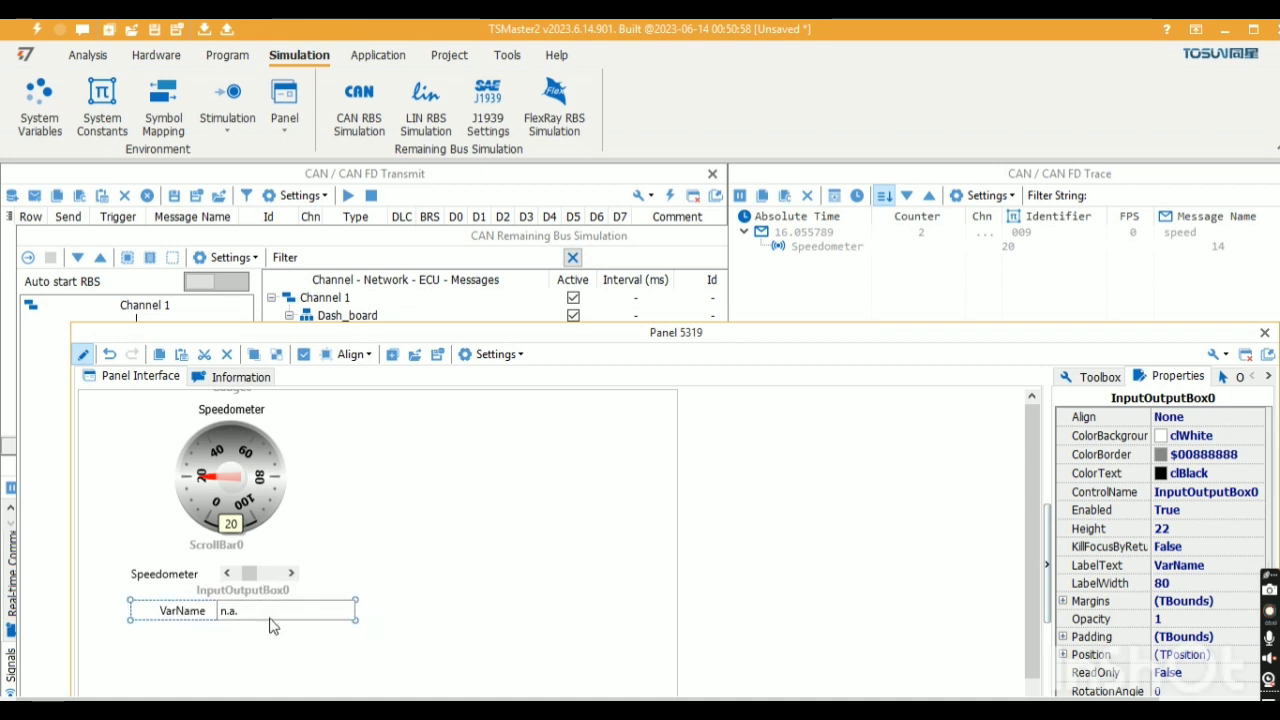
pyautogui.doubleClick(275, 613)
pyautogui.click(437, 236)
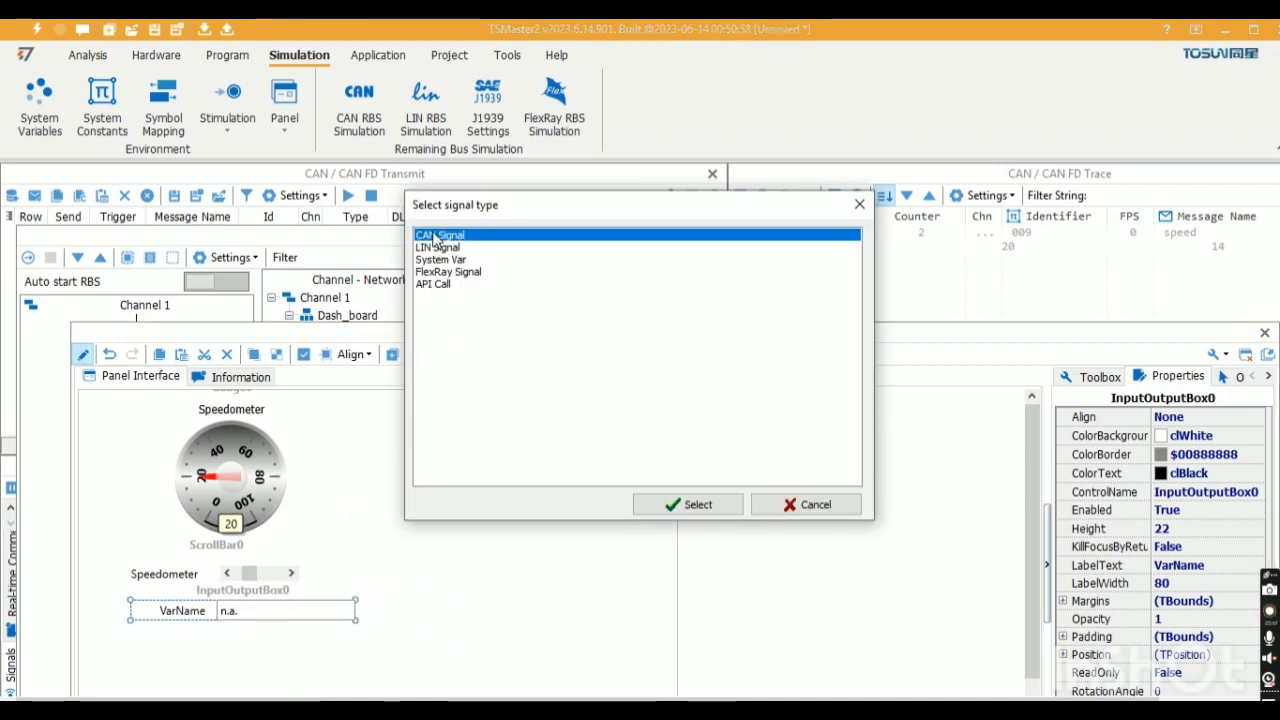
pyautogui.click(729, 507)
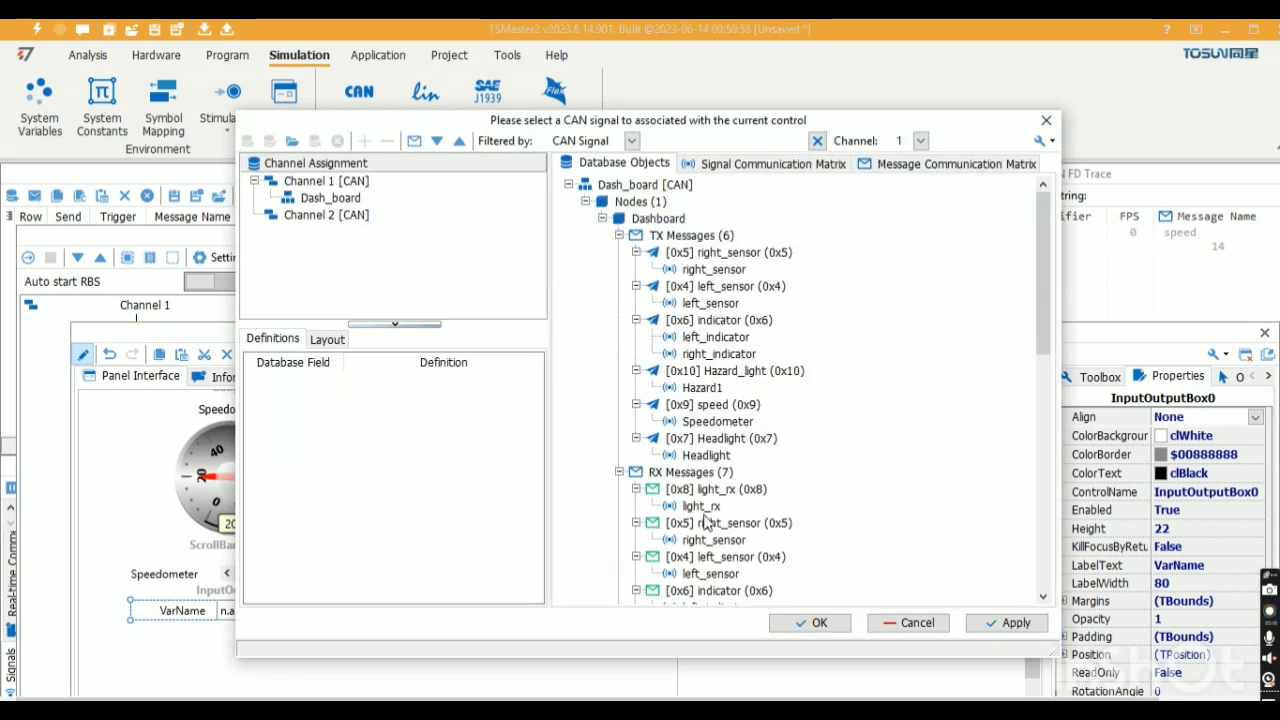
pyautogui.scroll(-3, 713, 566)
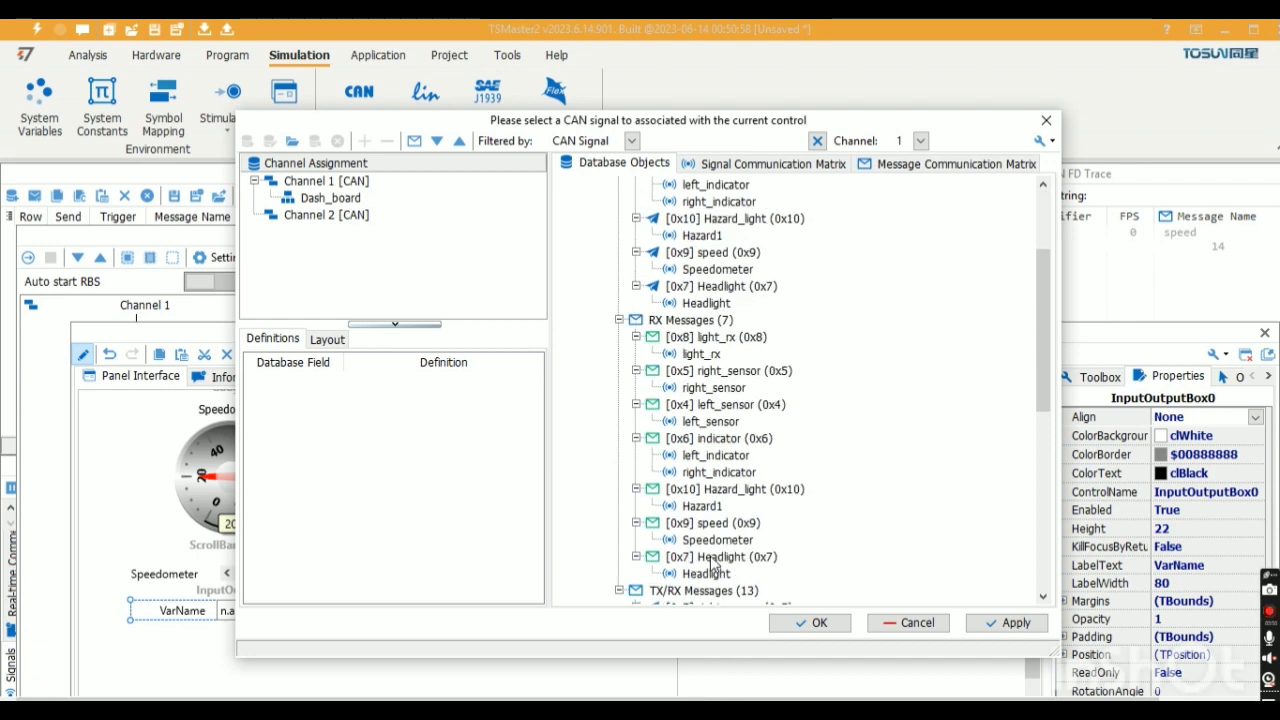
pyautogui.click(717, 540)
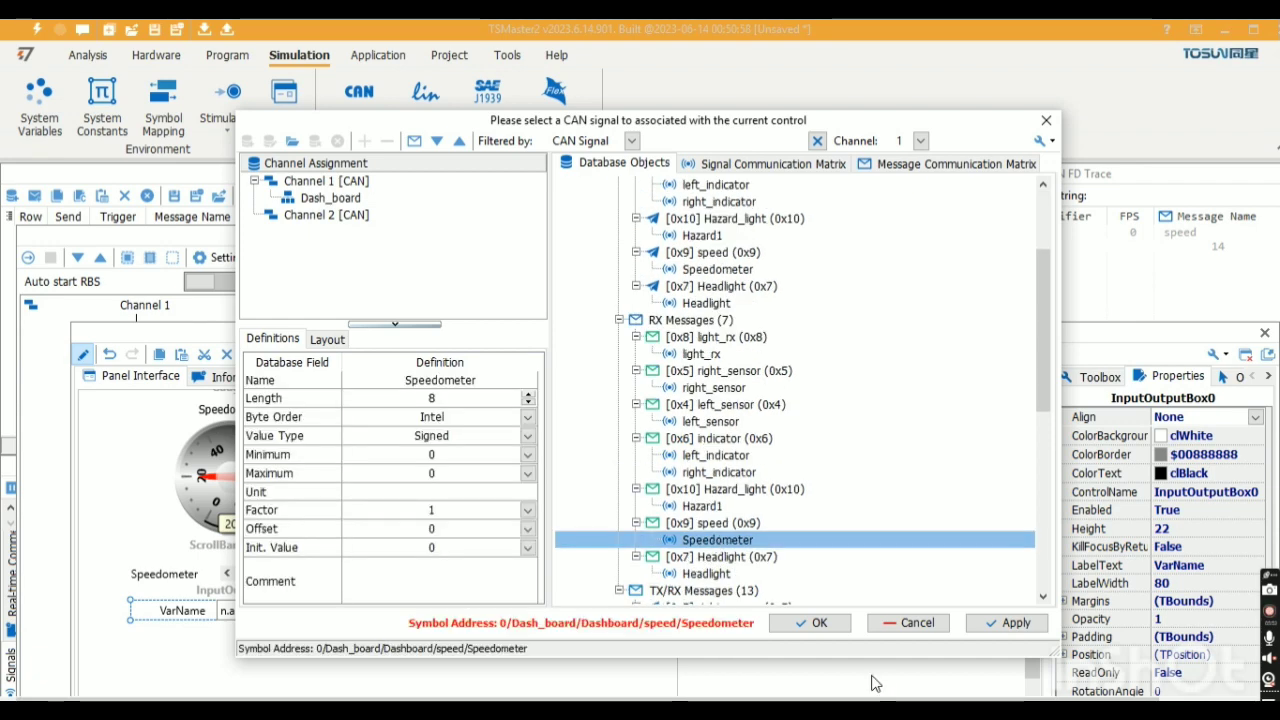
pyautogui.click(835, 623)
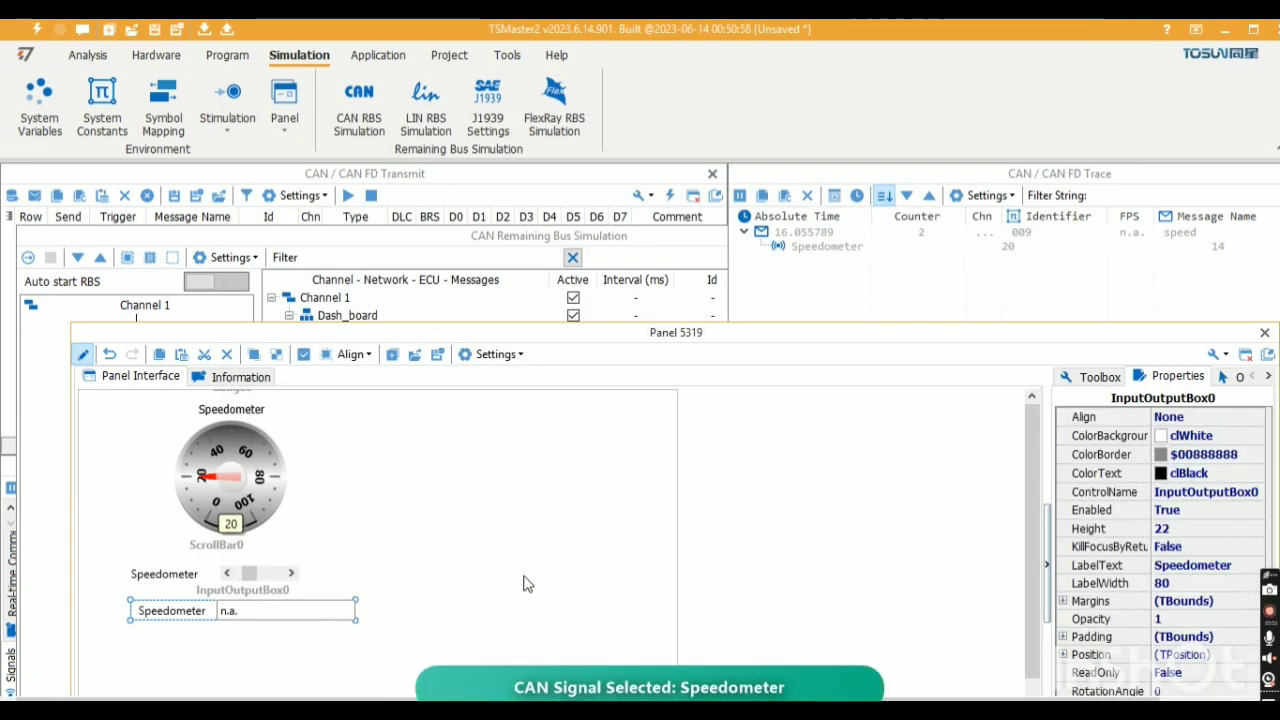
# Step: Connect, start CAN RBS, and set the Speedometer value to 40
pyautogui.click(40, 30)
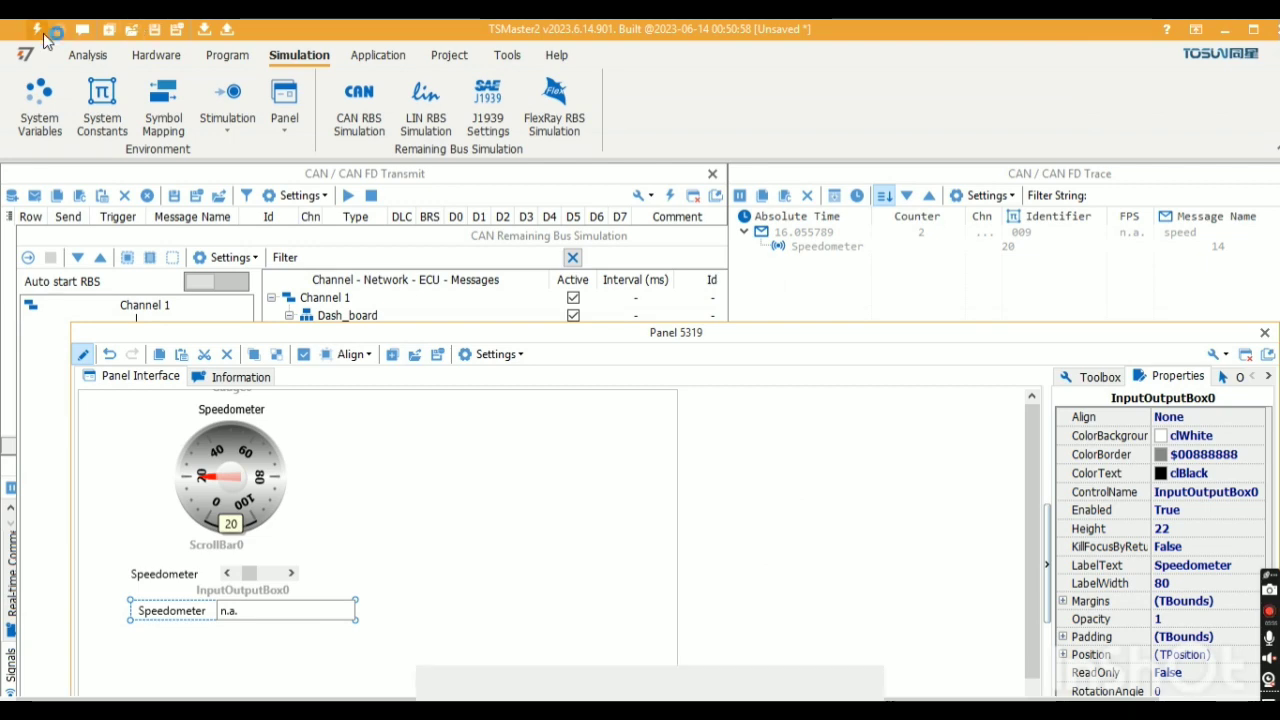
pyautogui.click(50, 258)
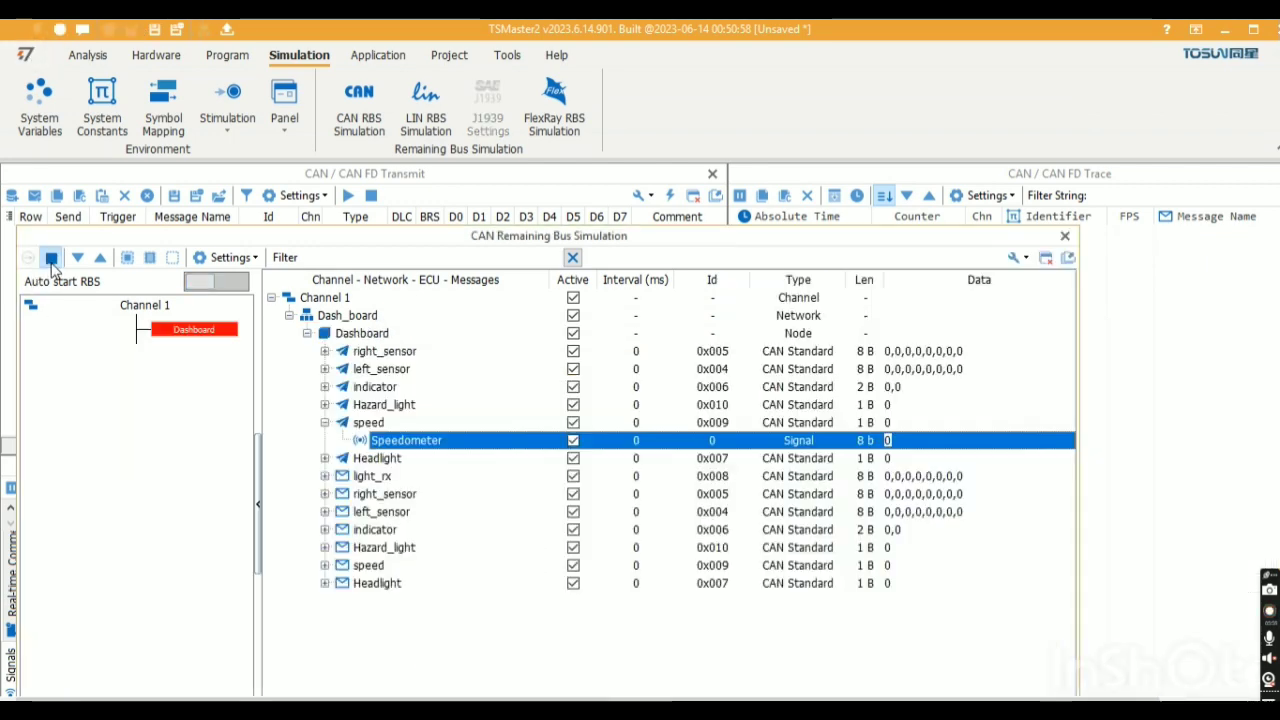
pyautogui.click(30, 260)
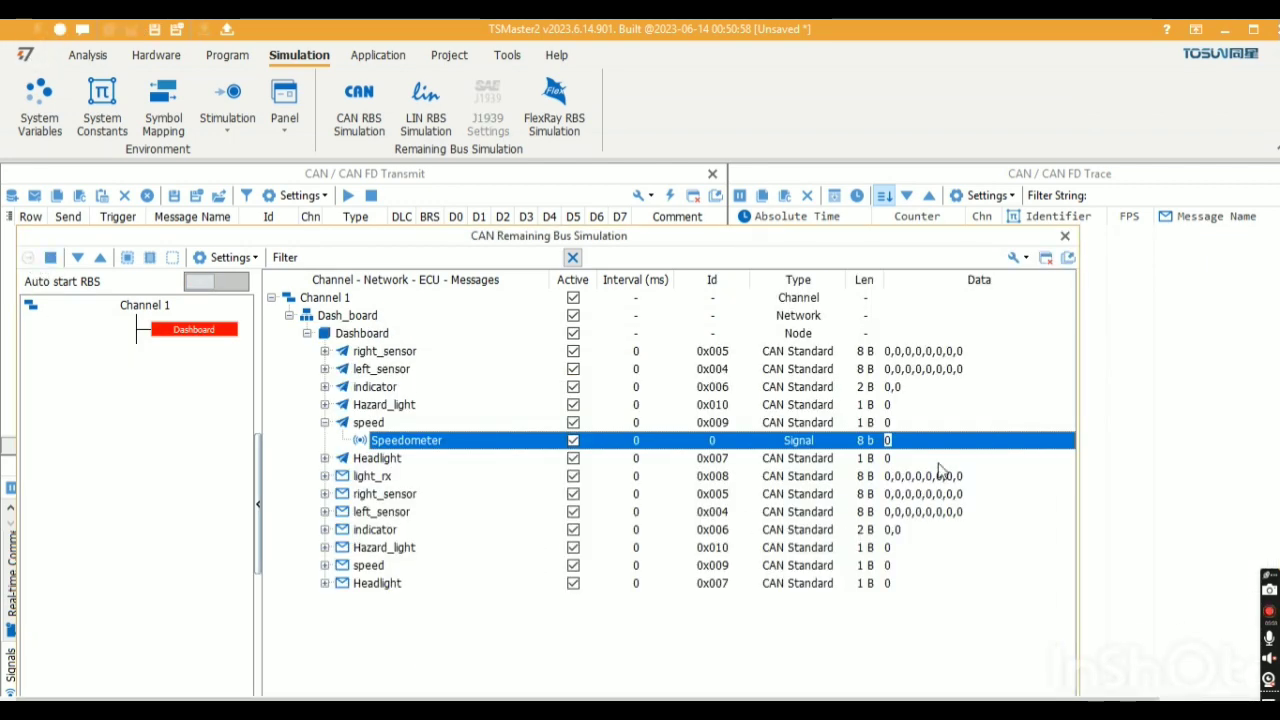
pyautogui.click(920, 441)
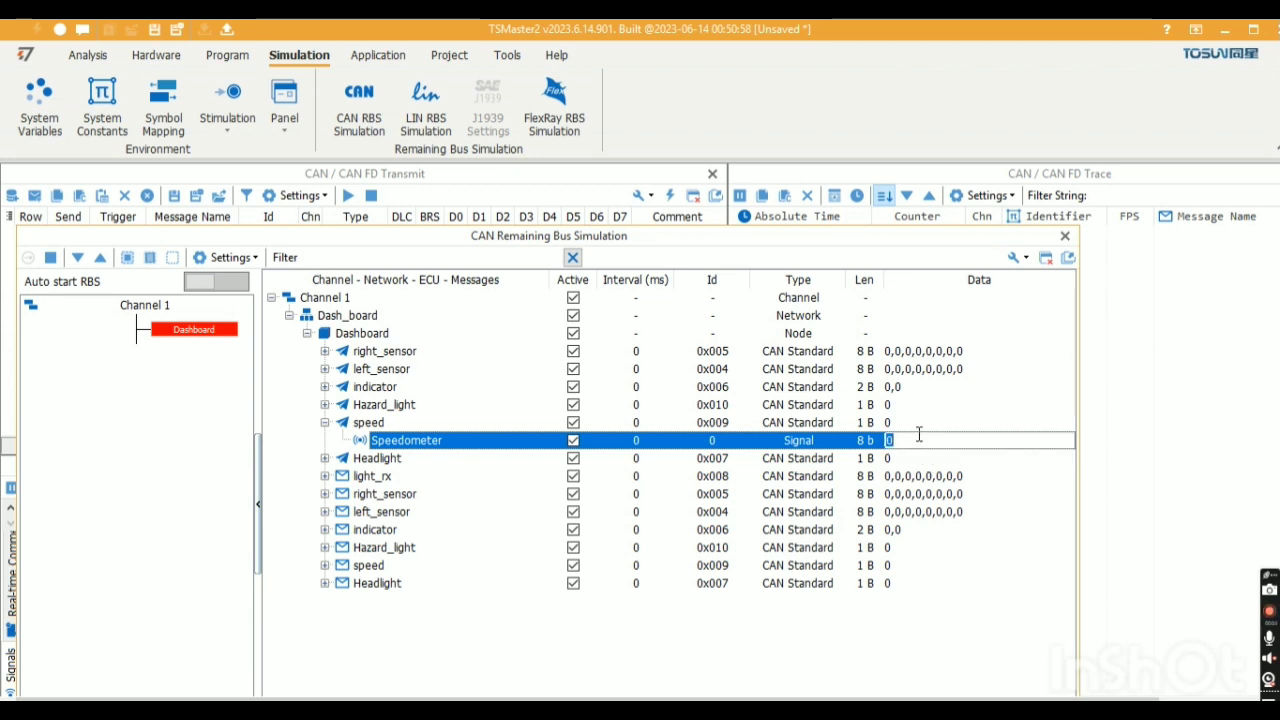
pyautogui.write('40')
pyautogui.press('Return')
# Step: Expand the speed message in the trace and reopen Panel 5319 showing 40
pyautogui.click(1244, 346)
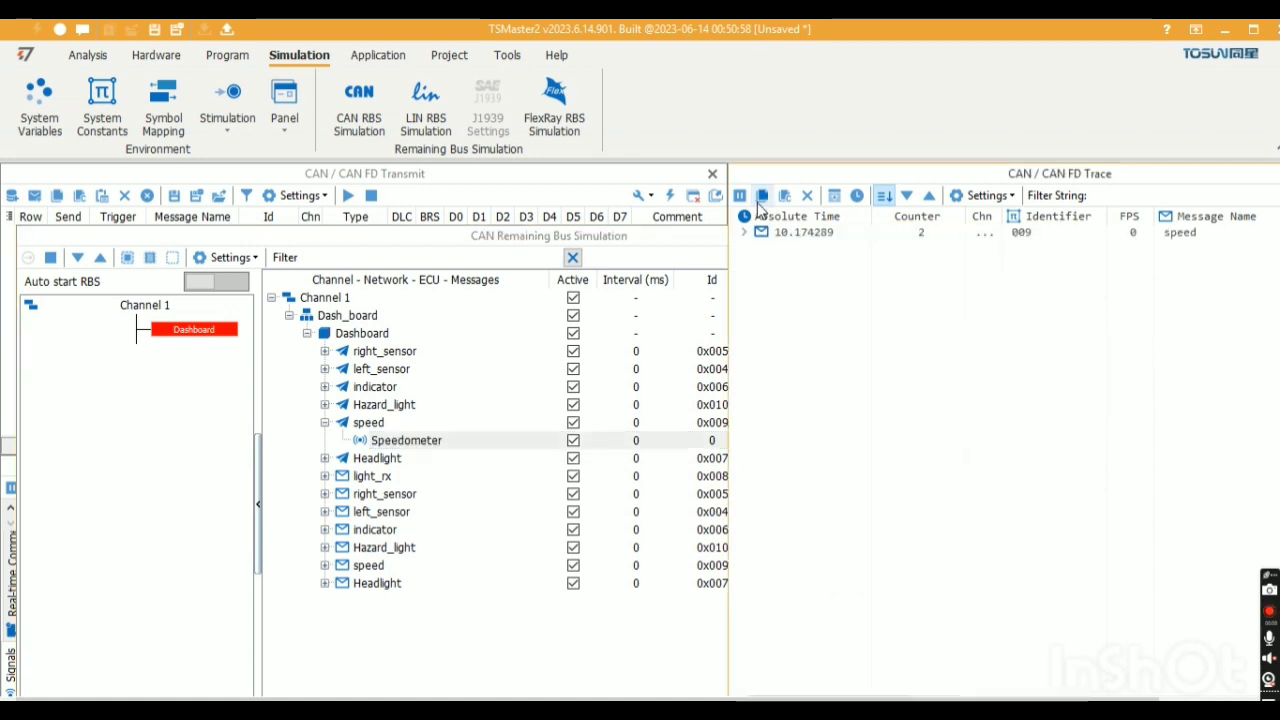
pyautogui.click(748, 234)
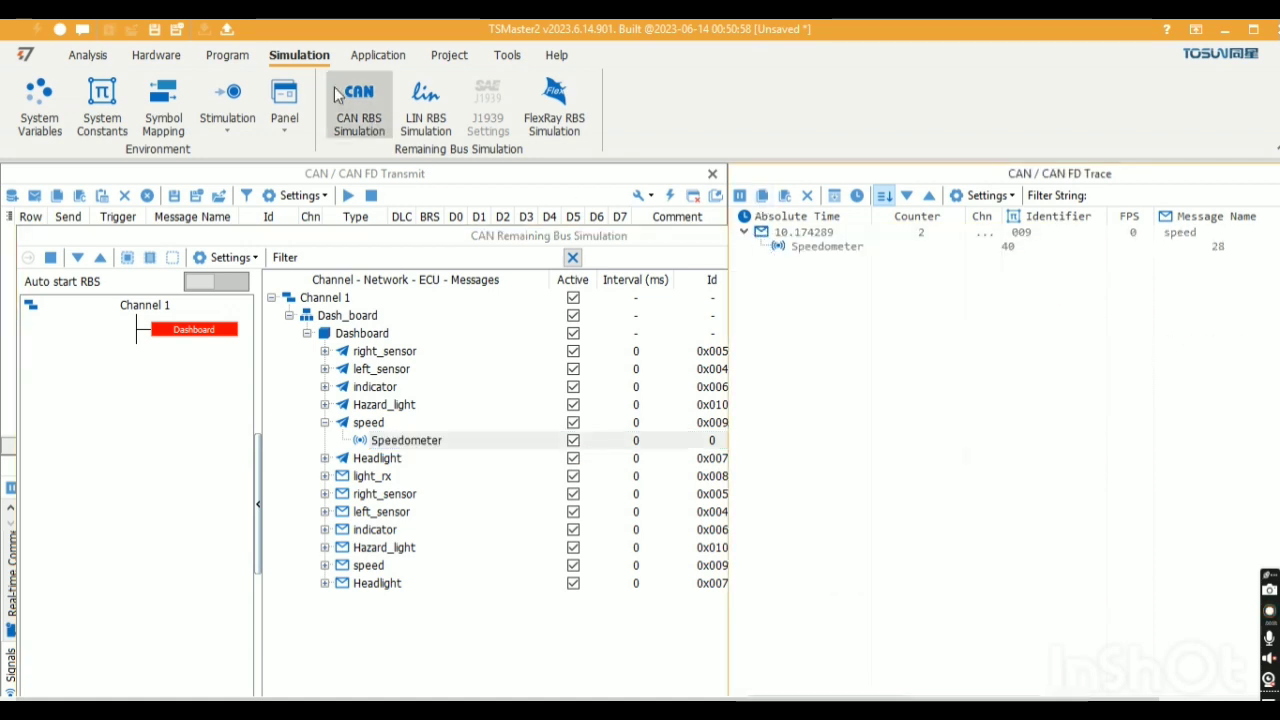
pyautogui.click(288, 115)
pyautogui.click(301, 153)
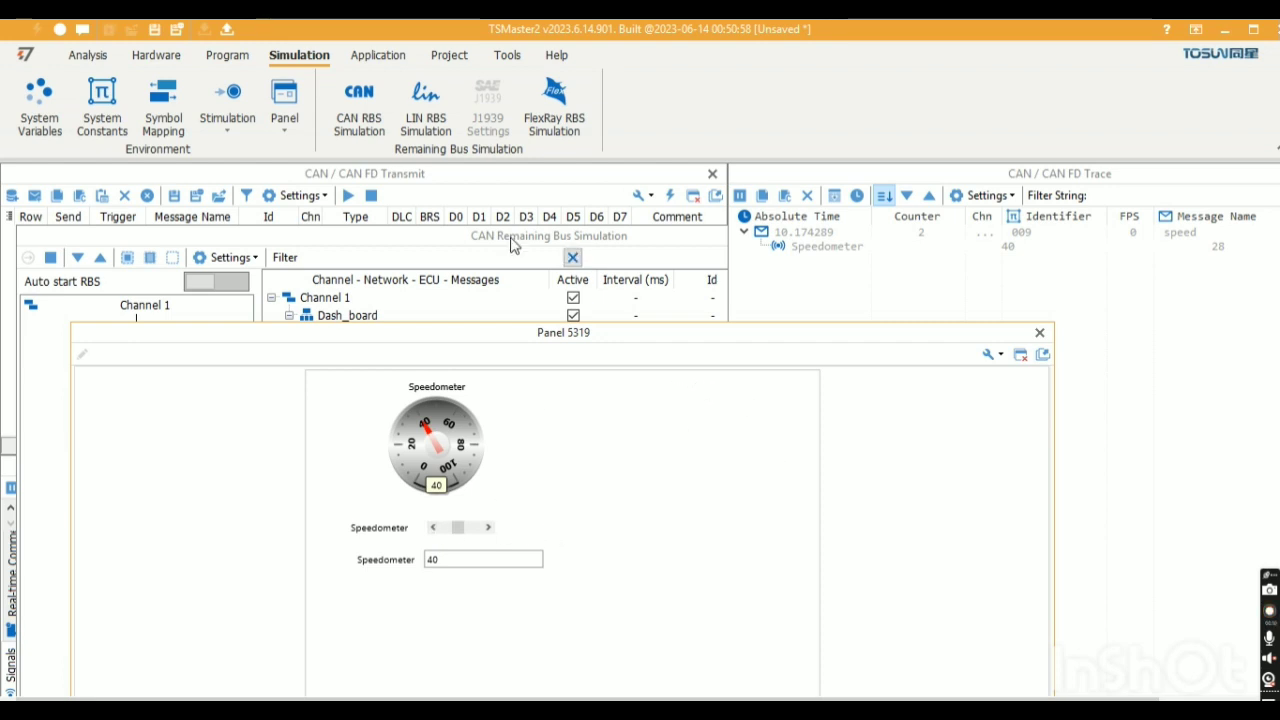
# Step: Arrange Panel 5319, the trace and a resized CAN RBS window so all are visible
pyautogui.moveTo(674, 336); pyautogui.dragTo(699, 496)
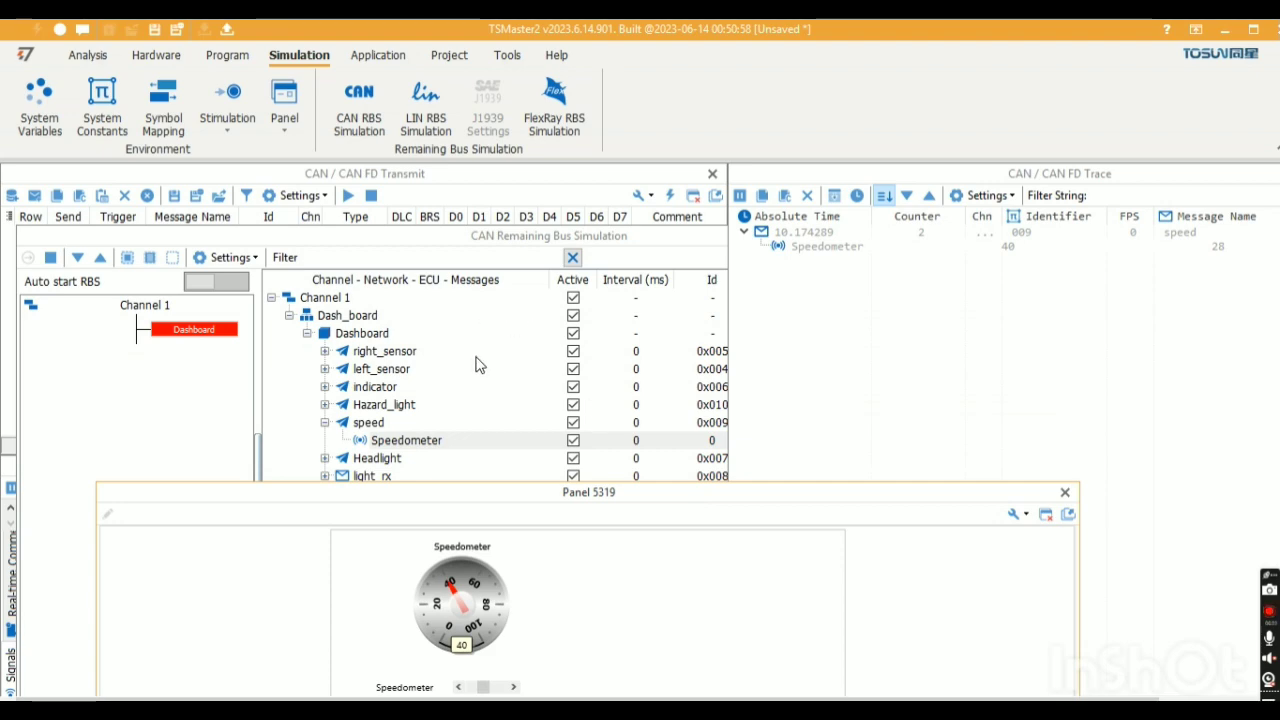
pyautogui.moveTo(728, 330); pyautogui.dragTo(793, 330)
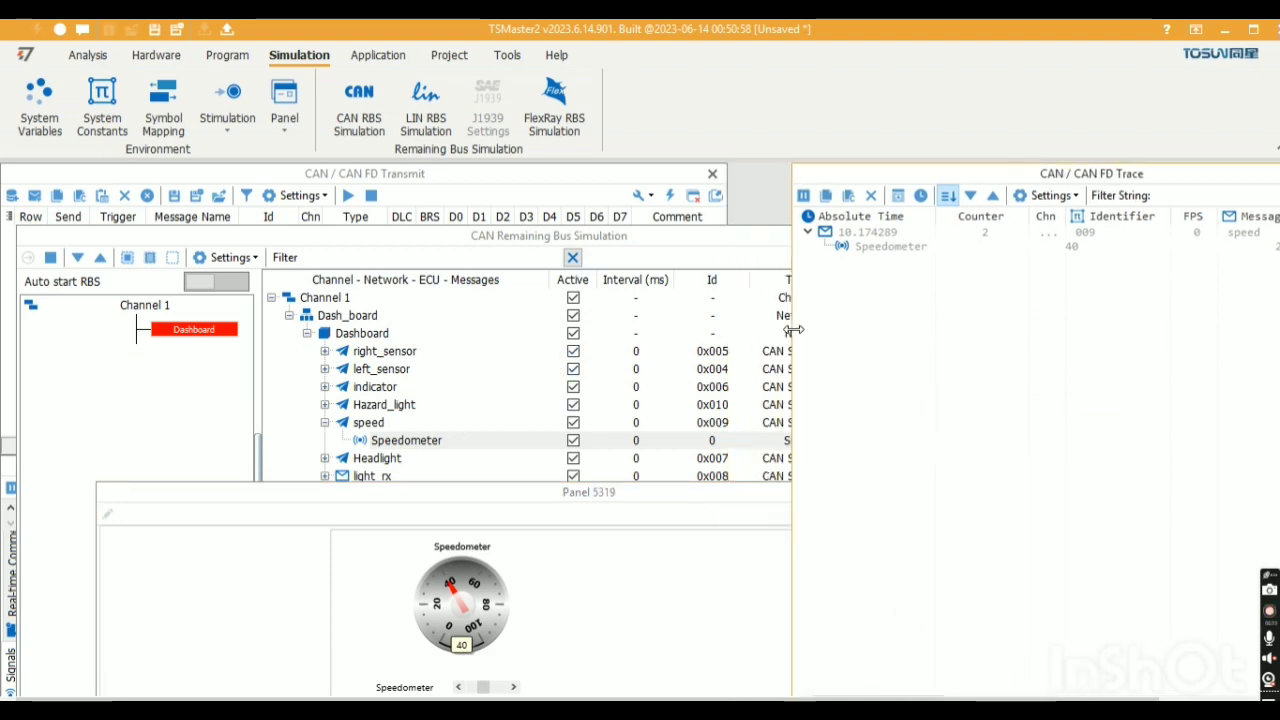
pyautogui.doubleClick(702, 237)
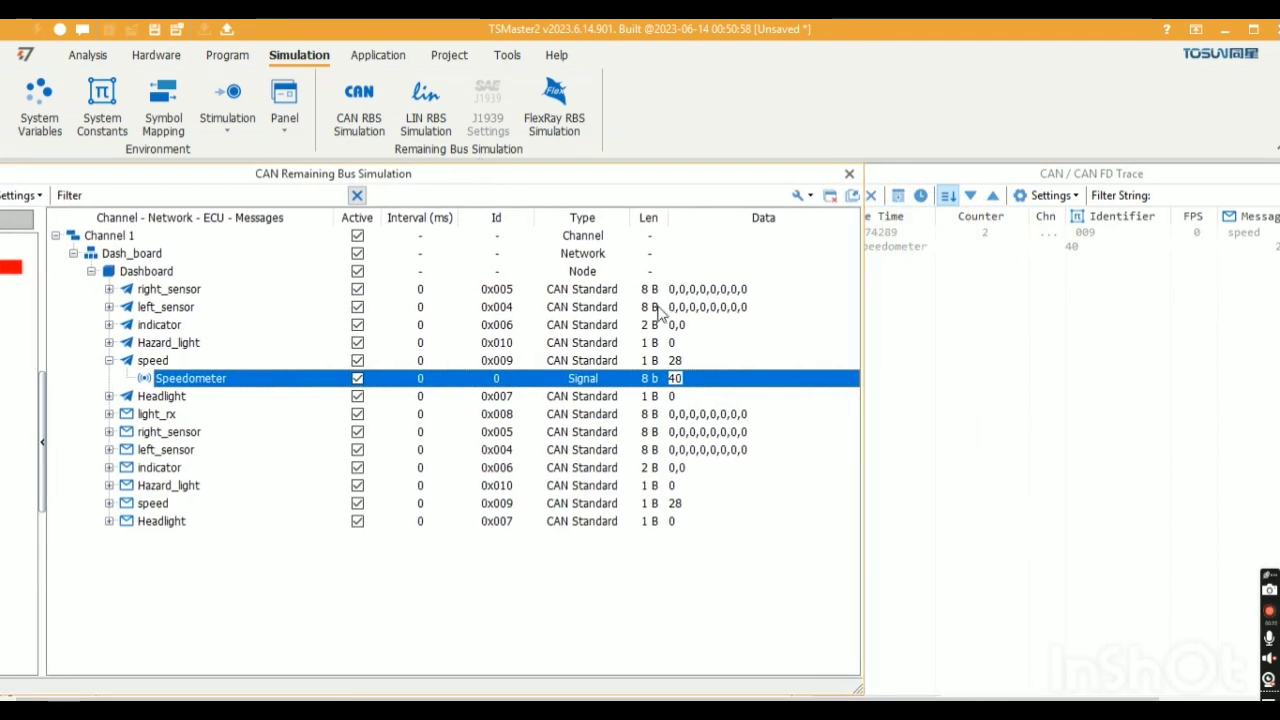
pyautogui.moveTo(873, 690); pyautogui.dragTo(788, 476)
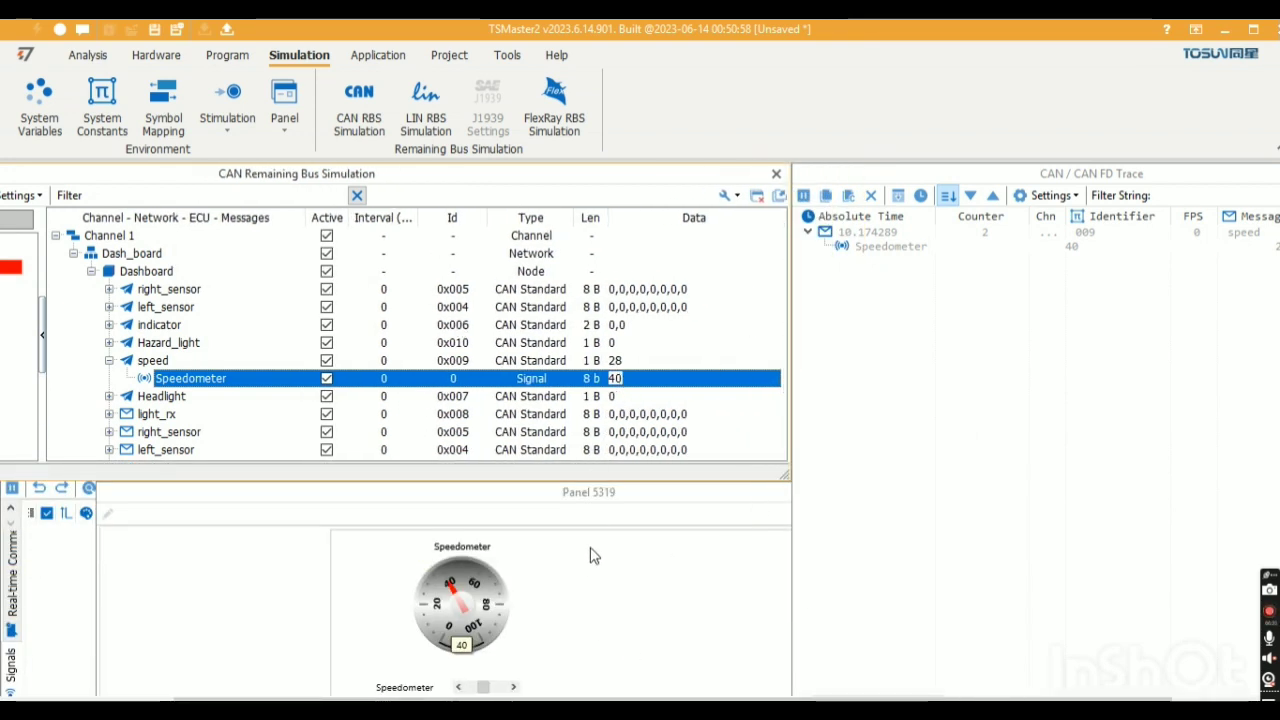
pyautogui.click(891, 250)
# Step: Copy the RBS version of the Speedometer trace entry's C script to the clipboard
pyautogui.rightClick(893, 255)
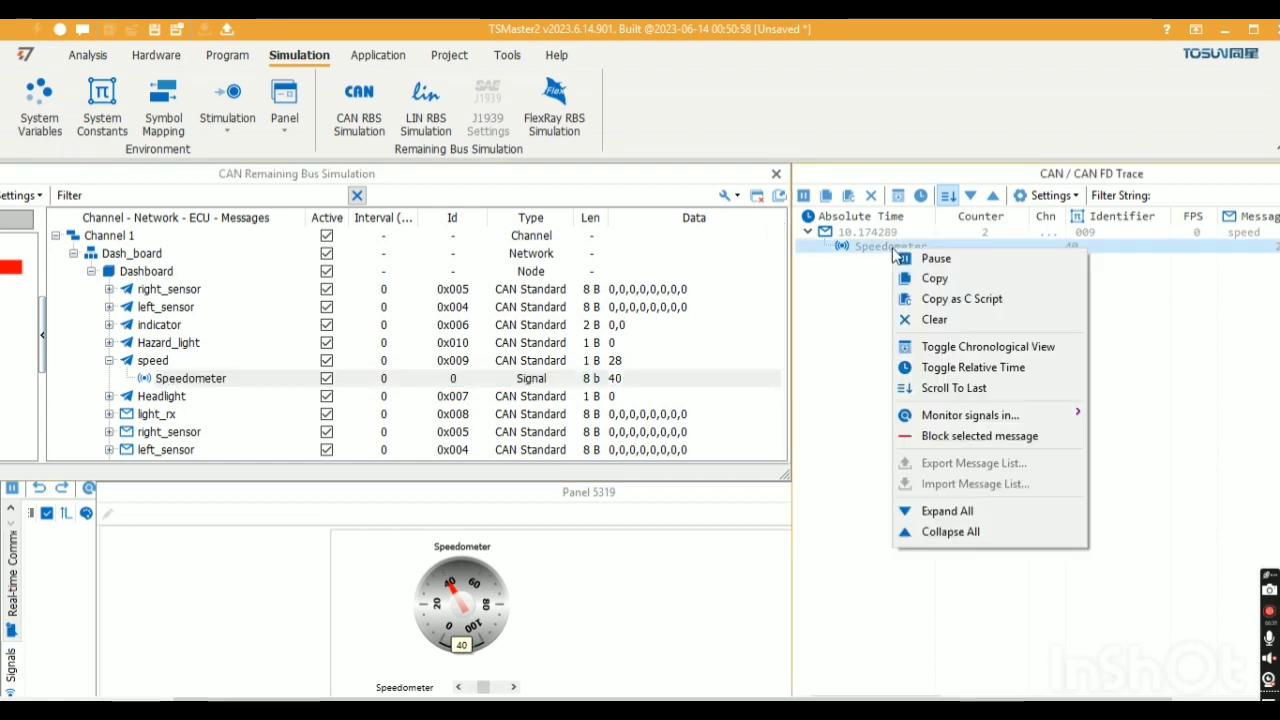
pyautogui.click(934, 298)
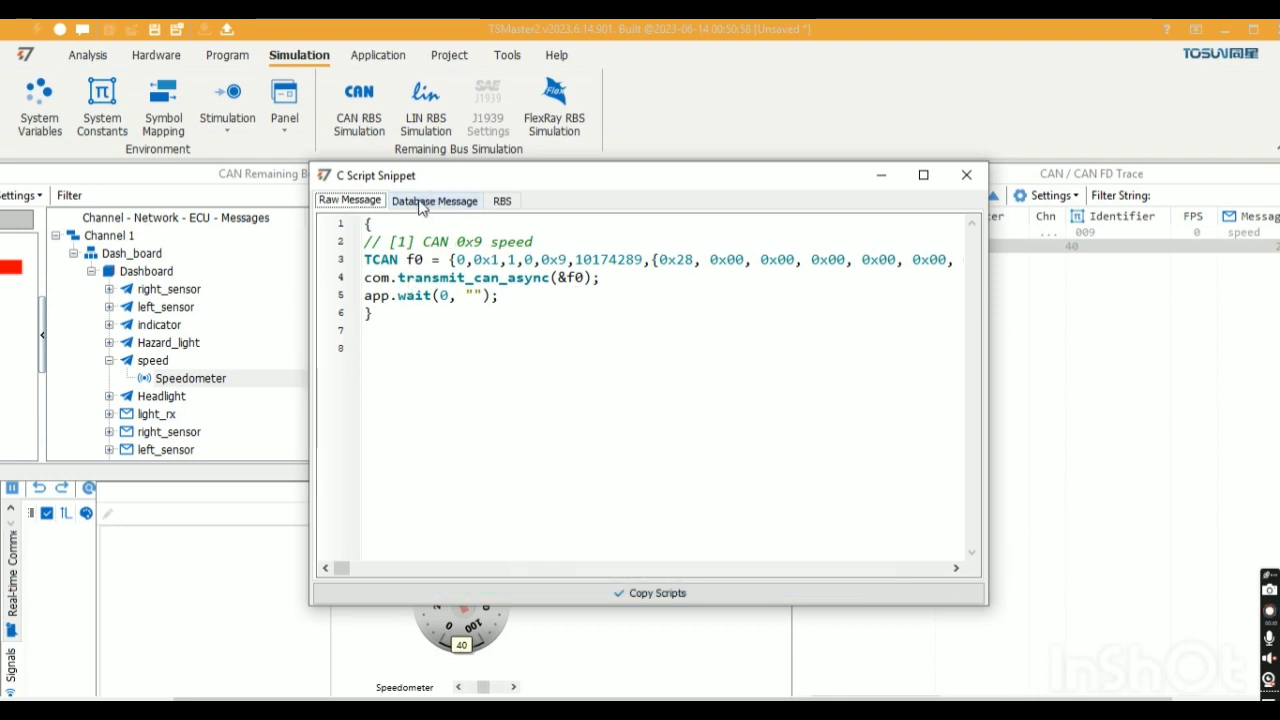
pyautogui.click(443, 201)
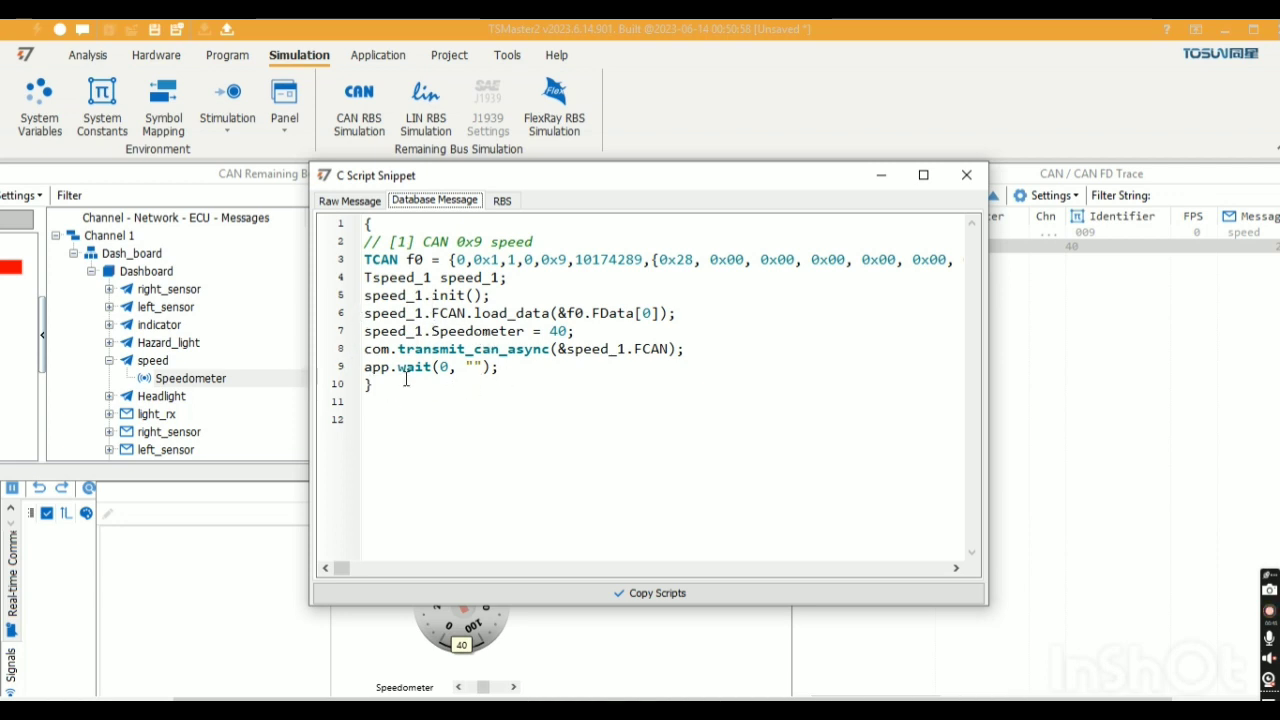
pyautogui.click(505, 201)
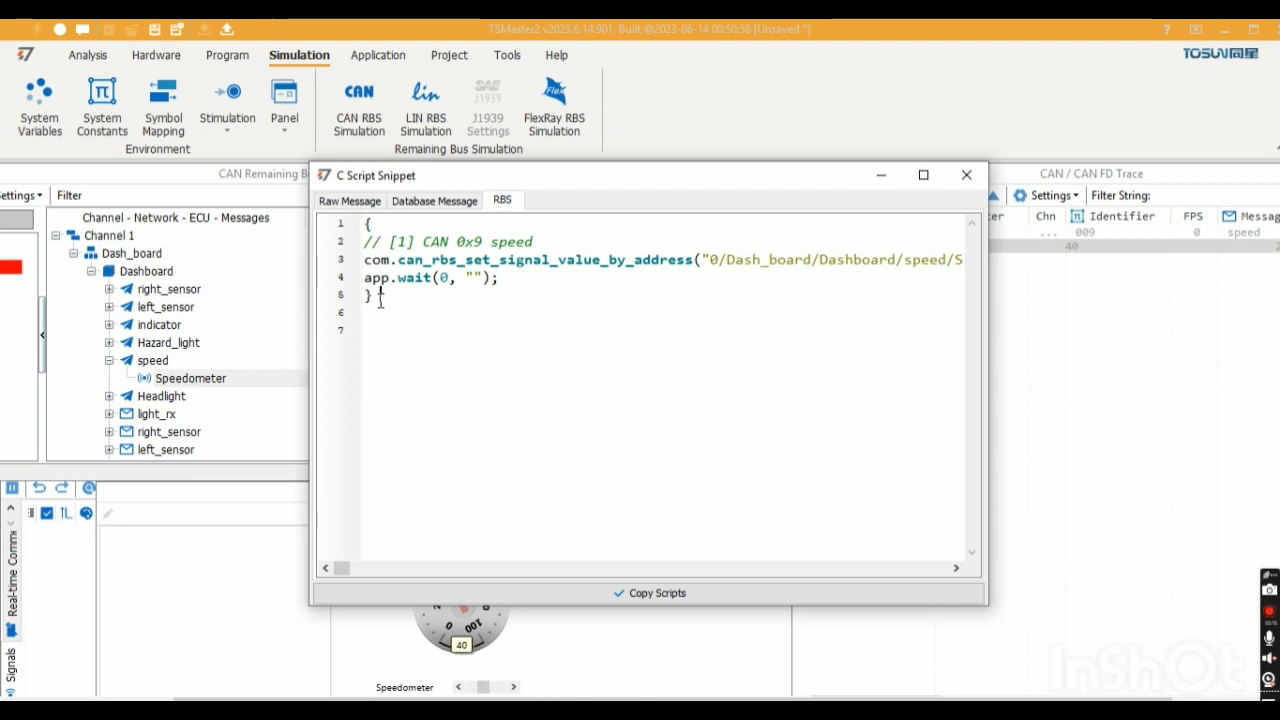
pyautogui.moveTo(372, 295); pyautogui.dragTo(364, 224)
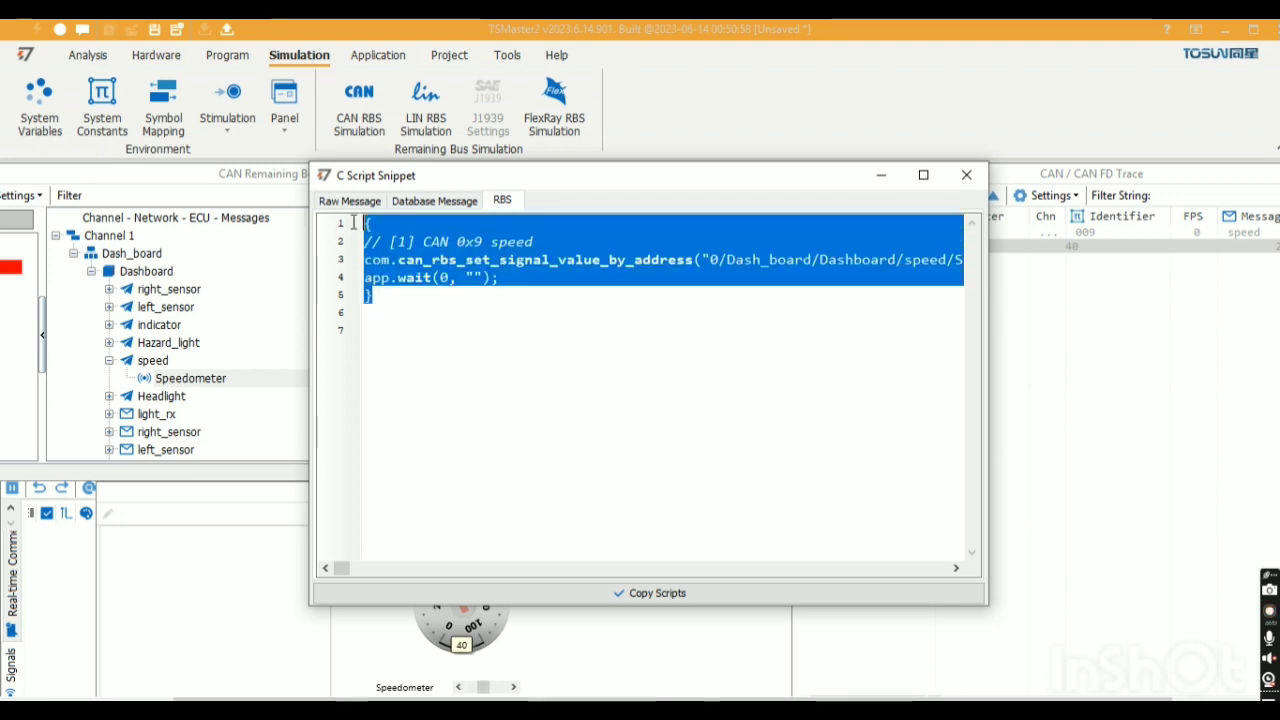
pyautogui.click(645, 590)
pyautogui.click(929, 438)
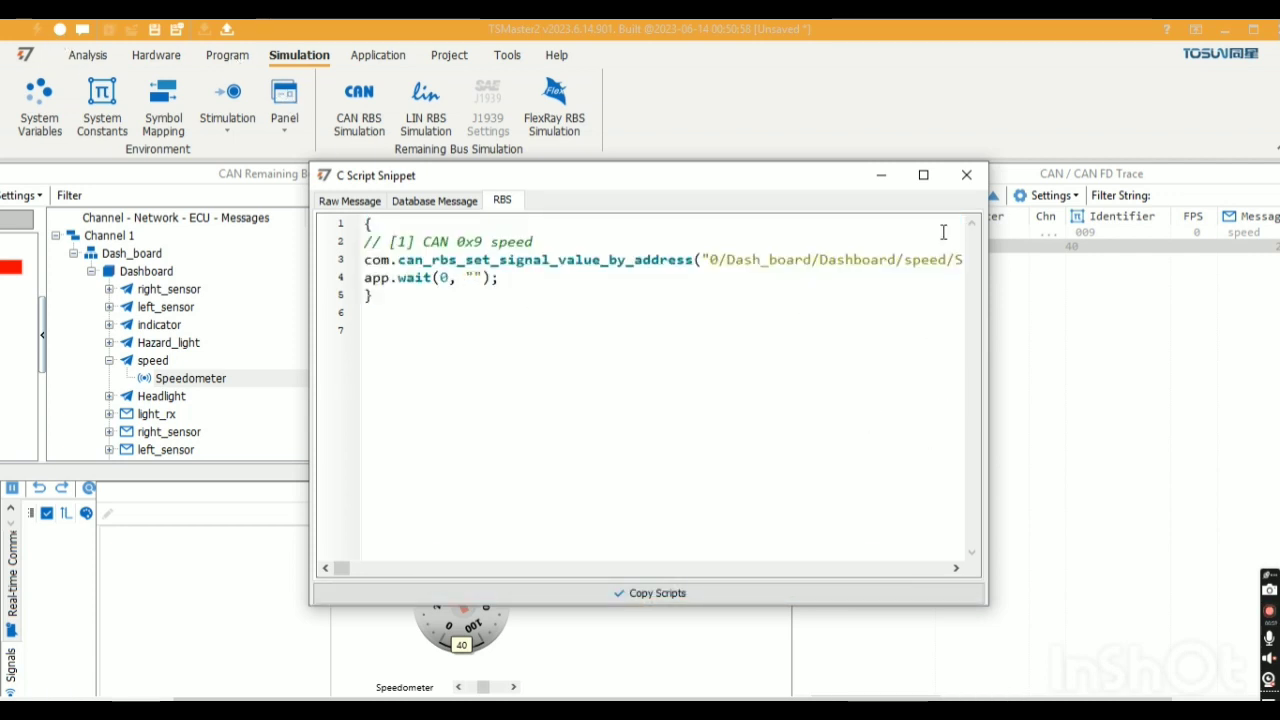
pyautogui.click(966, 175)
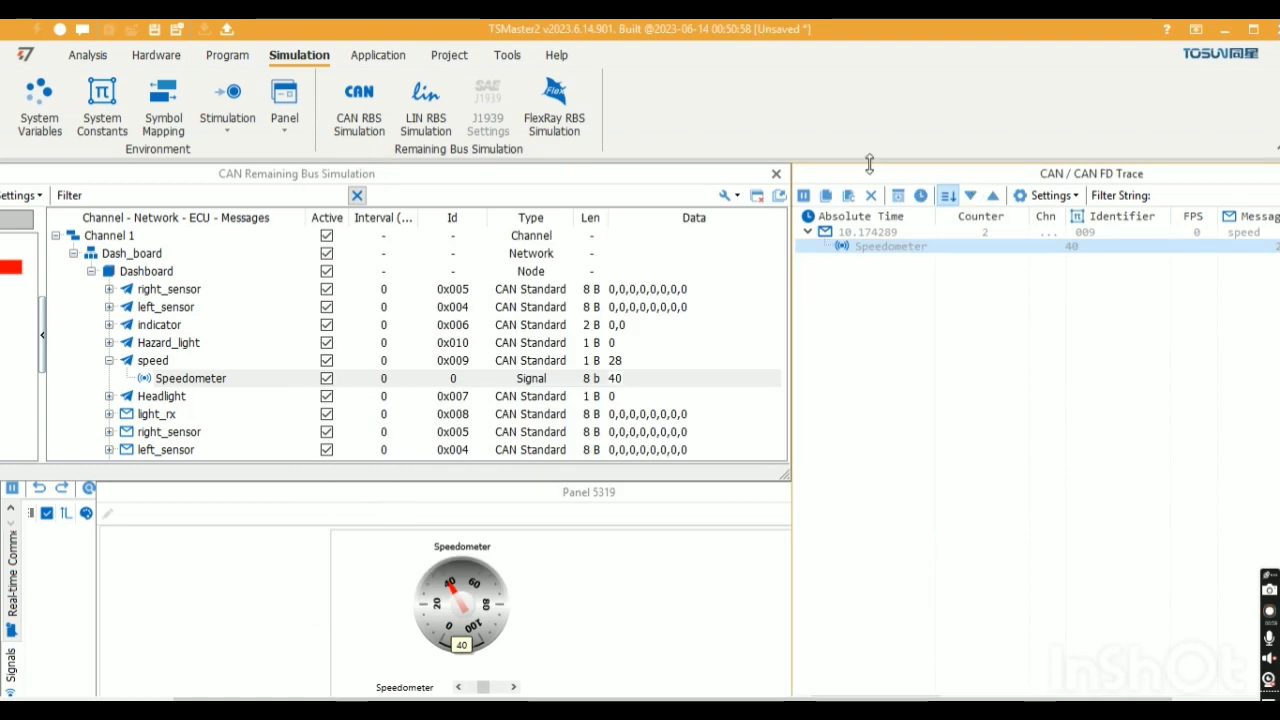
# Step: Disconnect the application and resize the CAN RBS window beside the trace
pyautogui.click(58, 31)
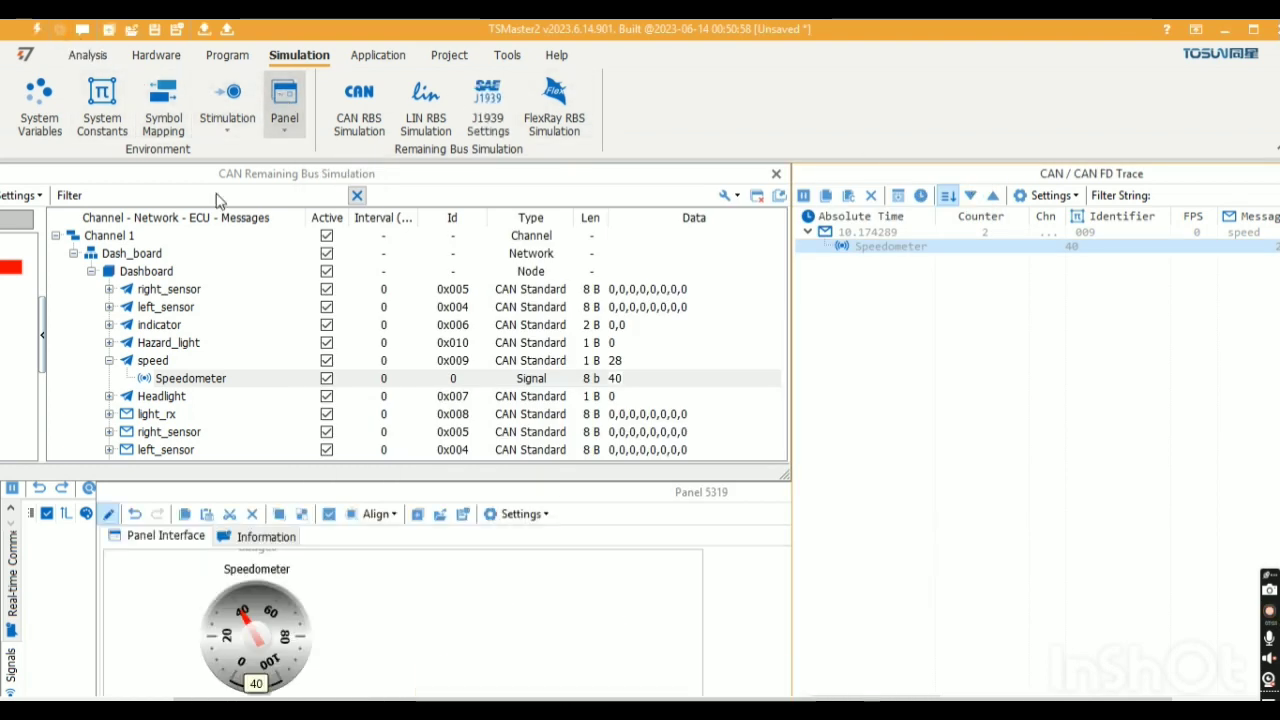
pyautogui.click(703, 184)
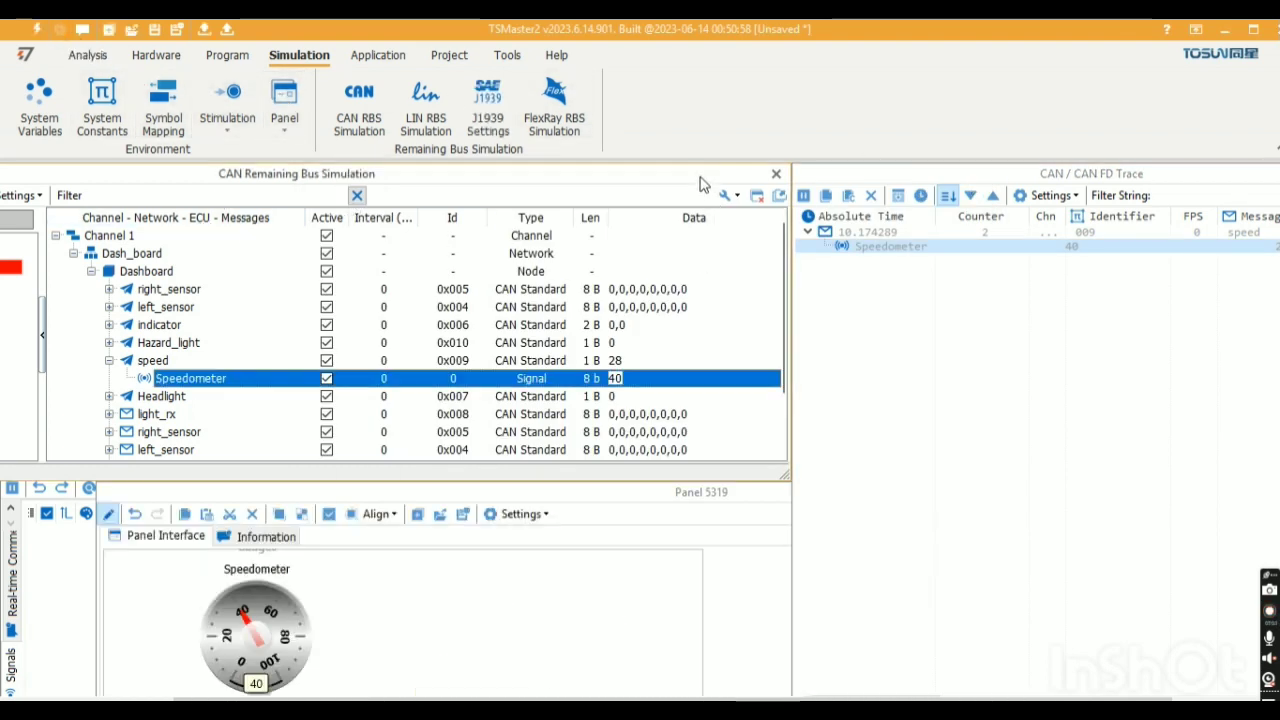
pyautogui.moveTo(700, 184); pyautogui.dragTo(922, 193)
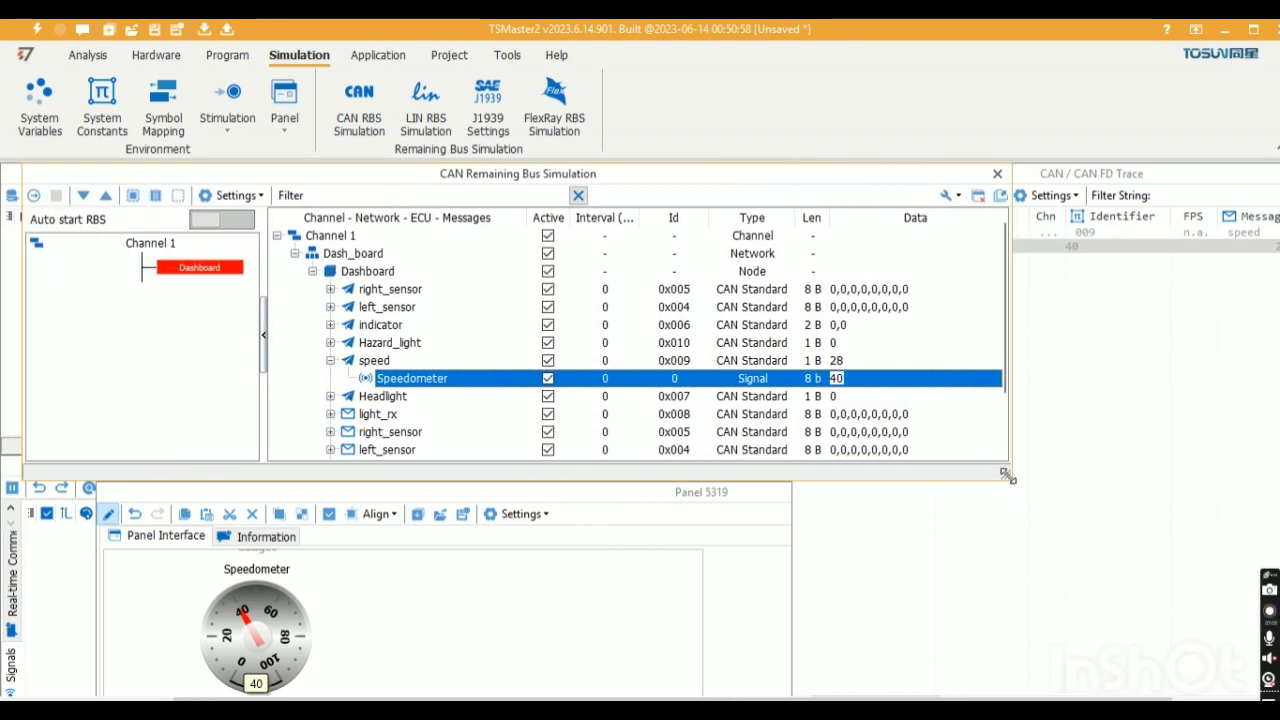
pyautogui.moveTo(1008, 478); pyautogui.dragTo(777, 458)
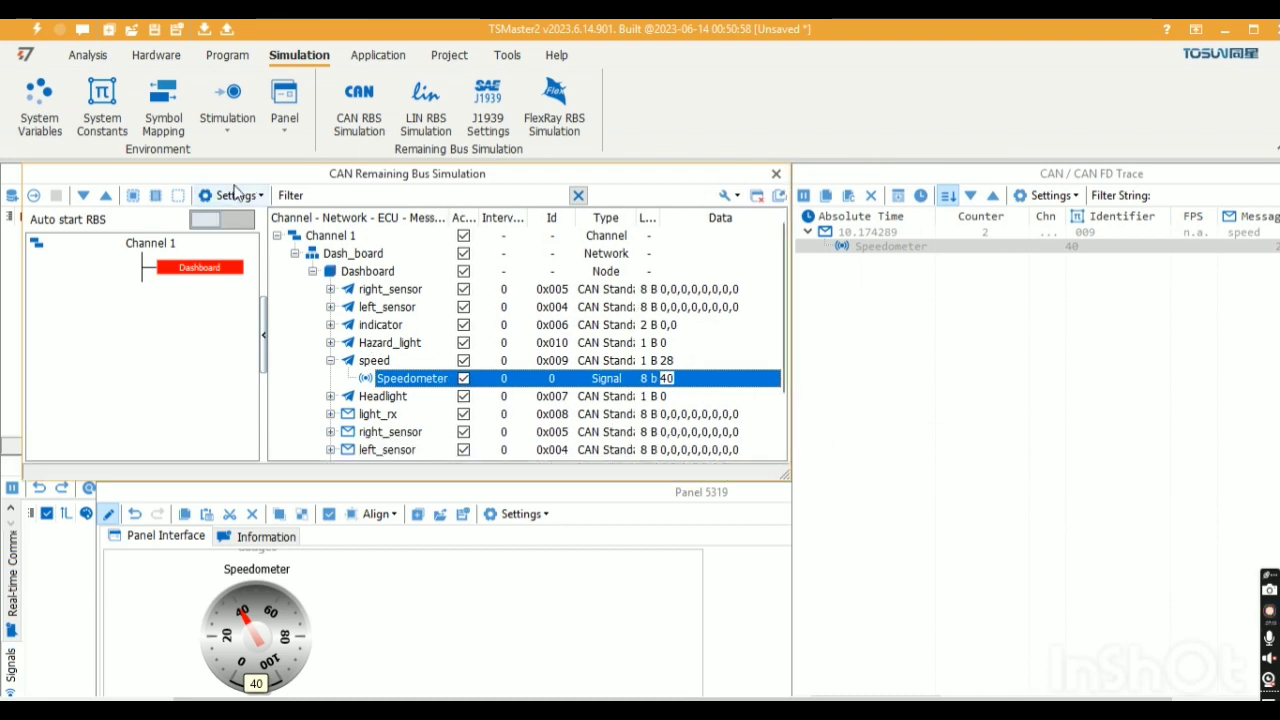
pyautogui.moveTo(309, 180); pyautogui.dragTo(288, 180)
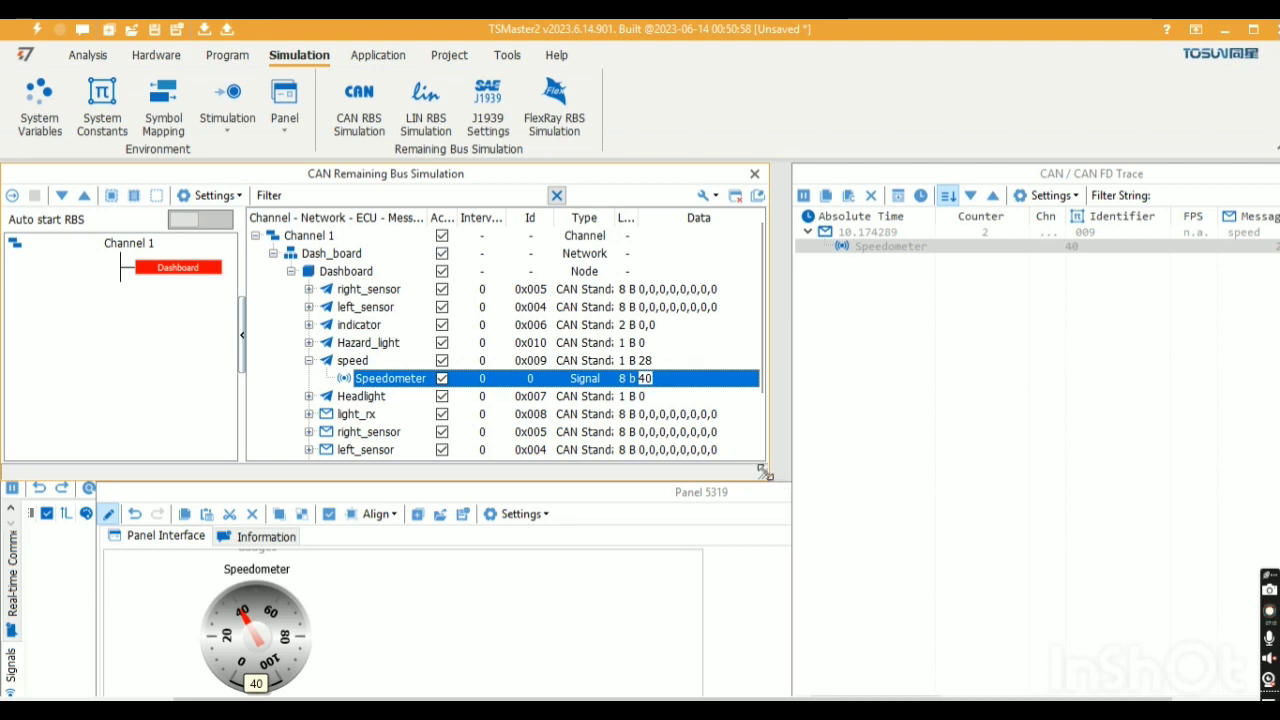
pyautogui.moveTo(763, 473); pyautogui.dragTo(783, 478)
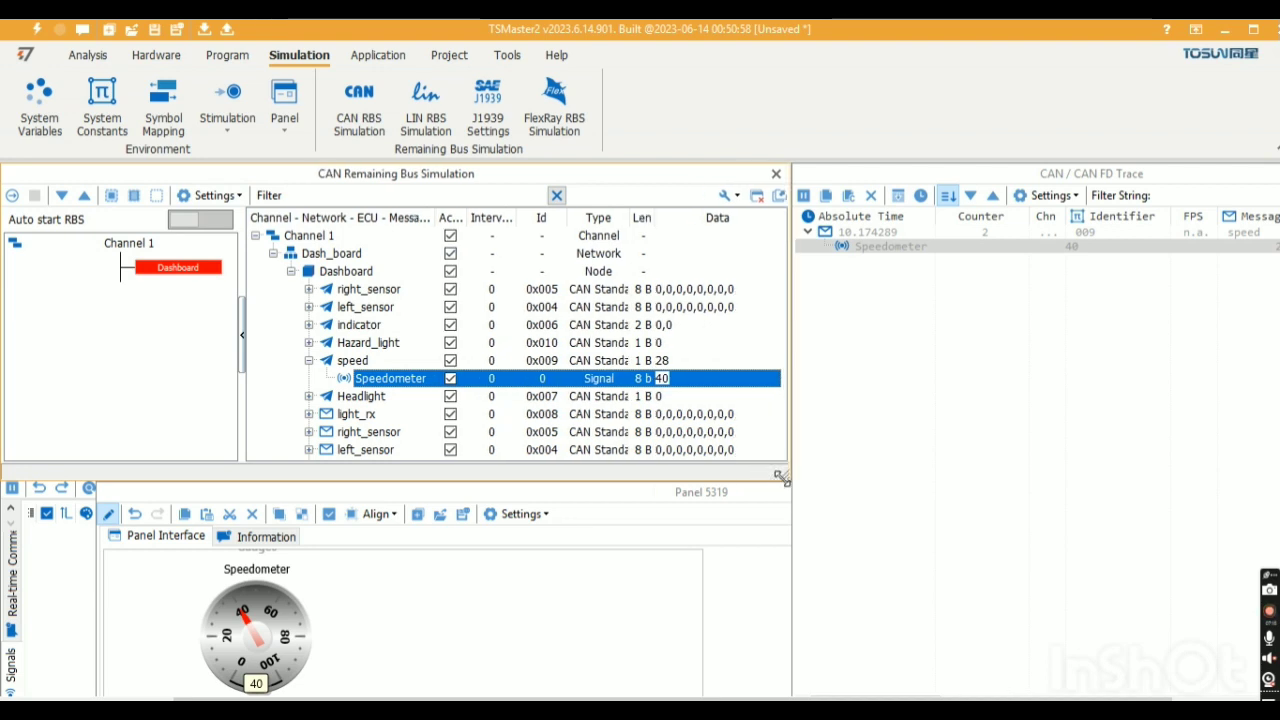
pyautogui.click(230, 56)
# Step: Add a new C mini program, CCode4677, in the C Script Editor
pyautogui.click(225, 112)
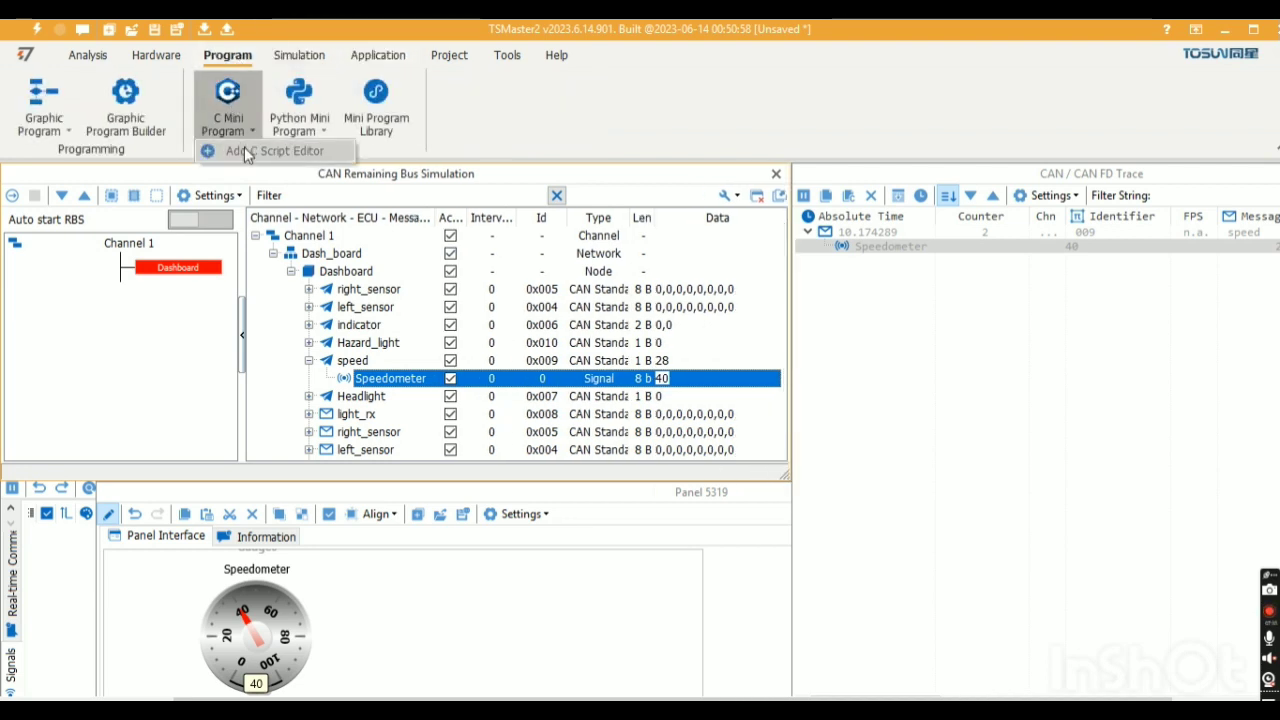
pyautogui.click(247, 151)
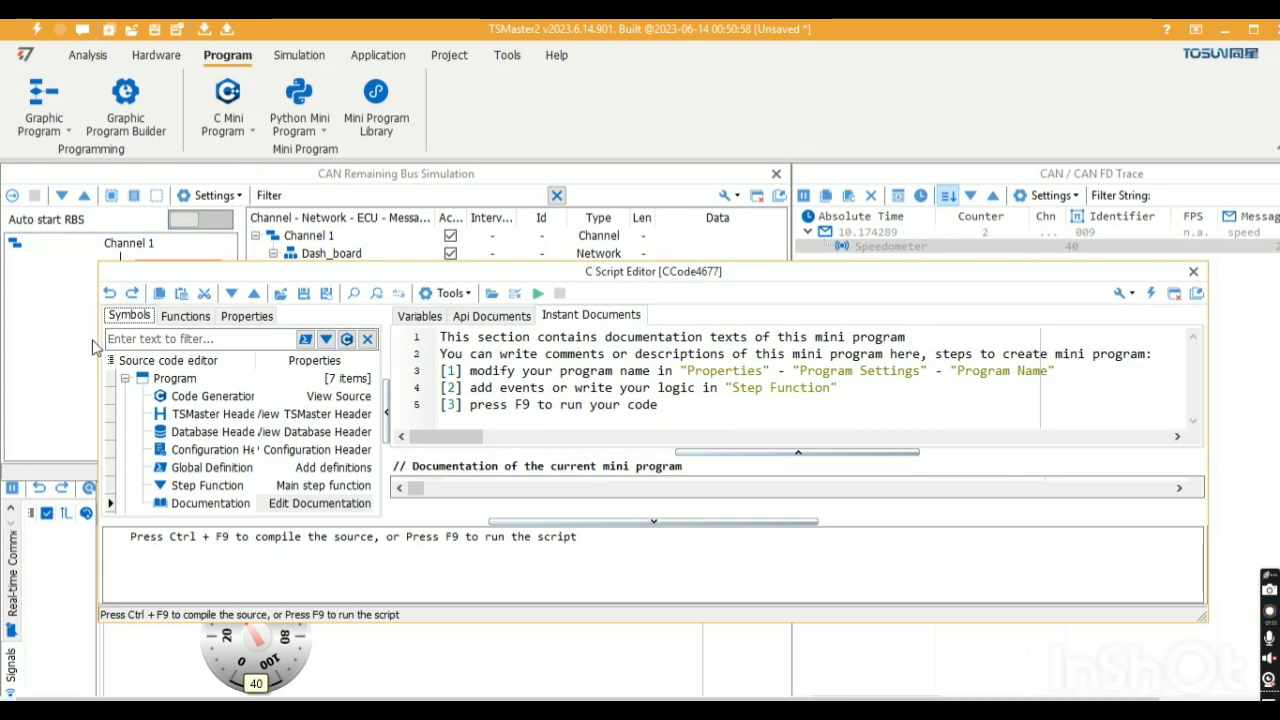
pyautogui.click(97, 357)
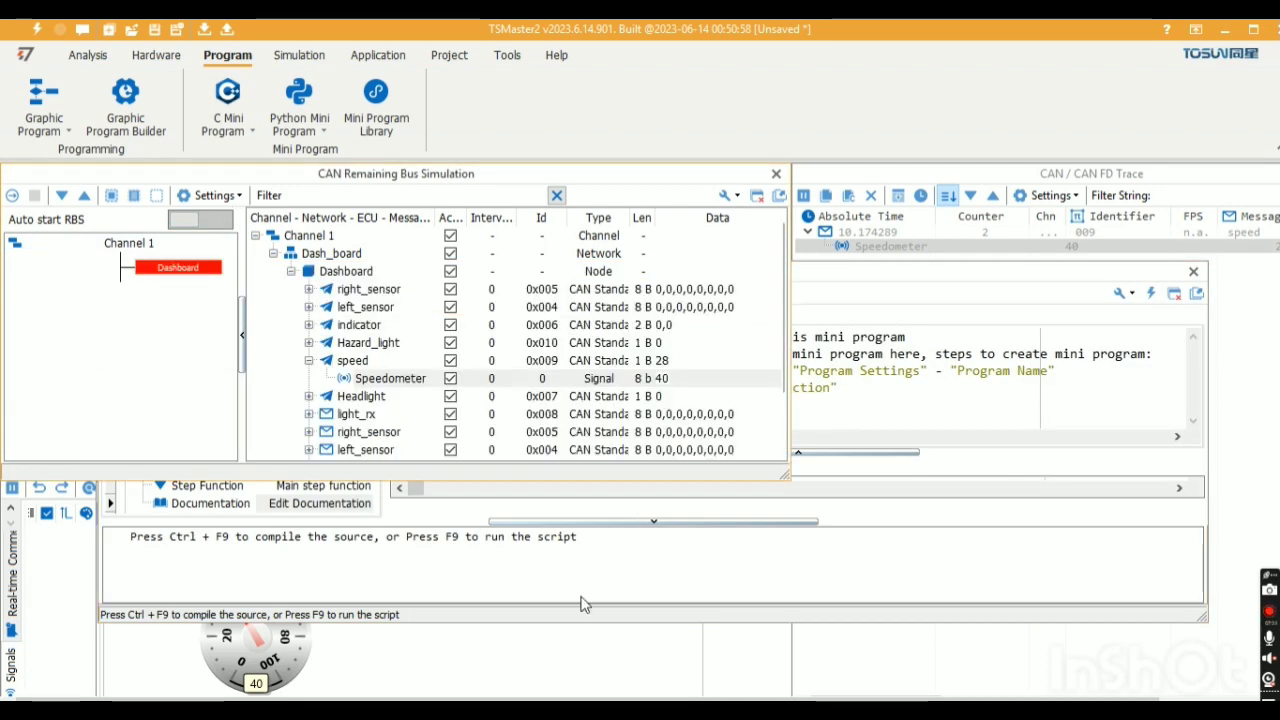
pyautogui.click(910, 572)
# Step: Reposition the C Script Editor beside the gauge and enlarge its documentation and code panes
pyautogui.moveTo(1040, 277); pyautogui.dragTo(1112, 361)
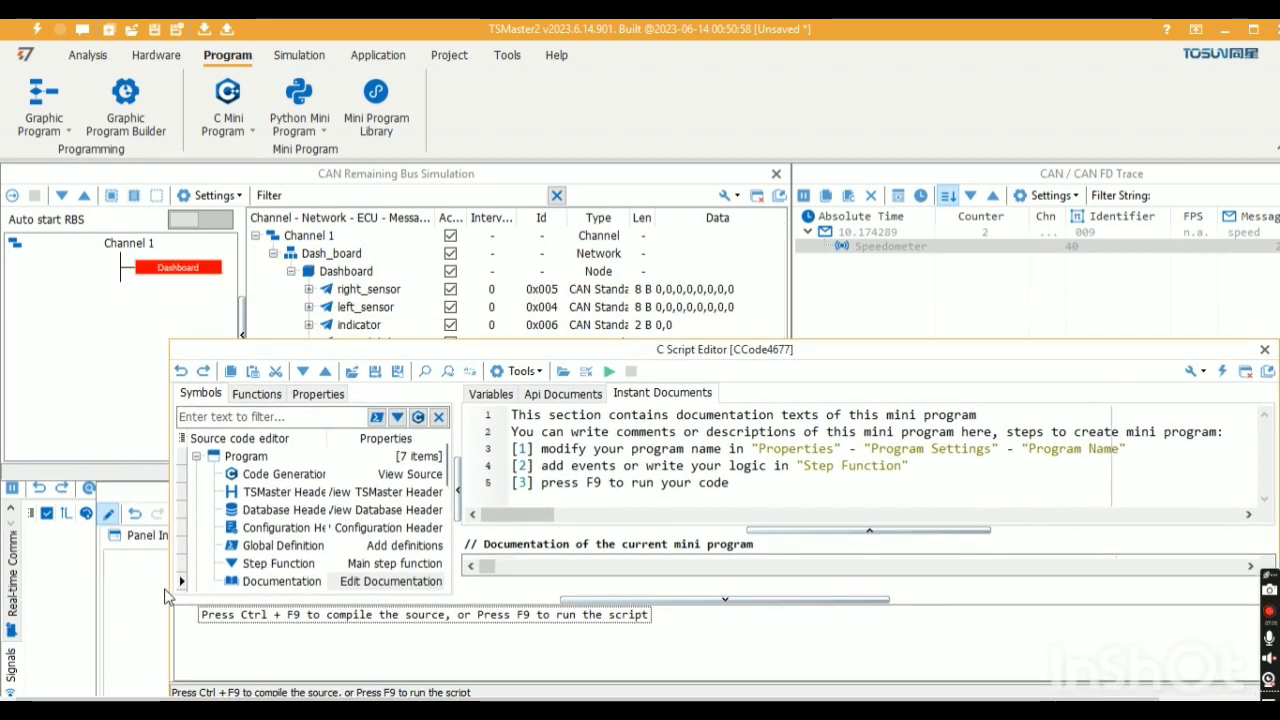
pyautogui.moveTo(173, 580); pyautogui.dragTo(777, 657)
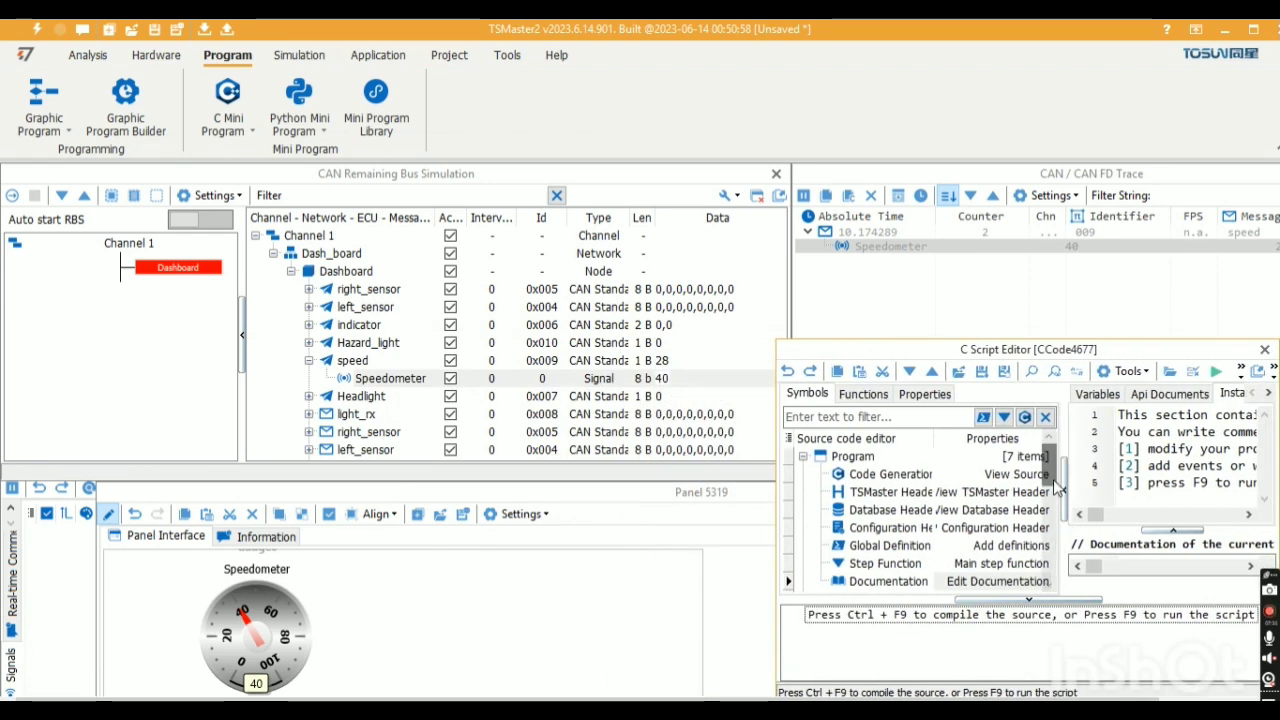
pyautogui.moveTo(1060, 435); pyautogui.dragTo(993, 438)
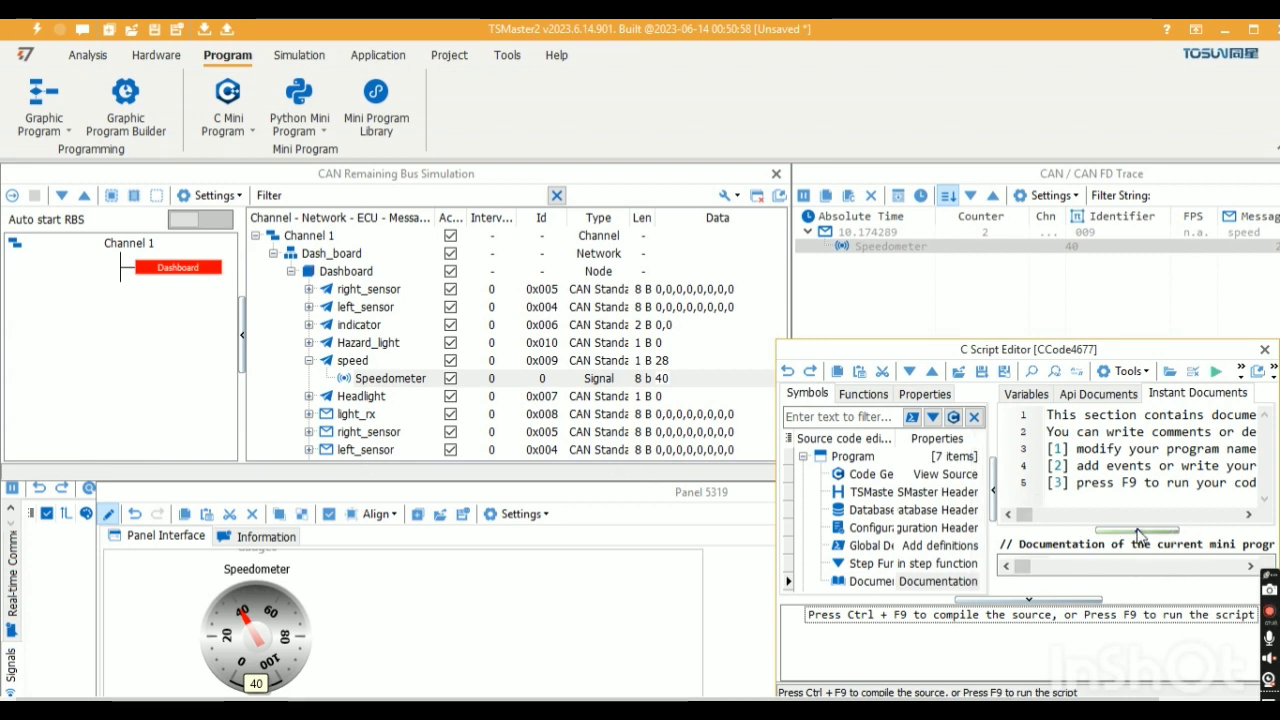
pyautogui.moveTo(1138, 530); pyautogui.dragTo(1124, 441)
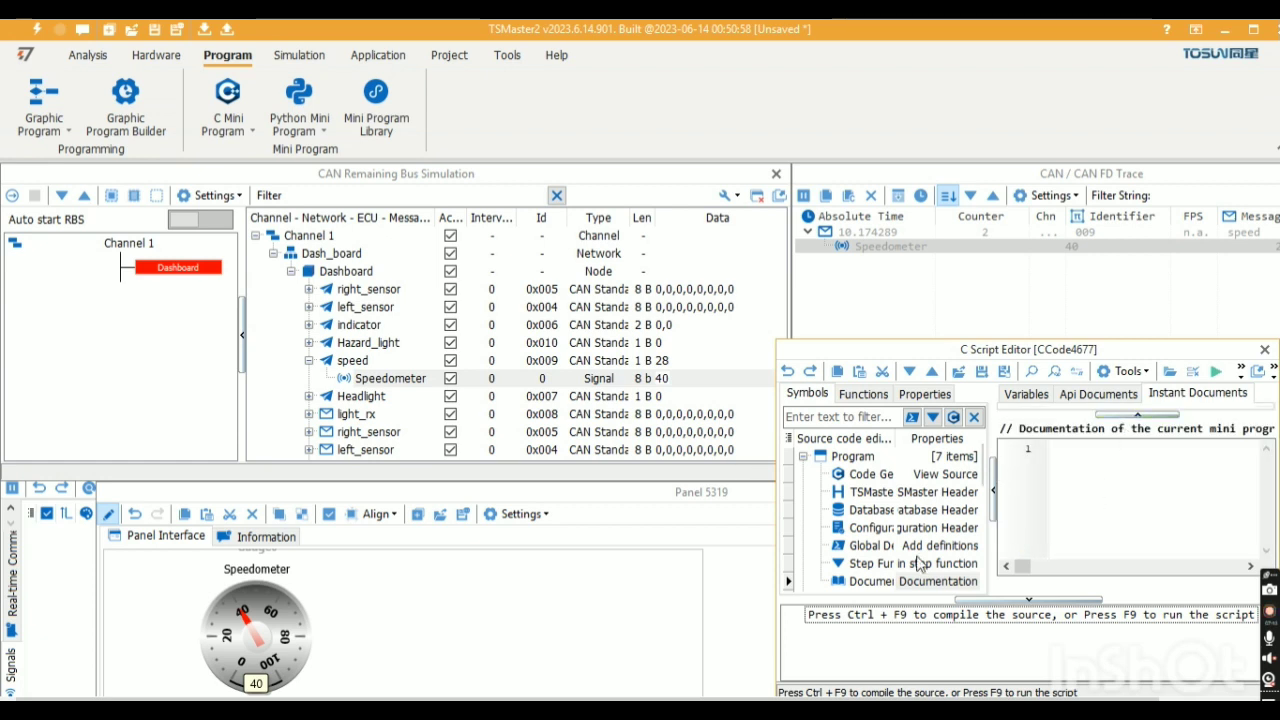
pyautogui.scroll(-5, 882, 568)
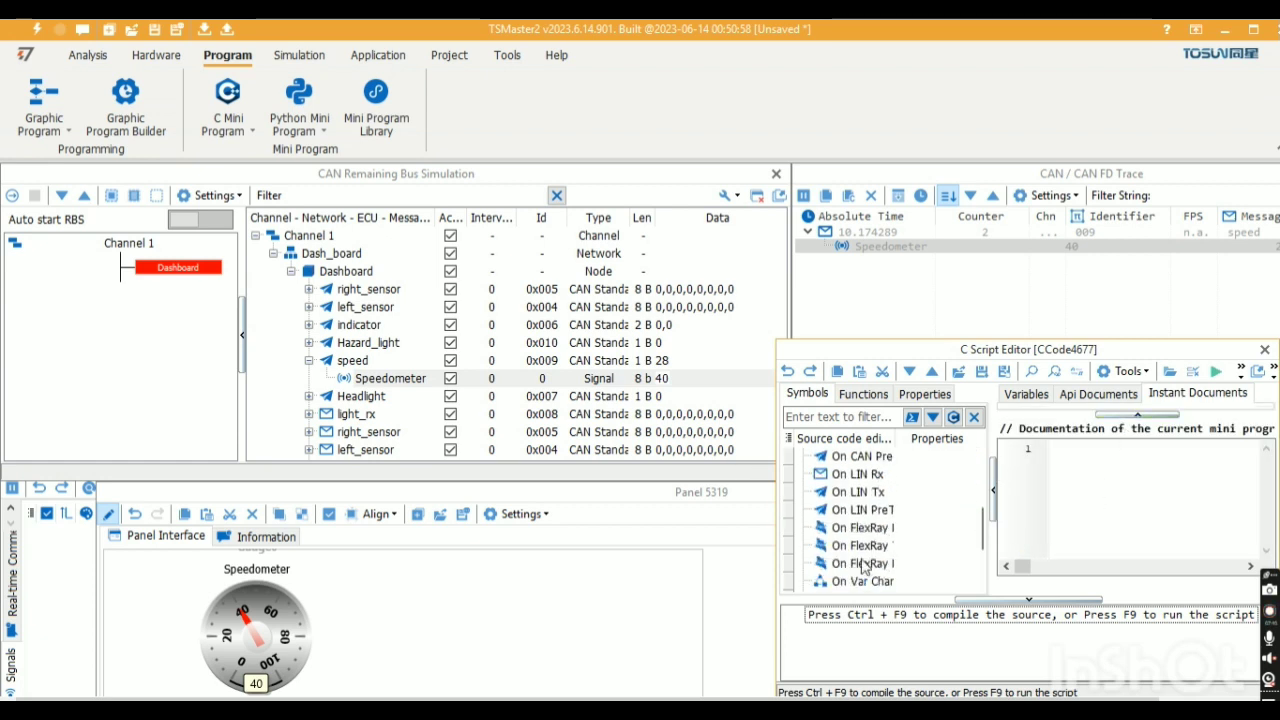
pyautogui.scroll(-3, 864, 568)
# Step: Add an On Start event handler named speed
pyautogui.click(860, 528)
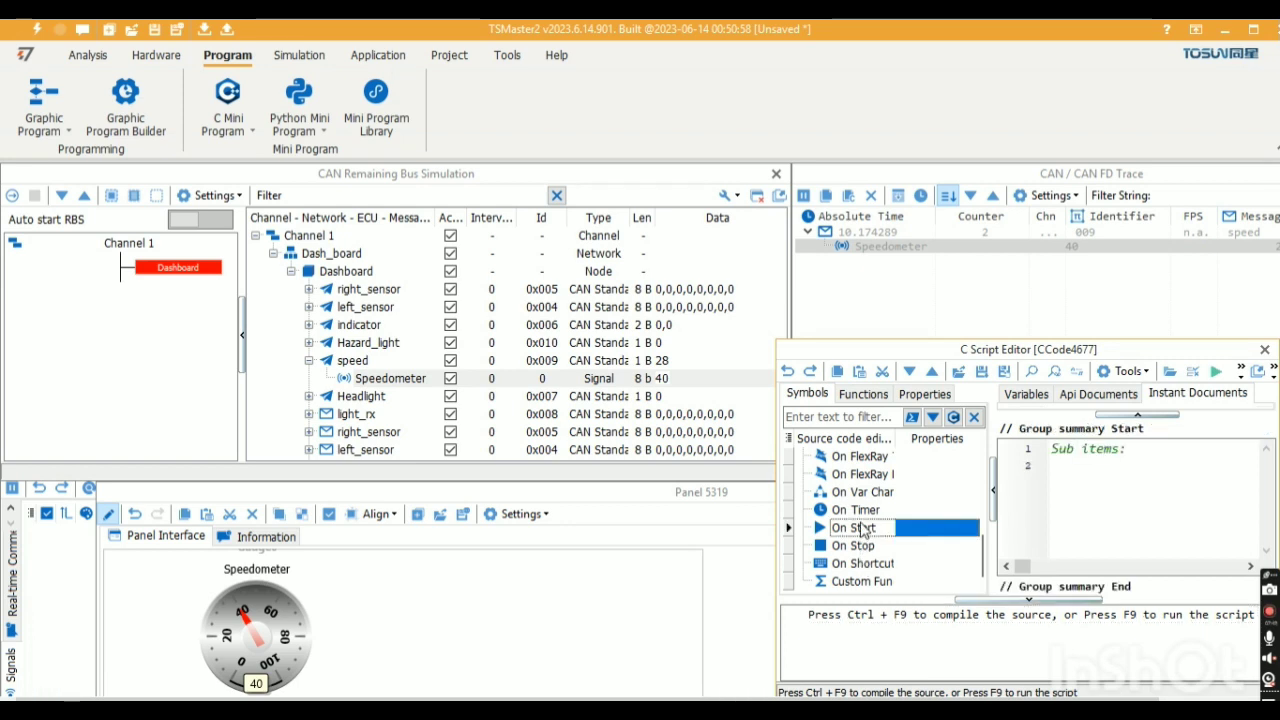
pyautogui.rightClick(860, 528)
pyautogui.click(919, 533)
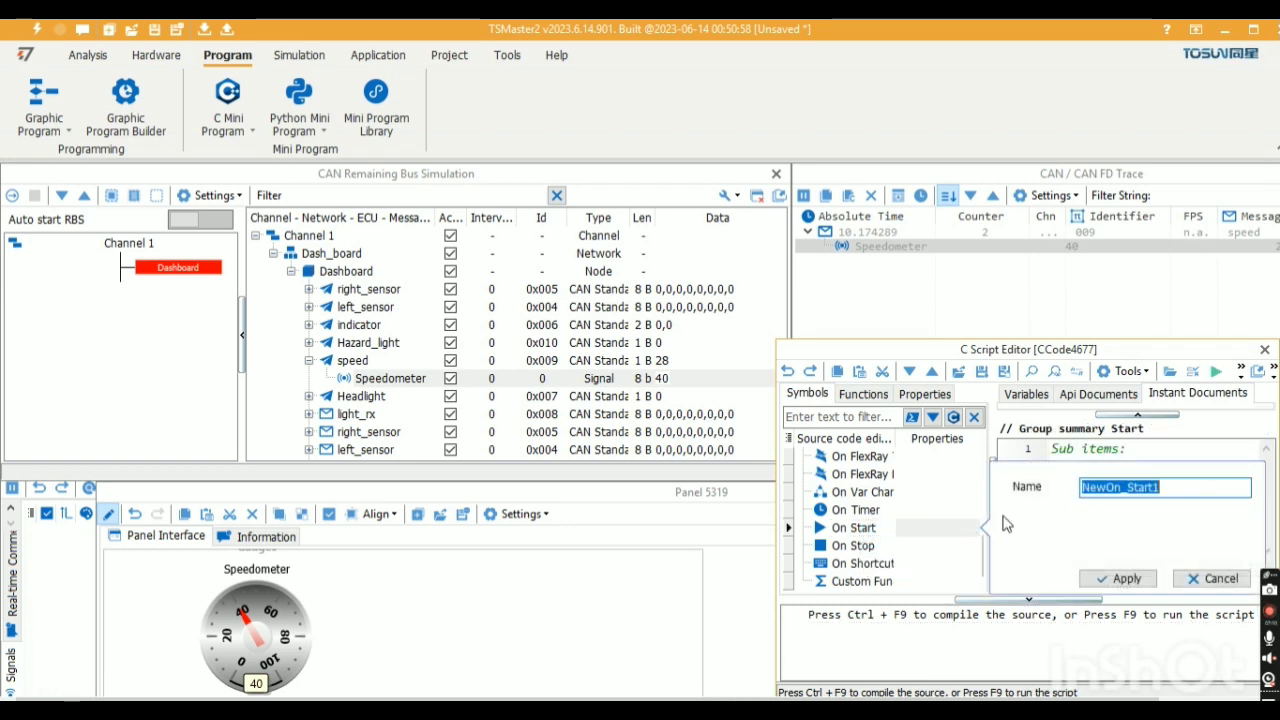
pyautogui.press('BackSpace')
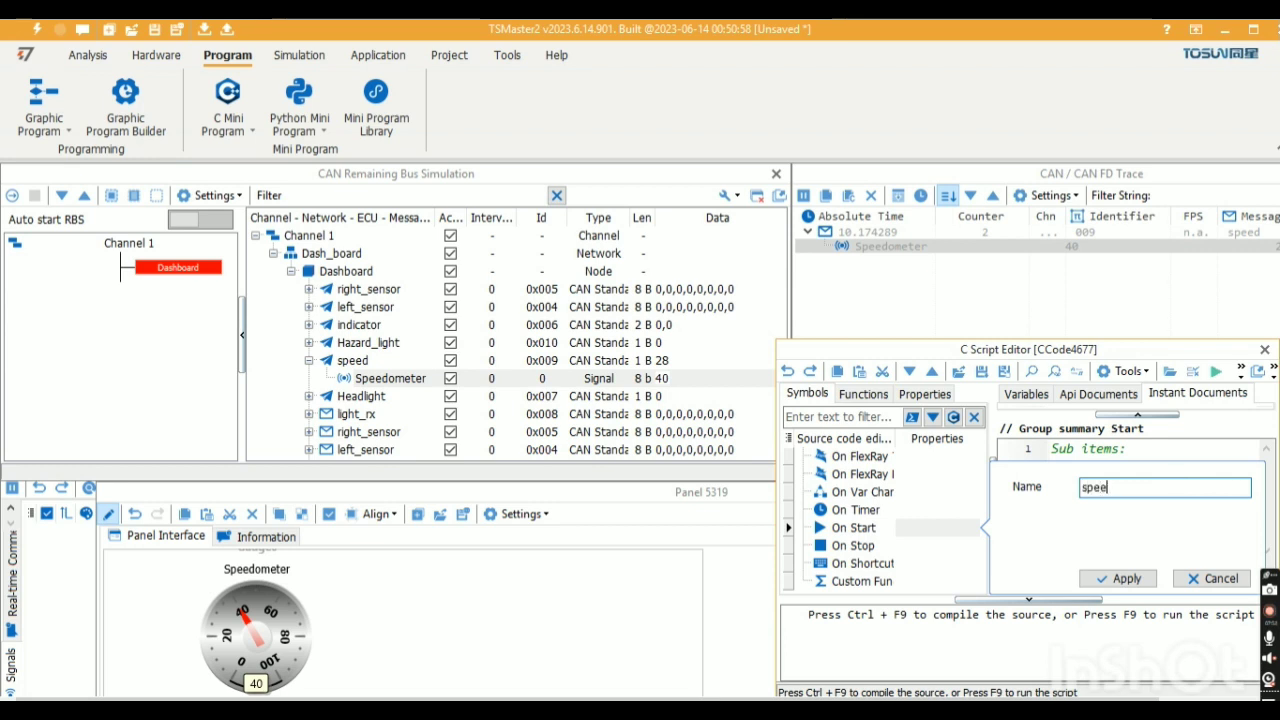
pyautogui.click(1128, 580)
# Step: Paste the can_rbs_set_signal_value code setting the Speedometer signal into the speed handler
pyautogui.click(936, 545)
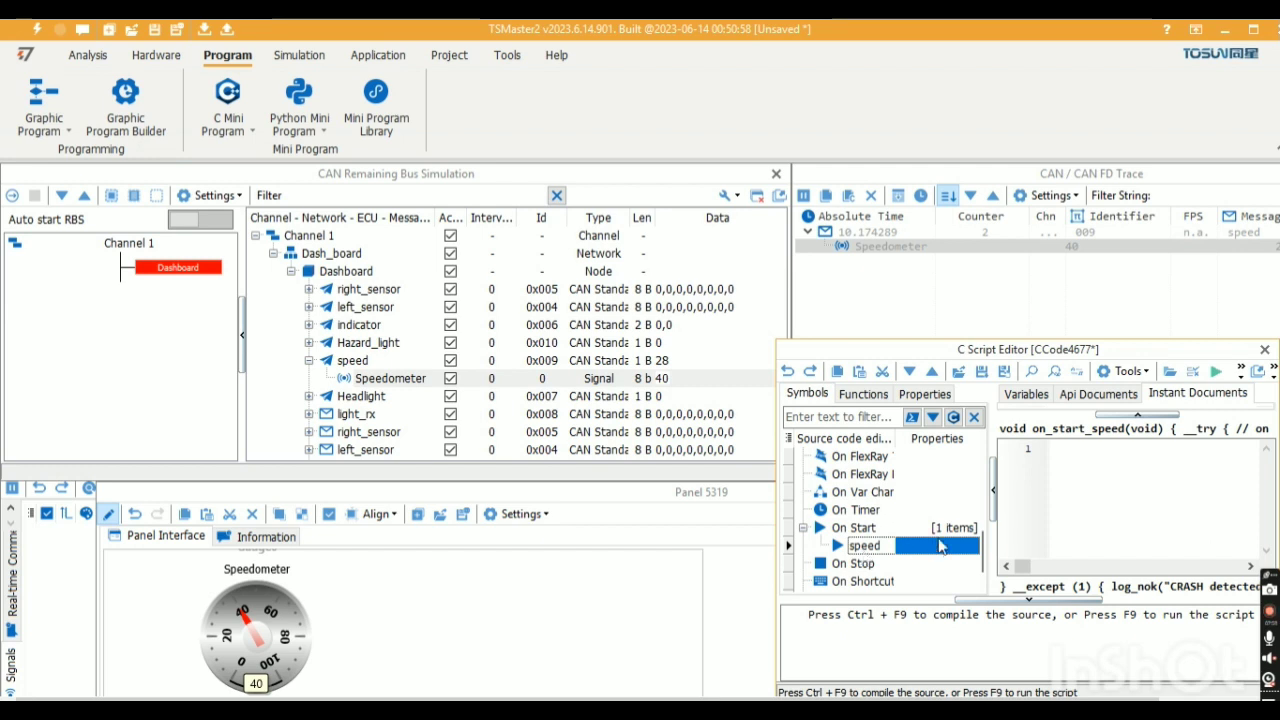
pyautogui.click(1060, 456)
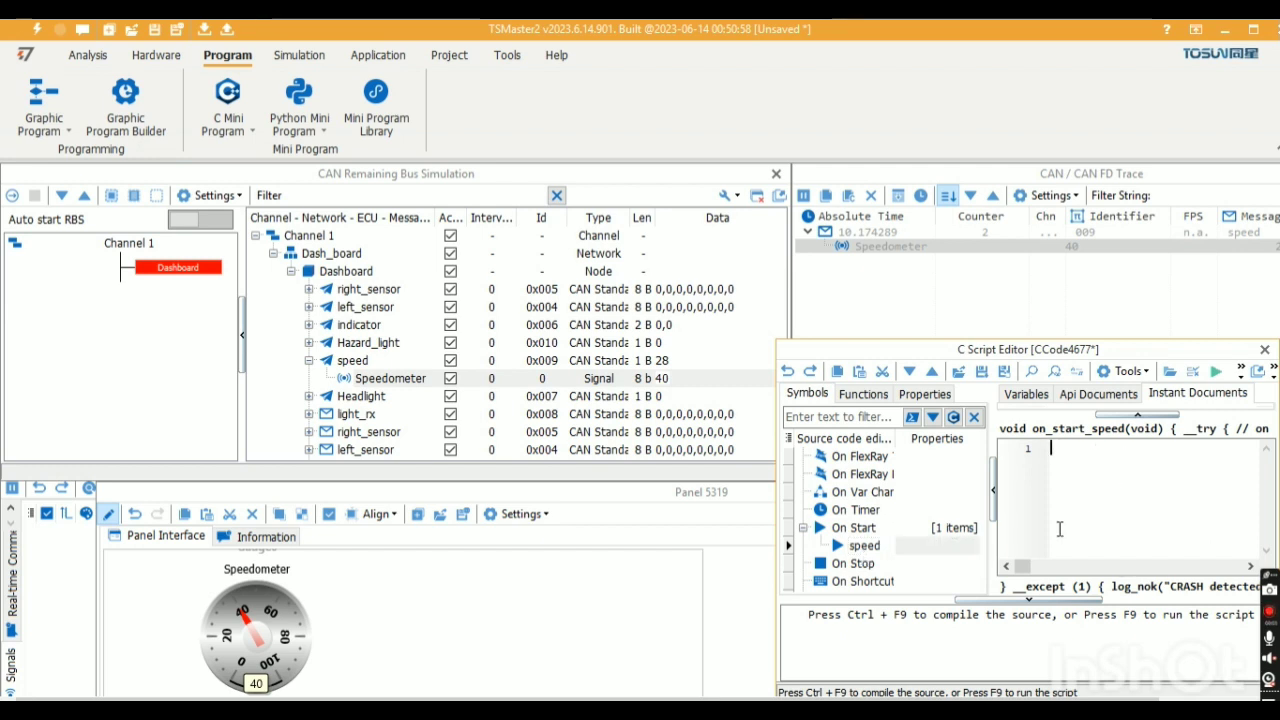
pyautogui.hotkey('ctrl', 'v')
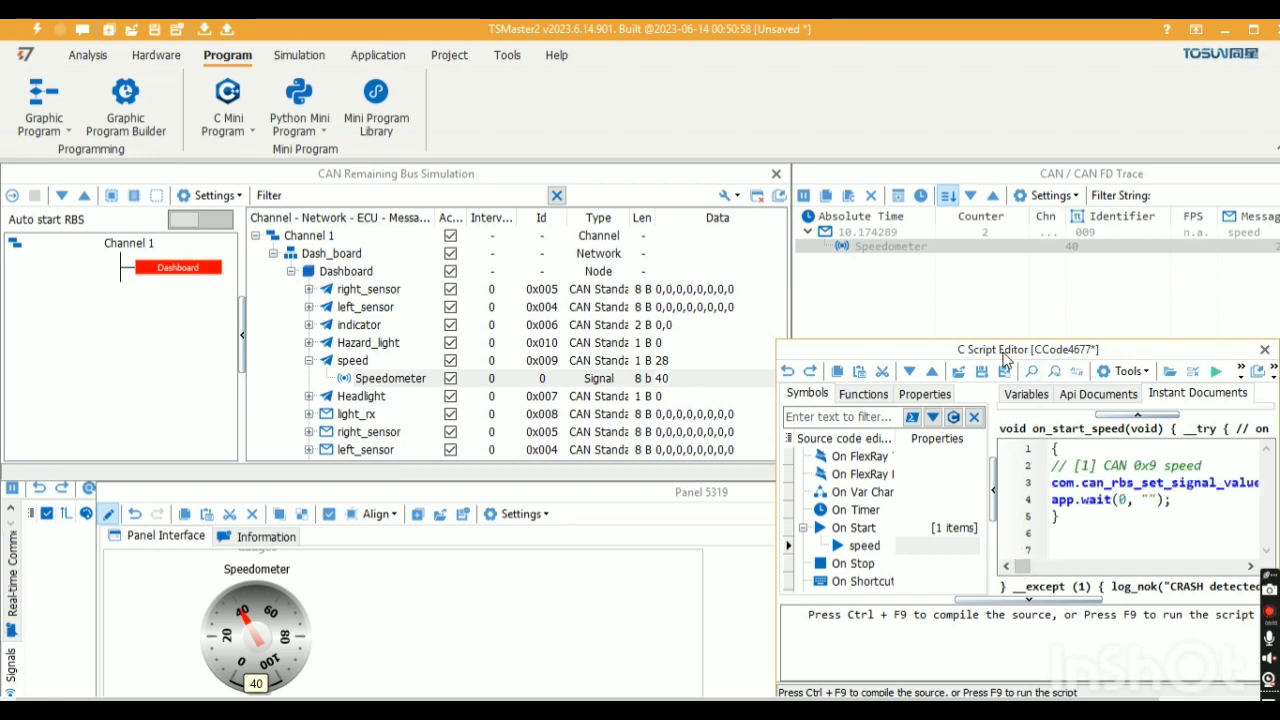
# Step: Widen the script editor, change the handler's Speedometer value from 40 to 20, and compile CCode4677
pyautogui.moveTo(1027, 356); pyautogui.dragTo(849, 356)
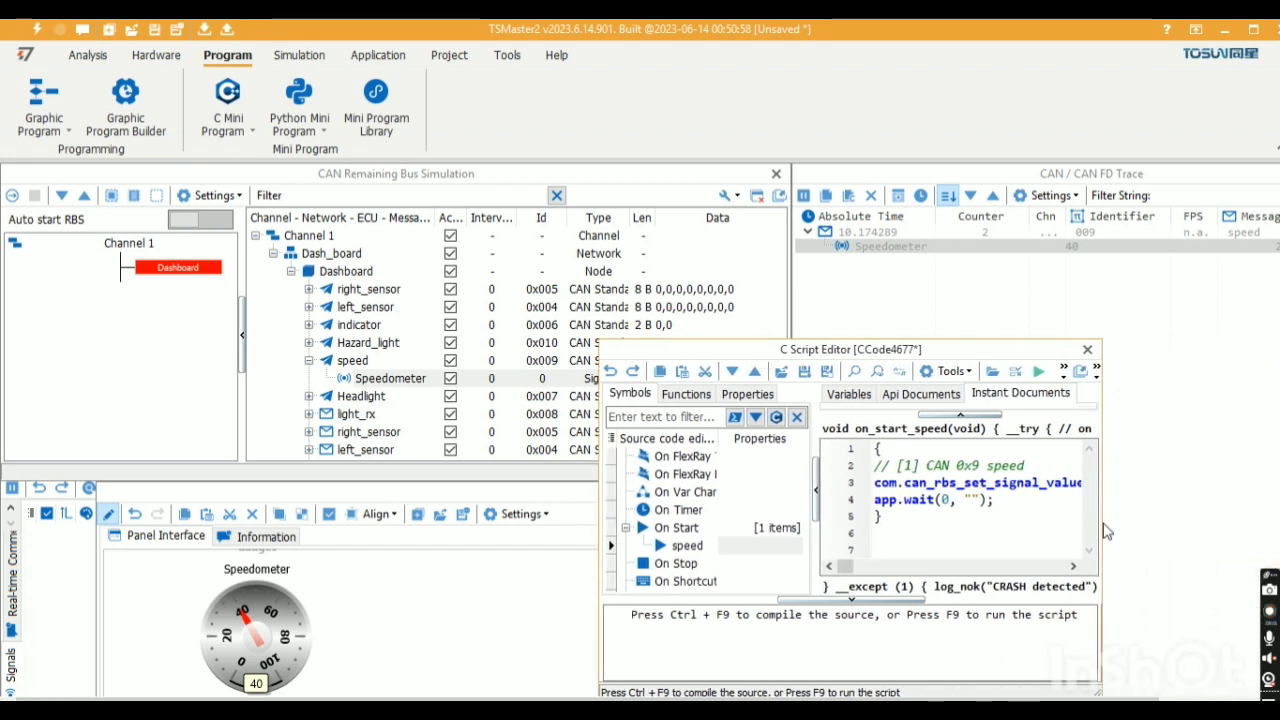
pyautogui.moveTo(1102, 518); pyautogui.dragTo(1231, 522)
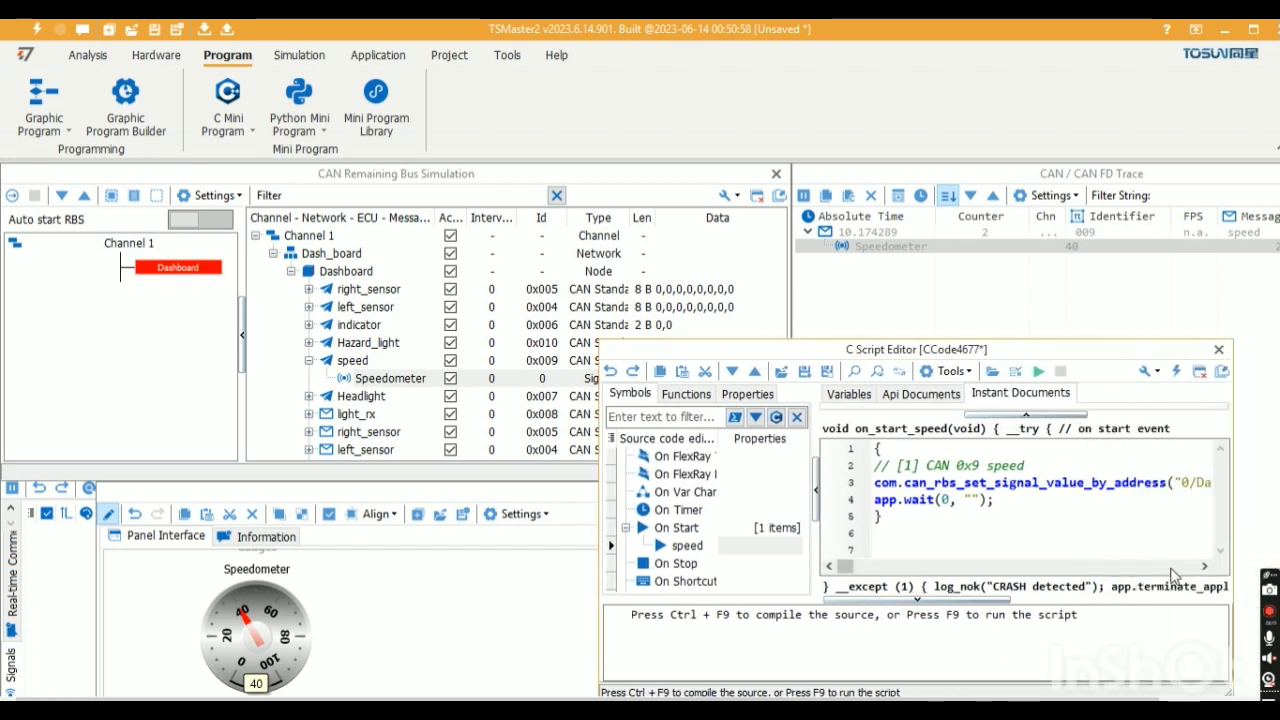
pyautogui.click(1203, 567)
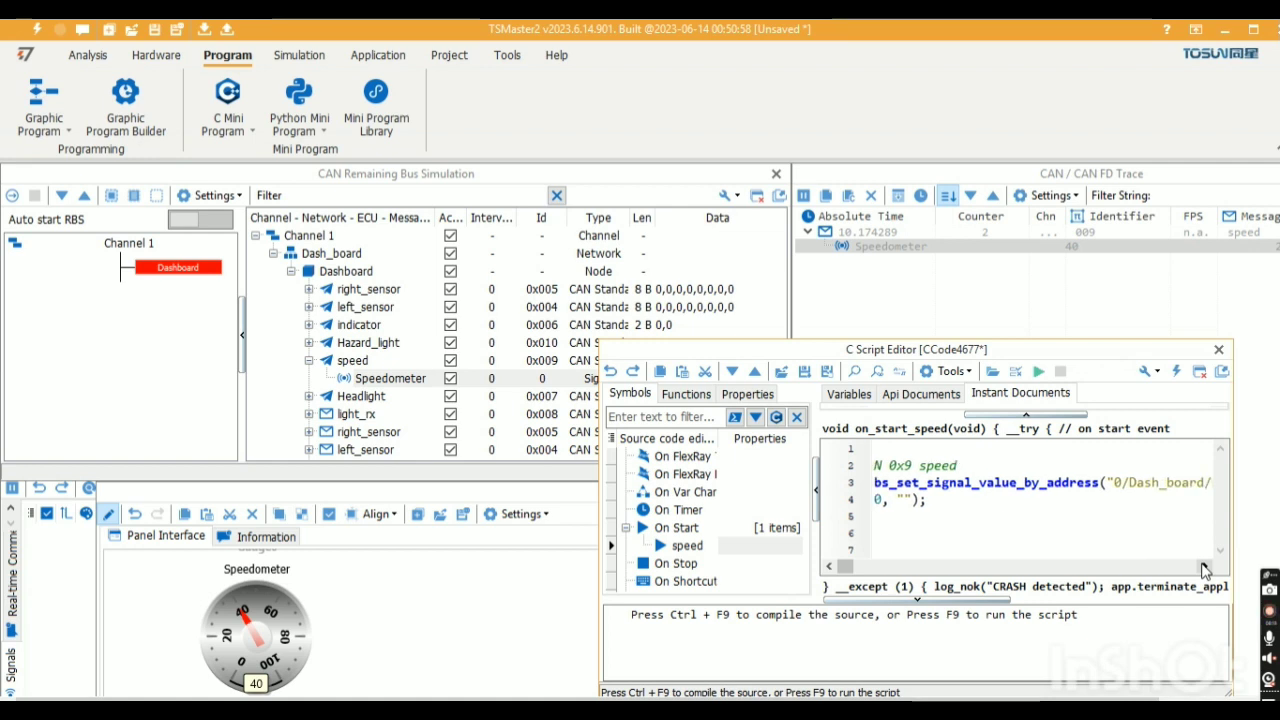
pyautogui.moveTo(1203, 567); pyautogui.dragTo(1176, 570)
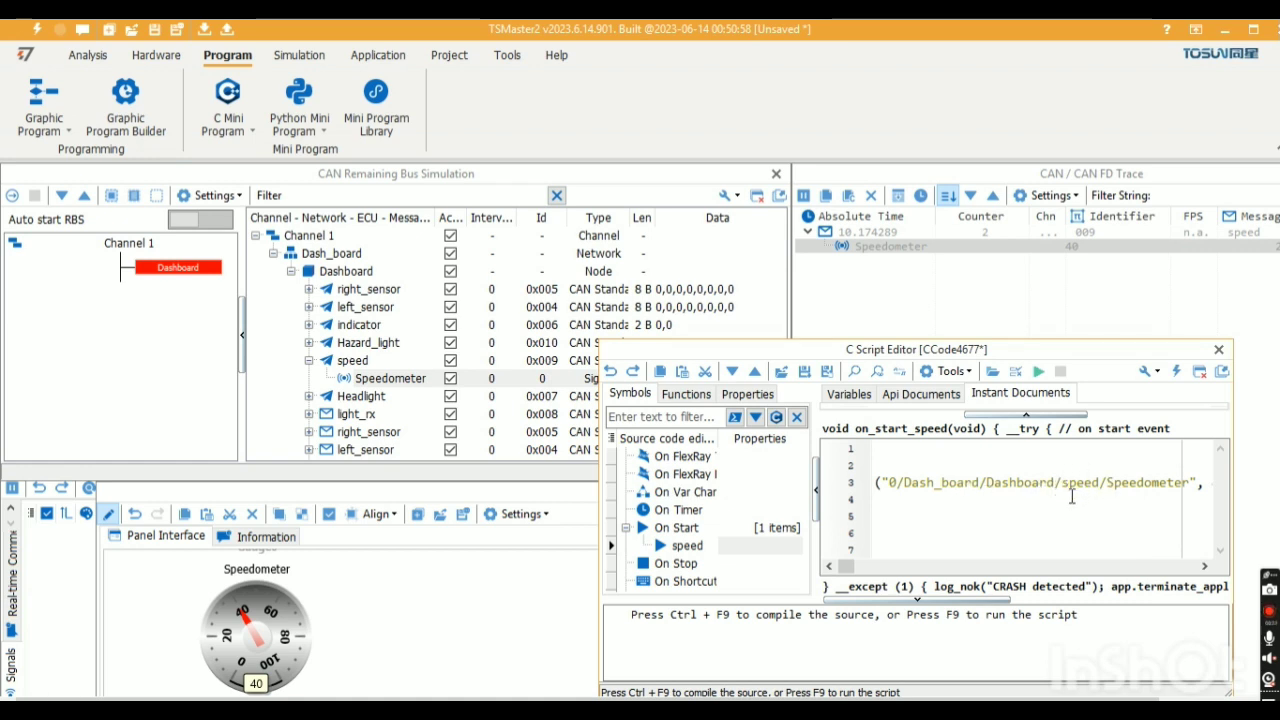
pyautogui.click(1205, 566)
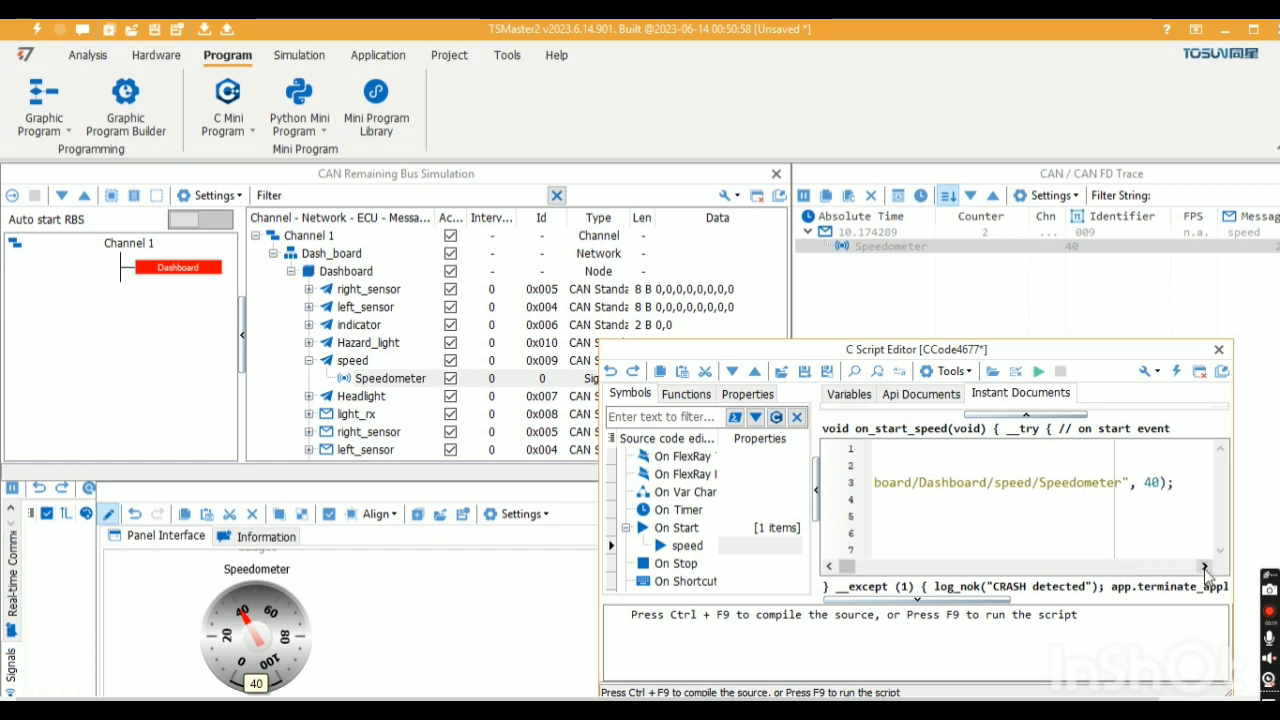
pyautogui.click(1138, 483)
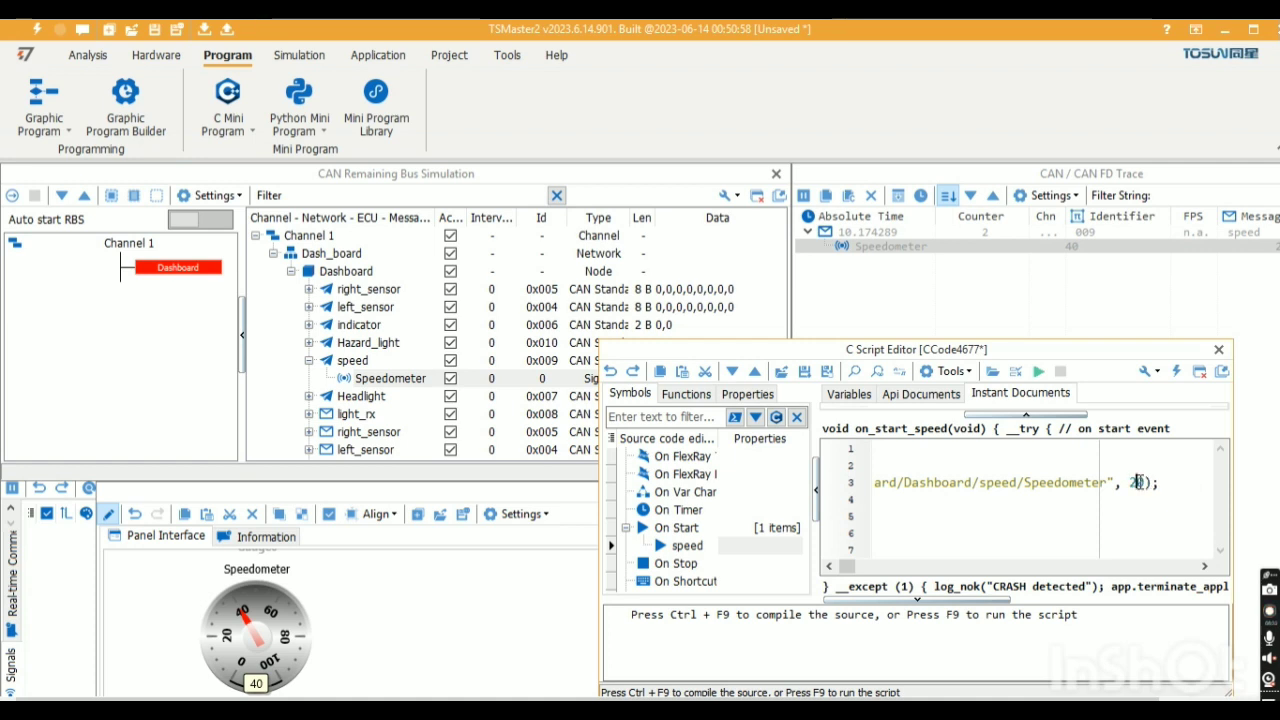
pyautogui.click(1151, 515)
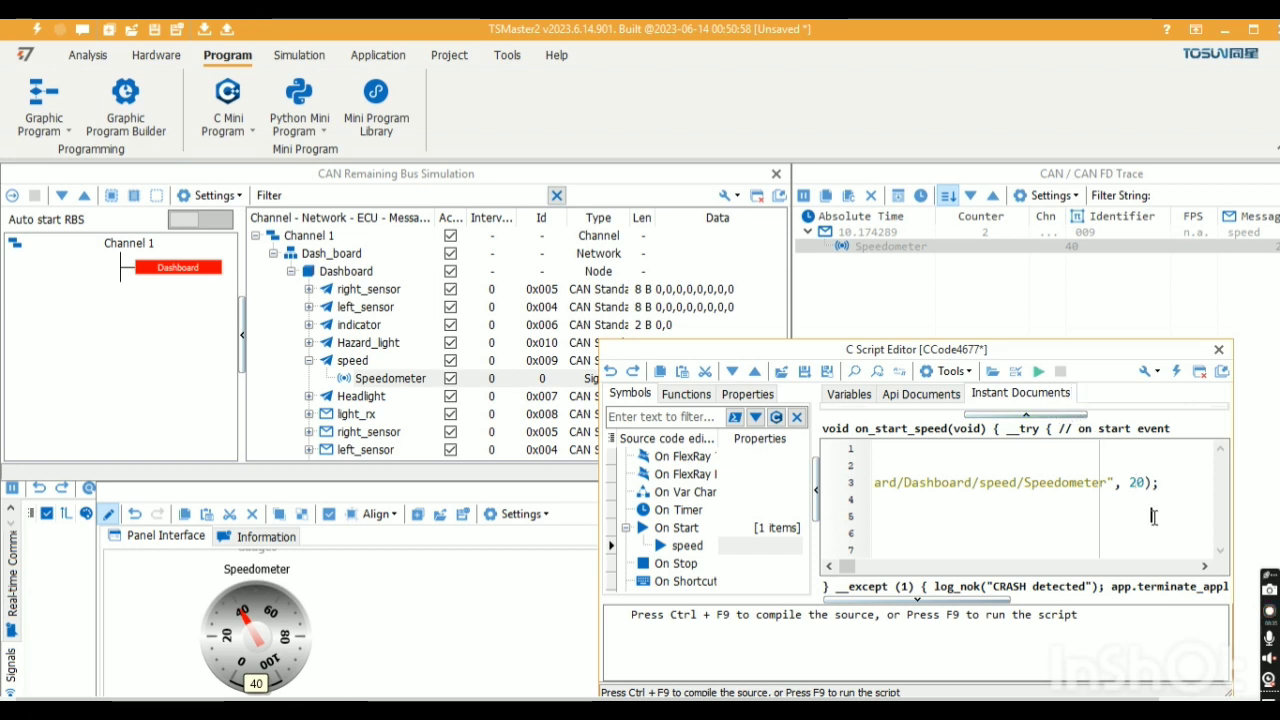
pyautogui.click(1037, 372)
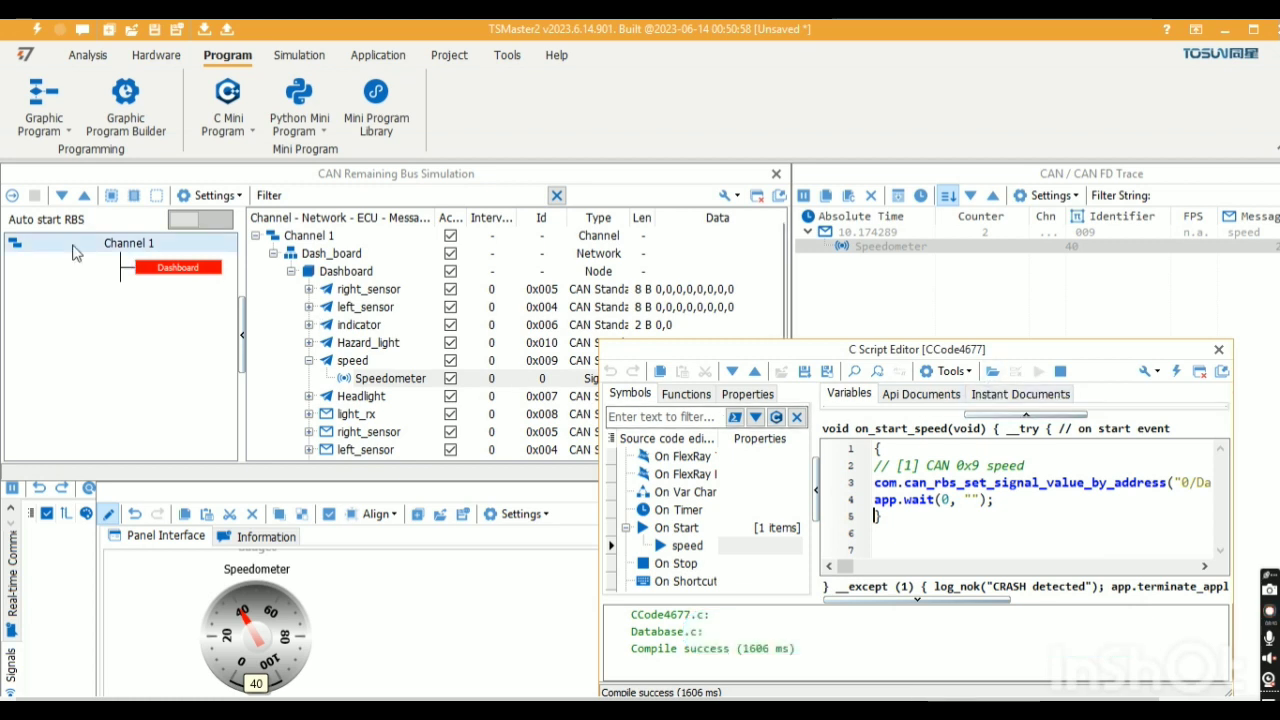
# Step: Connect the application and start the remaining bus simulation
pyautogui.click(37, 29)
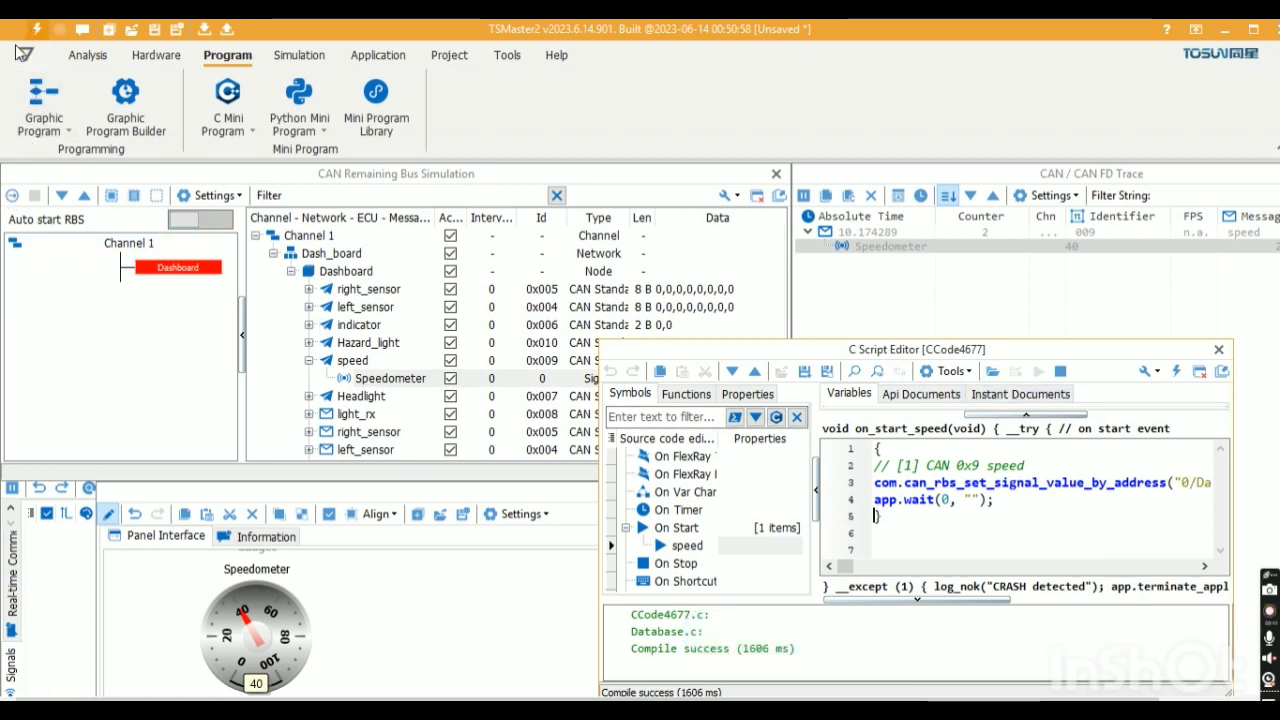
pyautogui.click(12, 195)
pyautogui.click(18, 201)
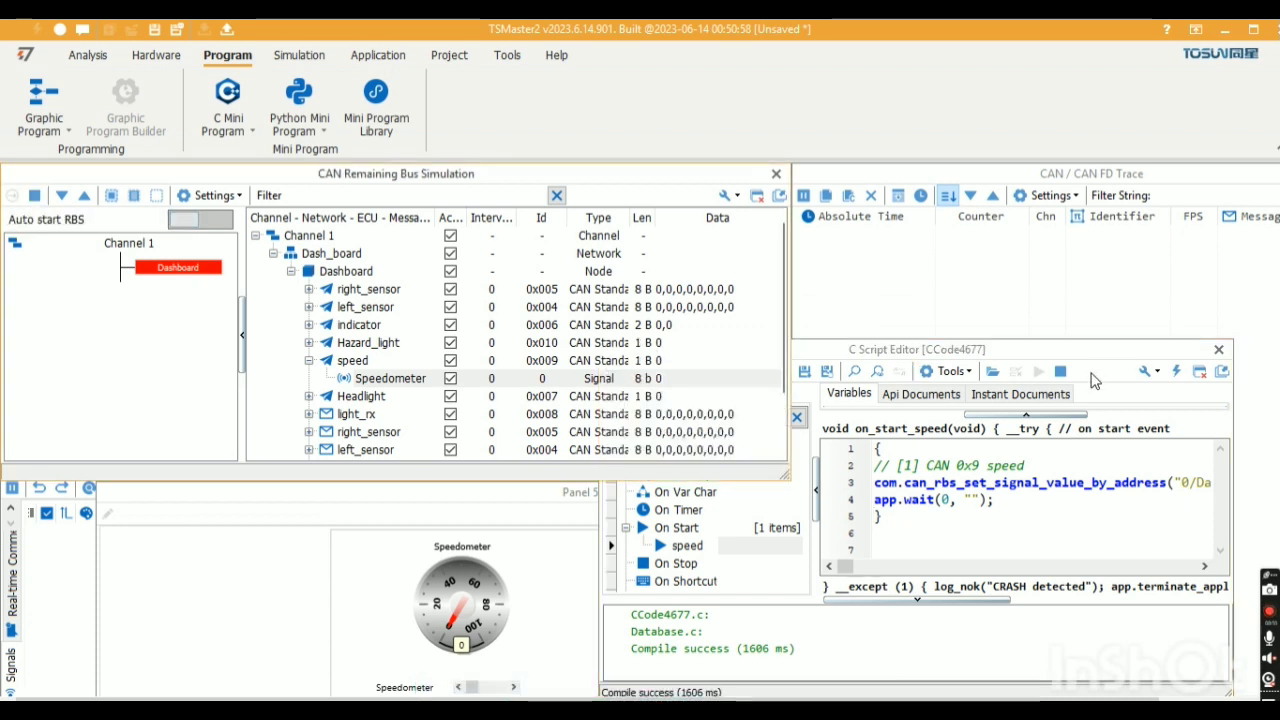
# Step: Rerun the mini program, confirm Speedometer 20 in the trace, then stop the script
pyautogui.click(1060, 372)
pyautogui.click(1042, 372)
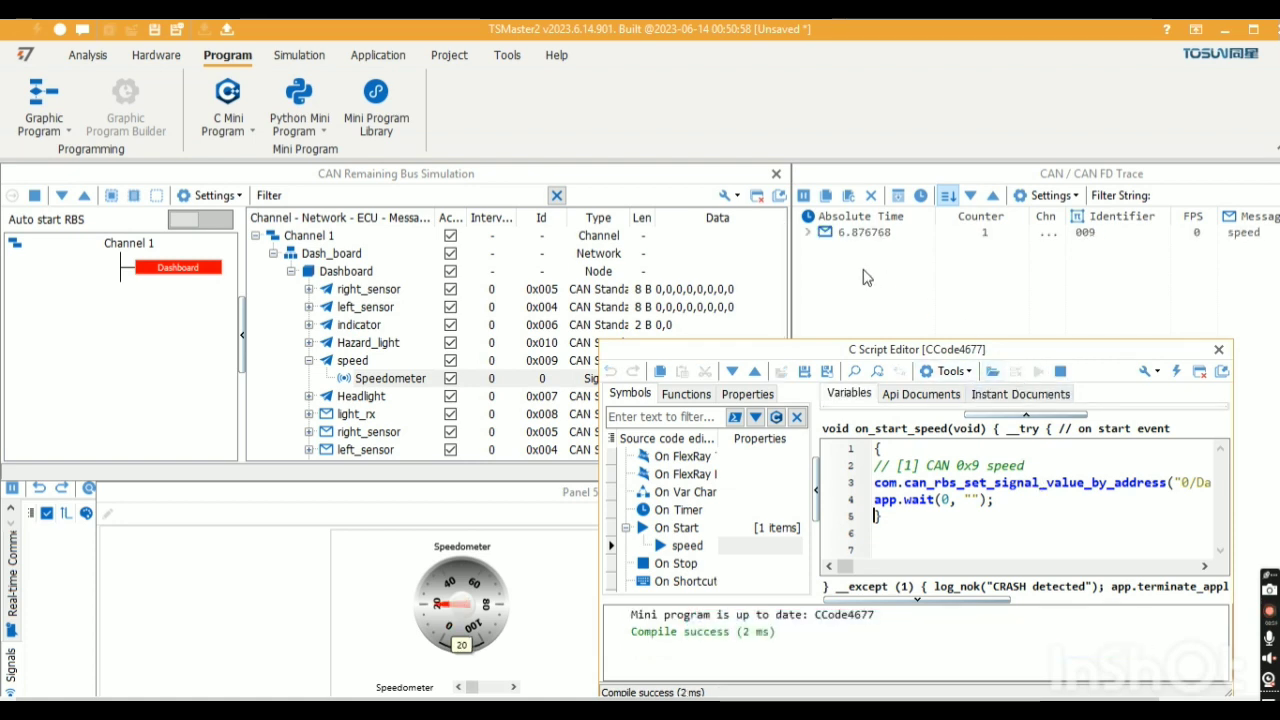
pyautogui.click(809, 233)
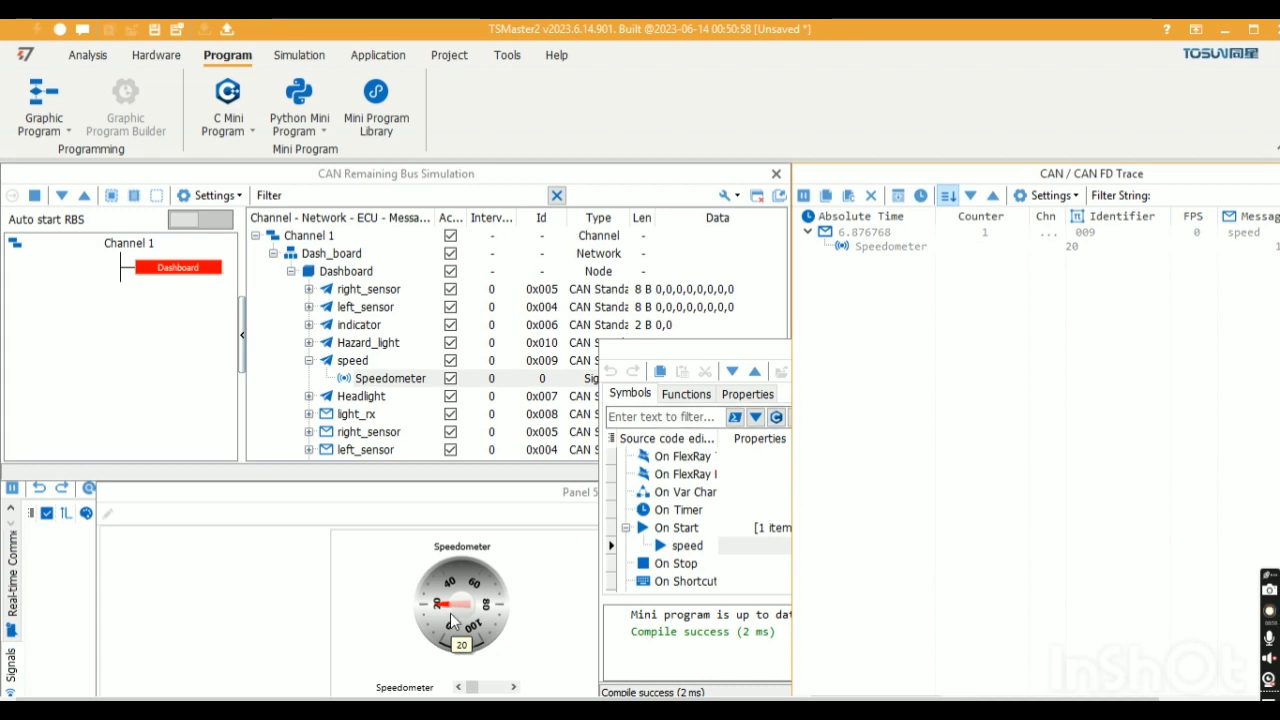
pyautogui.click(716, 535)
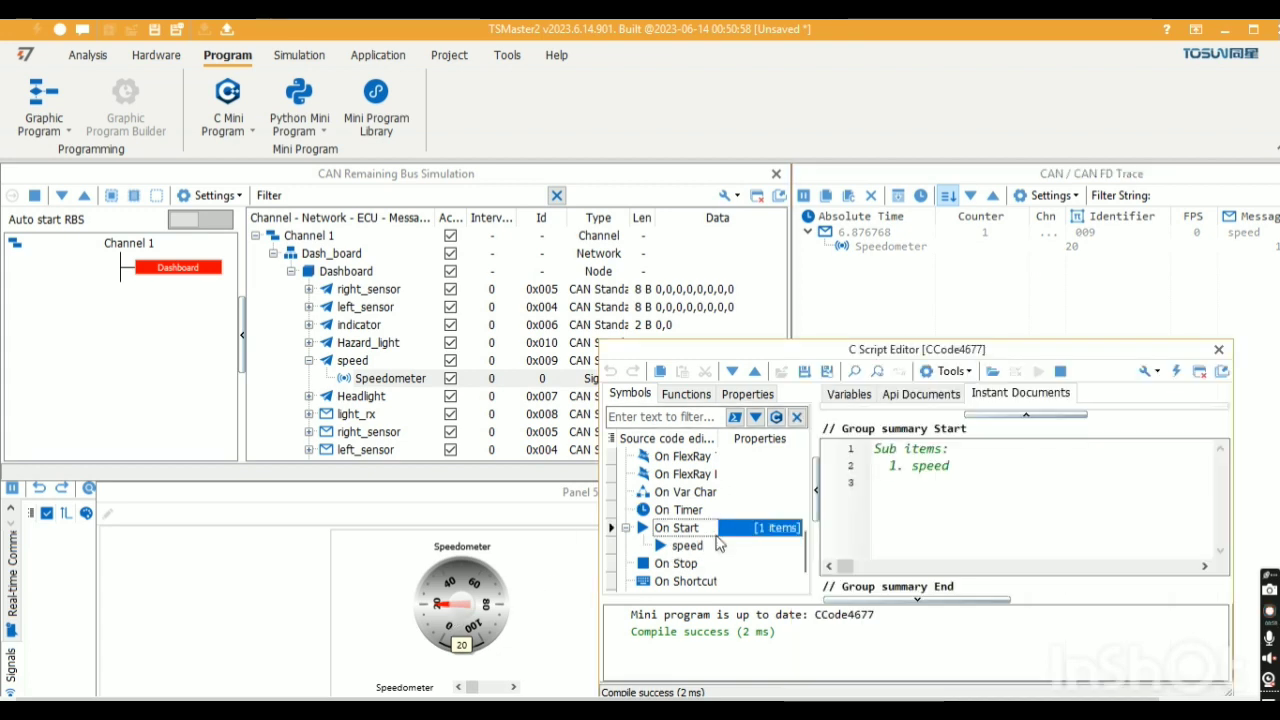
pyautogui.click(1061, 372)
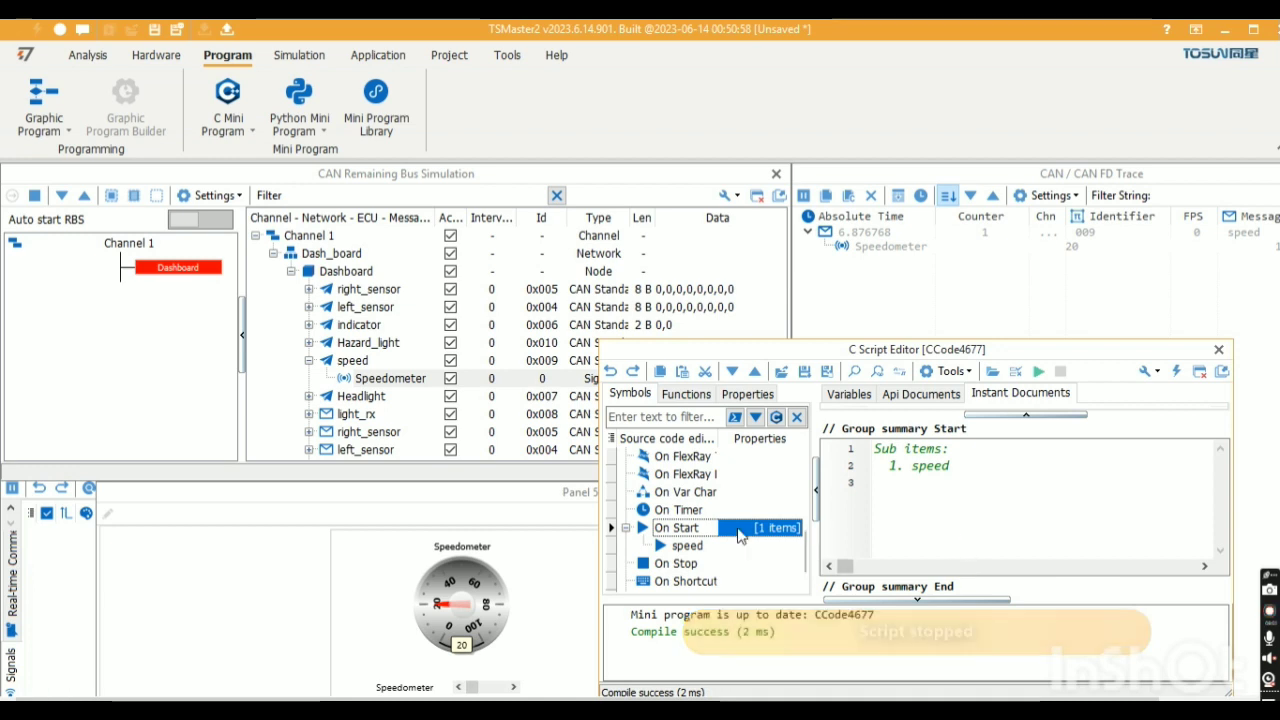
pyautogui.click(716, 548)
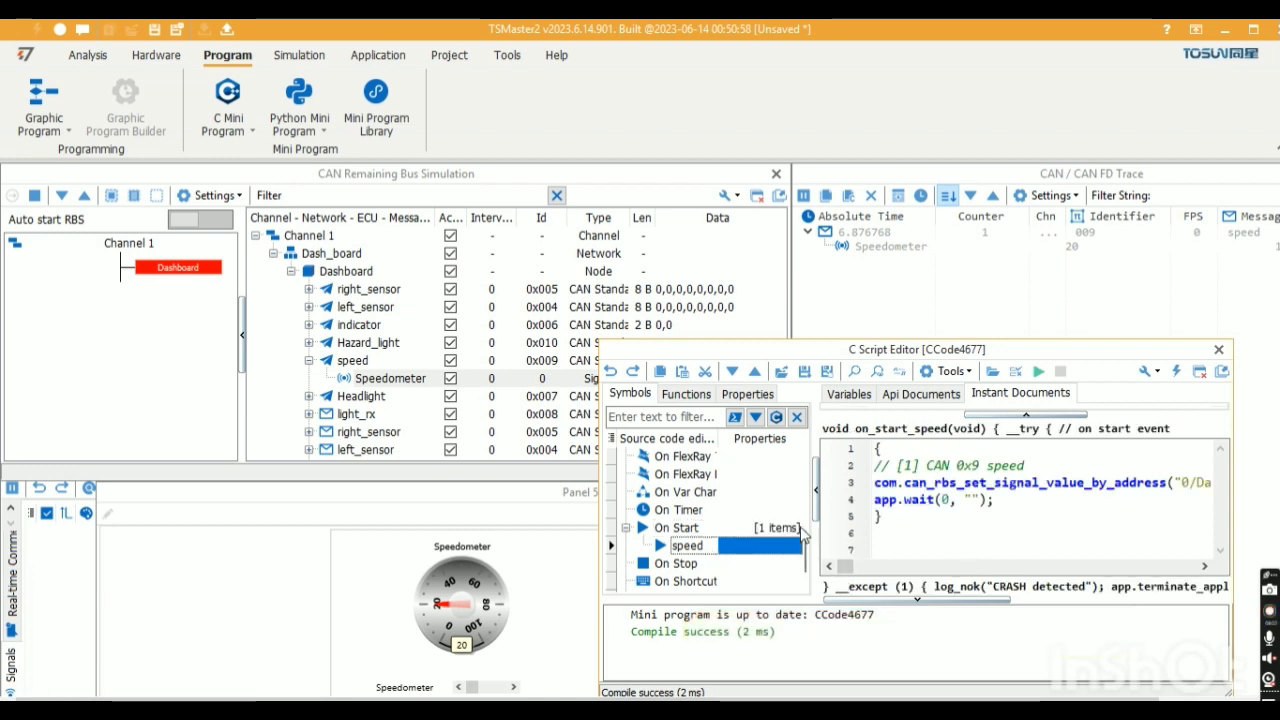
# Step: Edit the speed handler's Speedometer value from 20 to 60 and compile the mini program
pyautogui.click(1206, 566)
pyautogui.moveTo(1206, 566); pyautogui.dragTo(1206, 566)
pyautogui.moveTo(1150, 467); pyautogui.dragTo(1152, 482)
pyautogui.click(1157, 481)
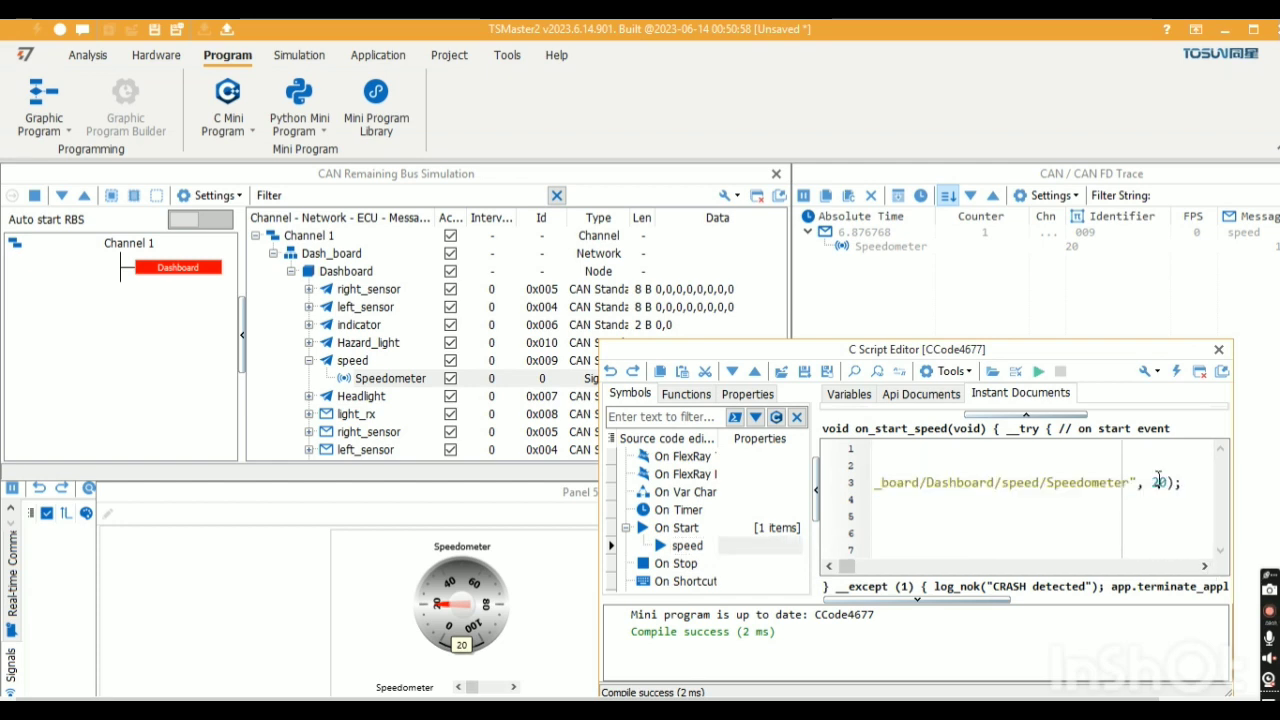
pyautogui.press('BackSpace')
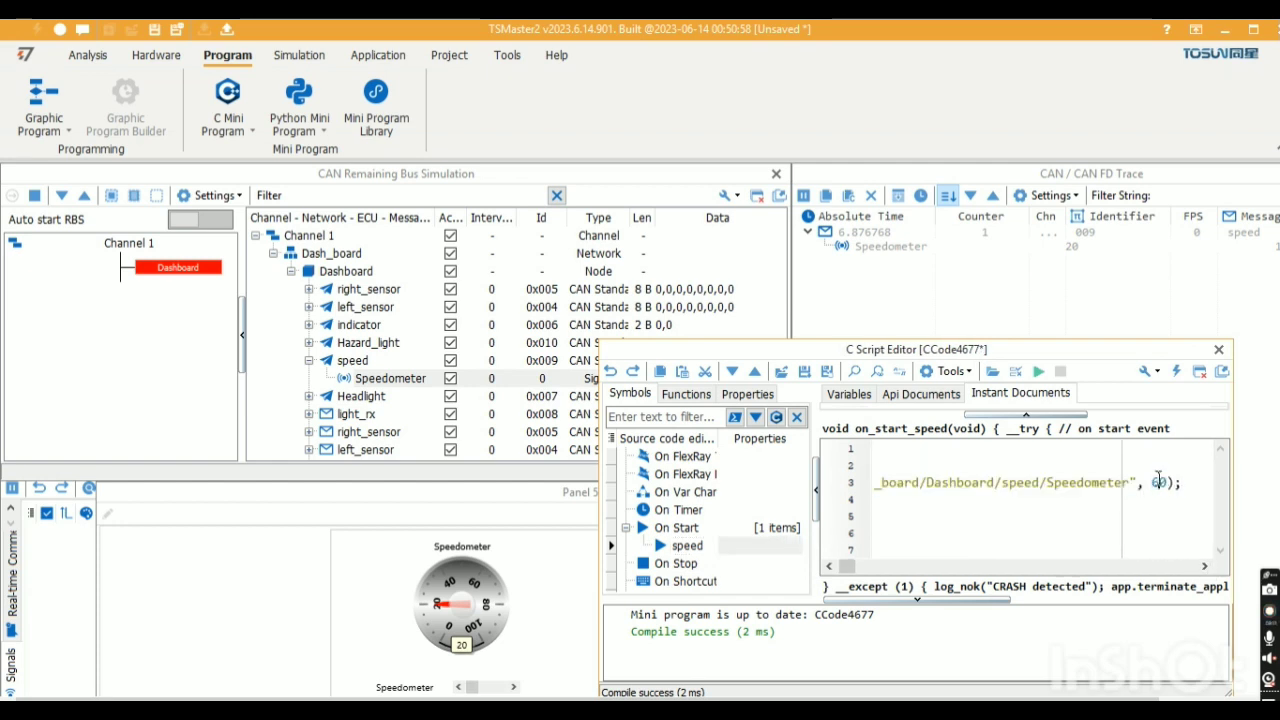
pyautogui.press('Return')
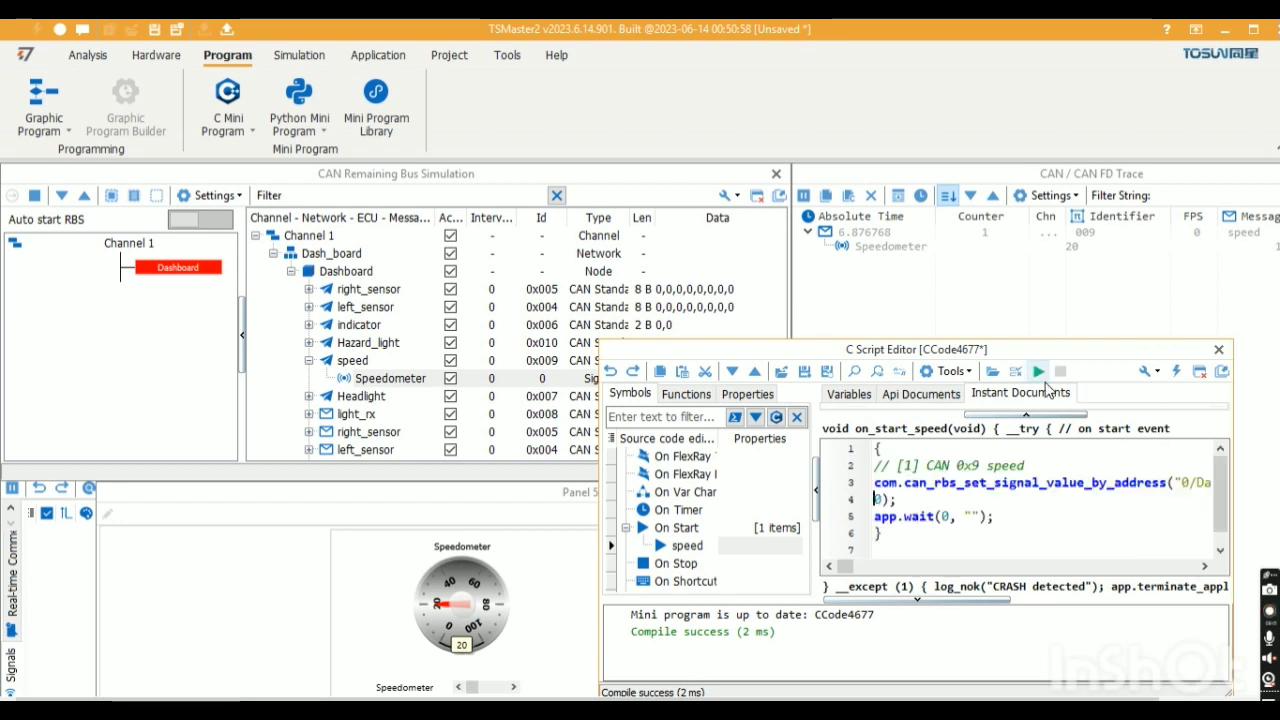
pyautogui.press('BackSpace')
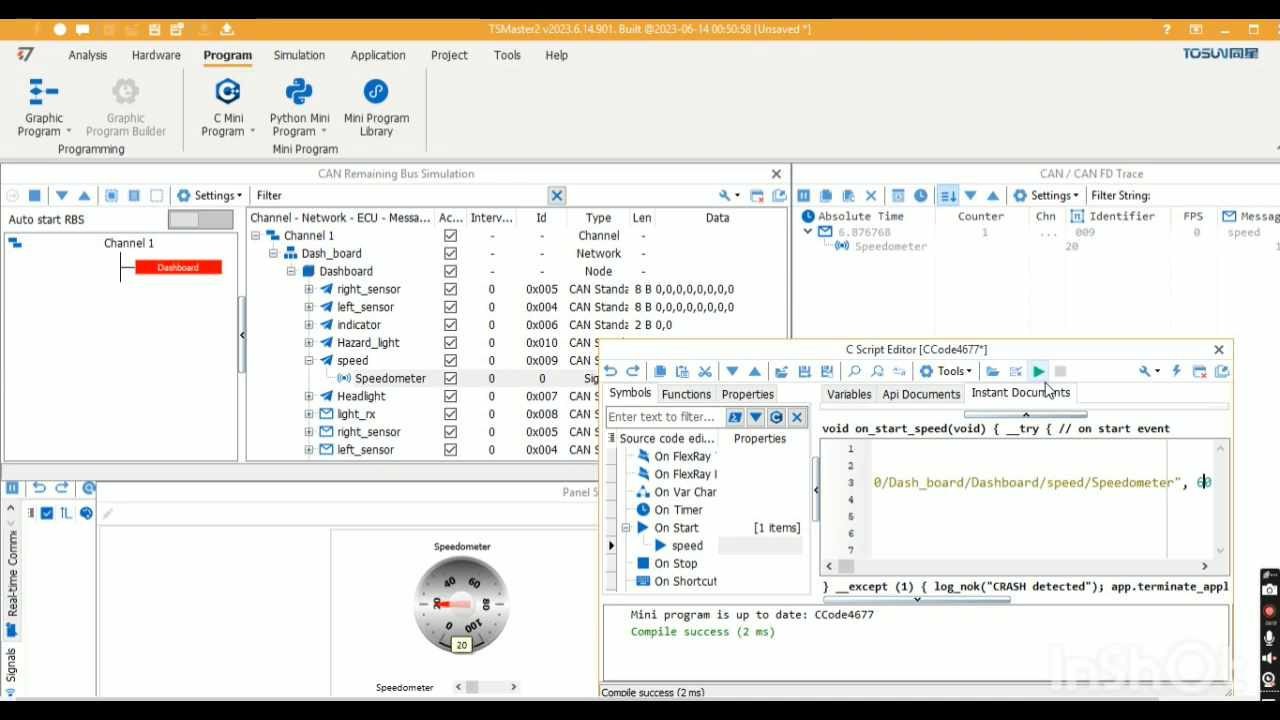
pyautogui.click(1042, 375)
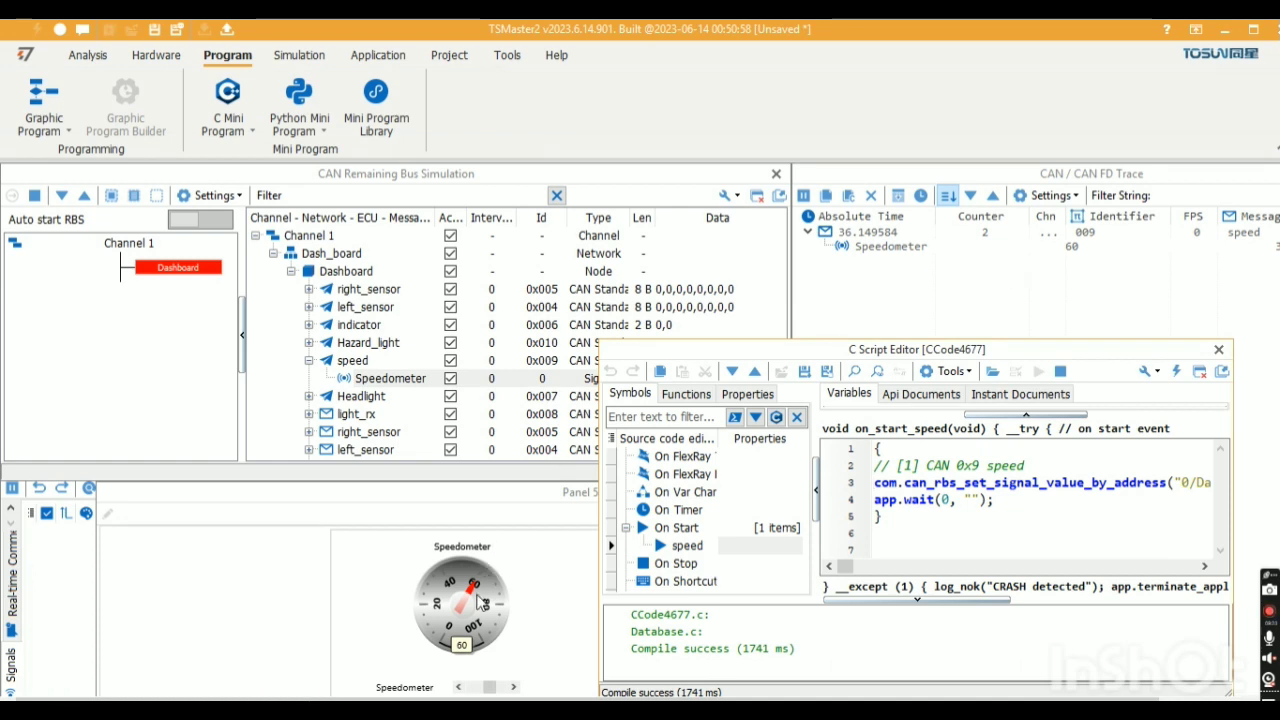
# Step: Raise the Speedometer panel and move the C Script Editor aside to reveal the simulation list
pyautogui.moveTo(437, 505); pyautogui.dragTo(433, 479)
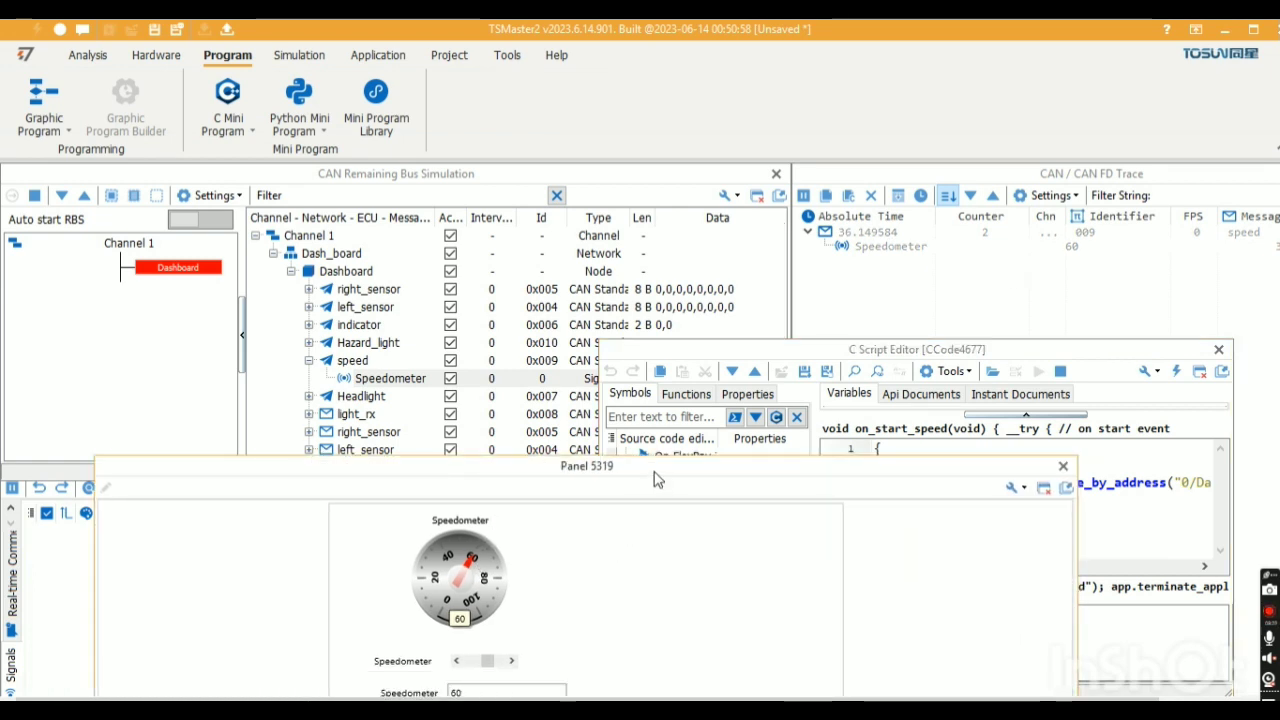
pyautogui.moveTo(654, 474); pyautogui.dragTo(654, 432)
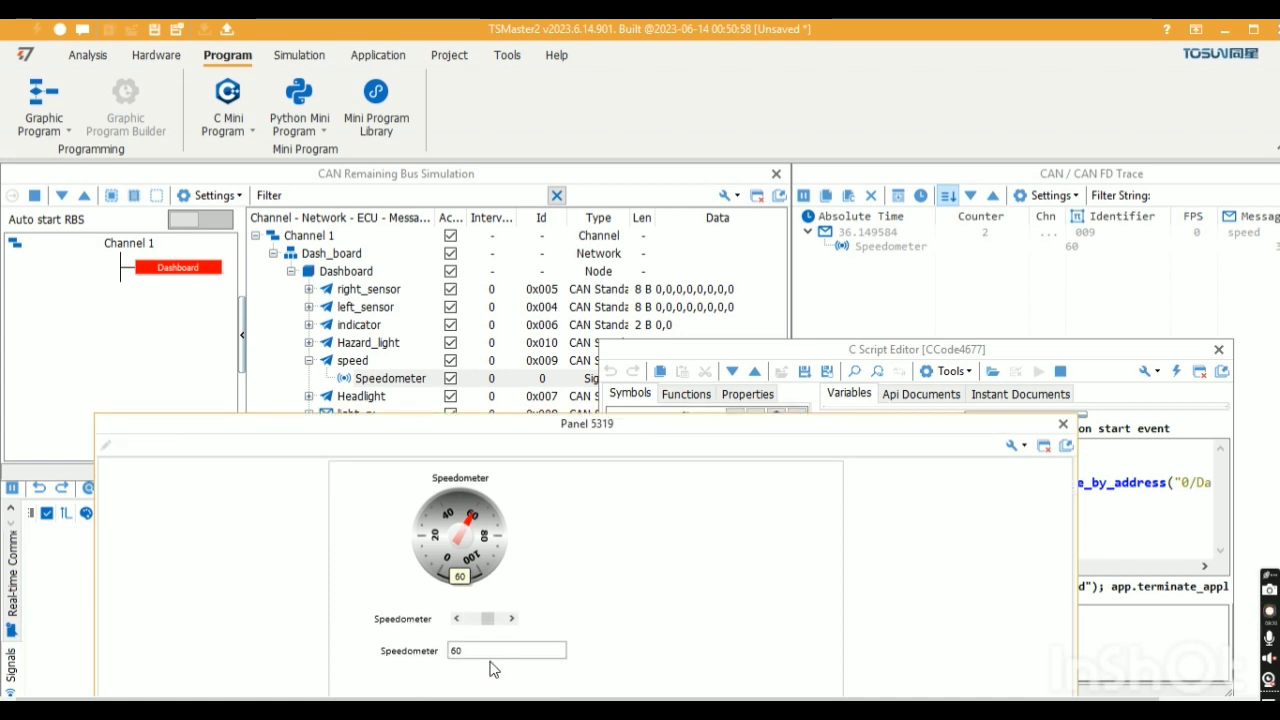
pyautogui.click(1215, 654)
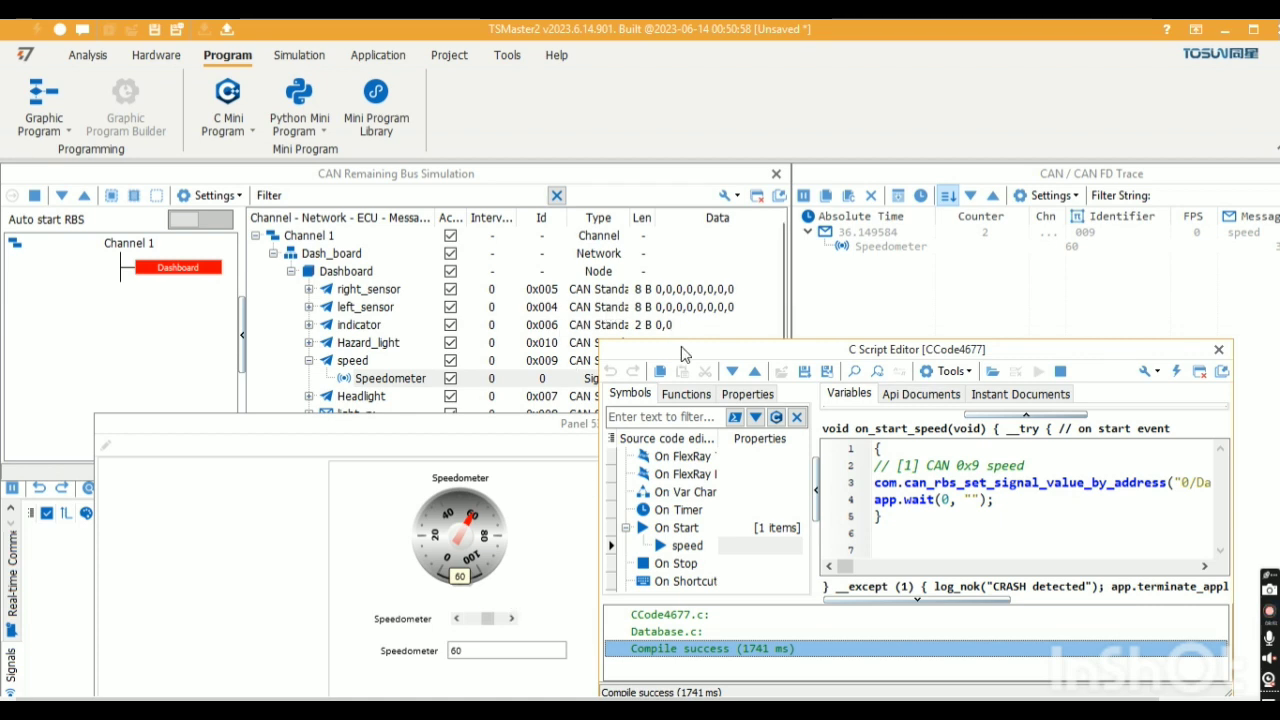
pyautogui.moveTo(682, 354); pyautogui.dragTo(855, 497)
# Step: Open and close the Edit RC Limits dialog for the Speedometer signal
pyautogui.click(601, 385)
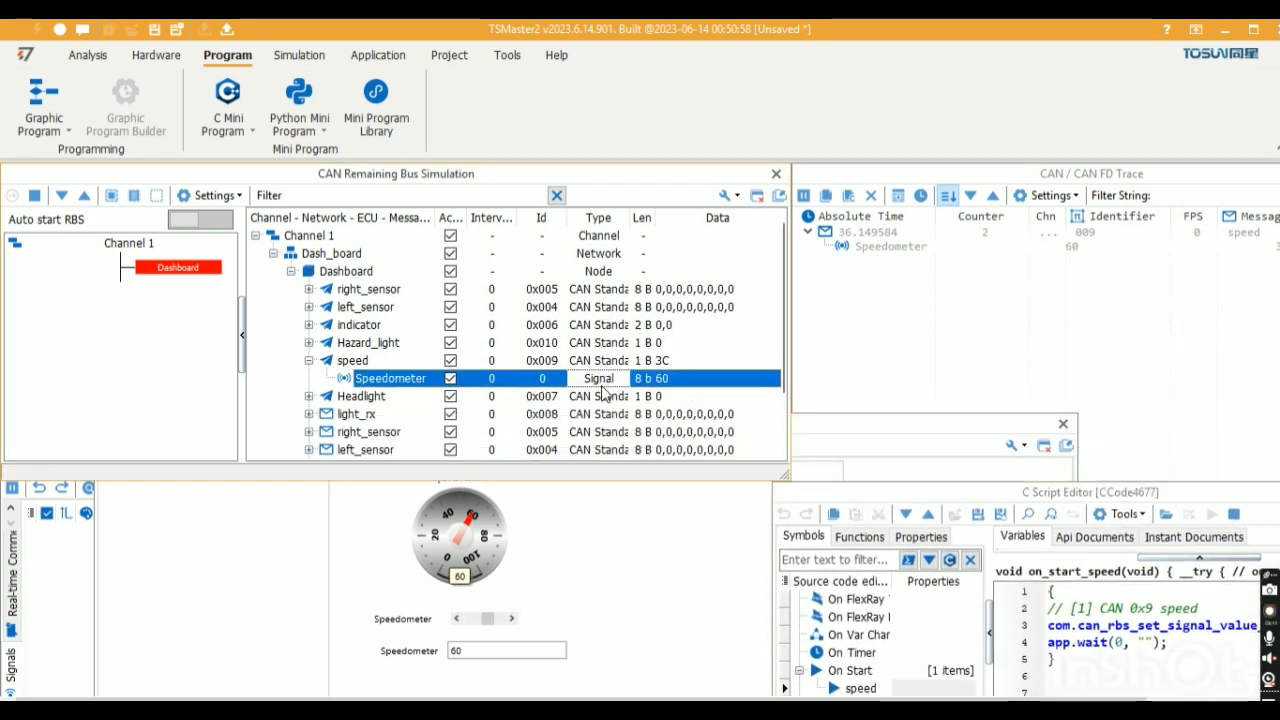
pyautogui.rightClick(602, 388)
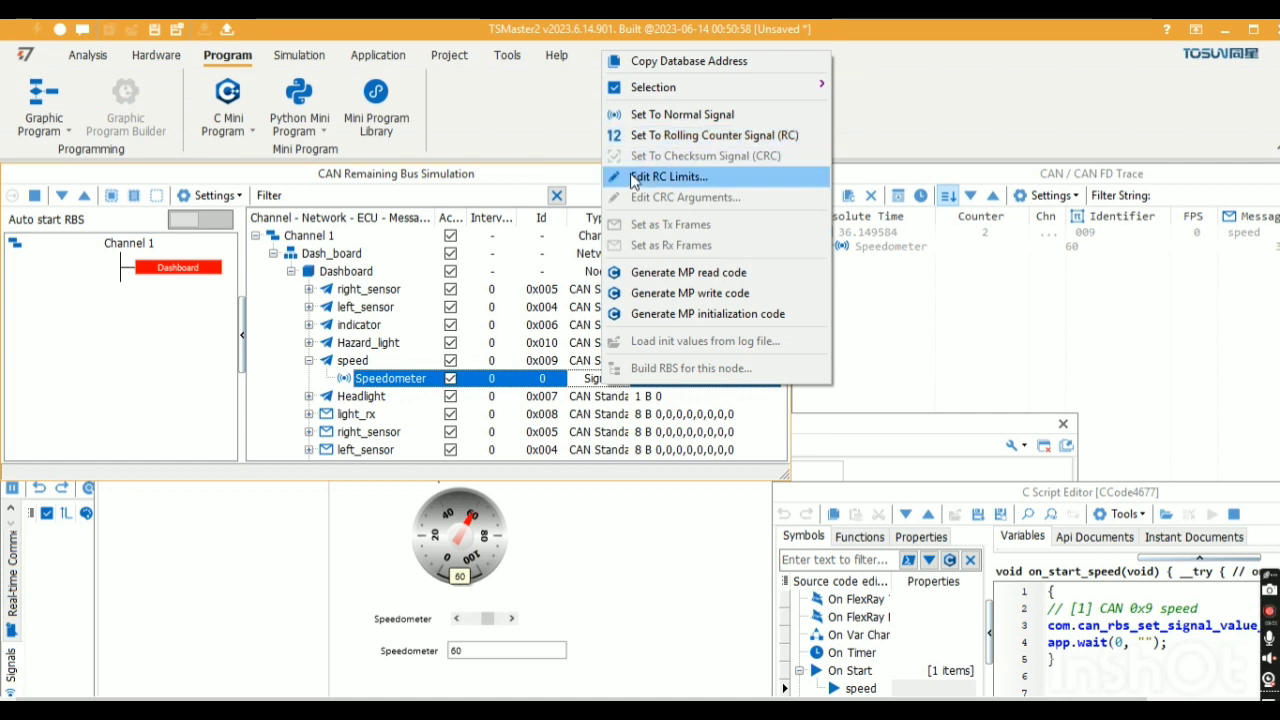
pyautogui.click(668, 176)
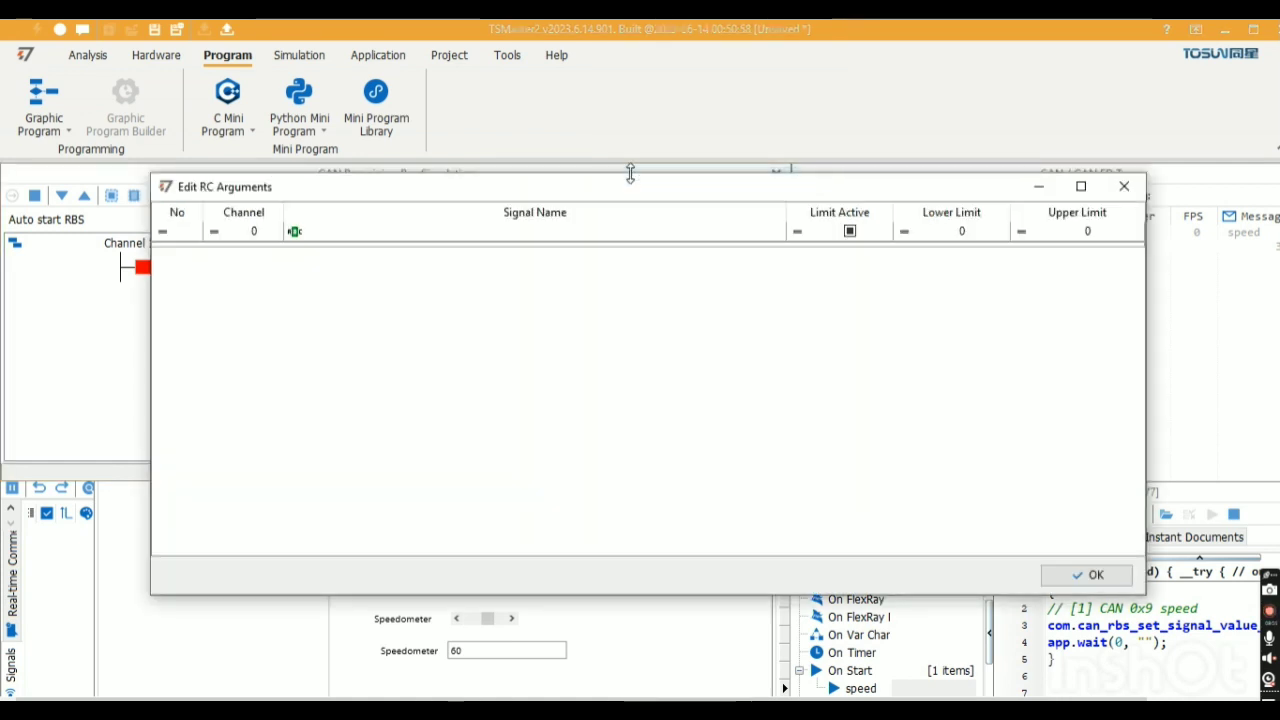
pyautogui.click(1124, 186)
# Step: Expand the Headlight message and inspect its signal's options without changing anything
pyautogui.scroll(-1, 628, 389)
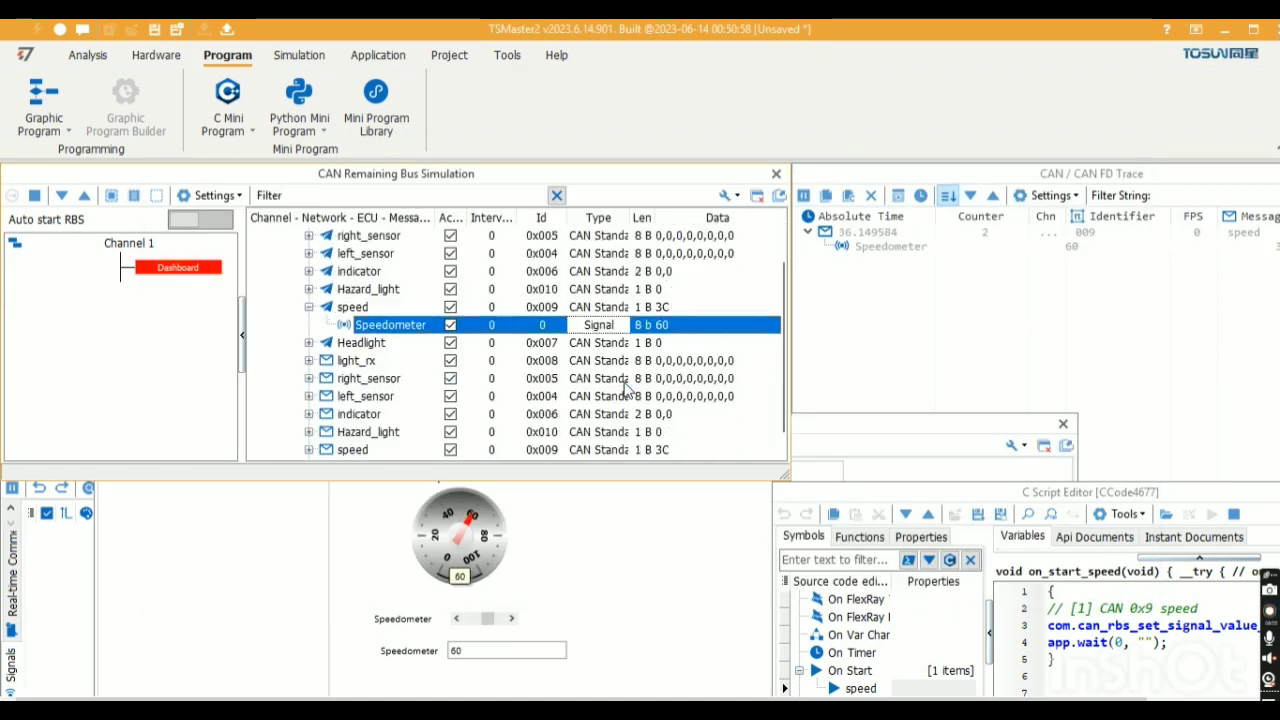
pyautogui.click(309, 342)
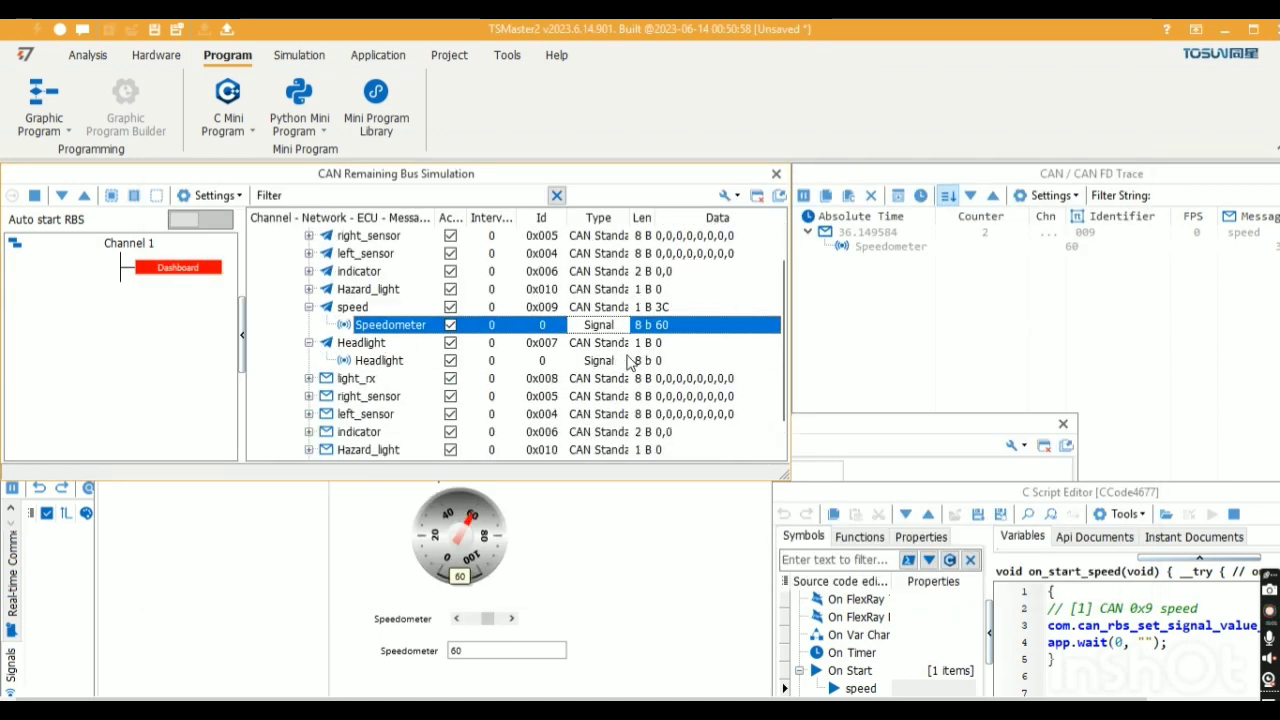
pyautogui.click(596, 362)
pyautogui.rightClick(598, 364)
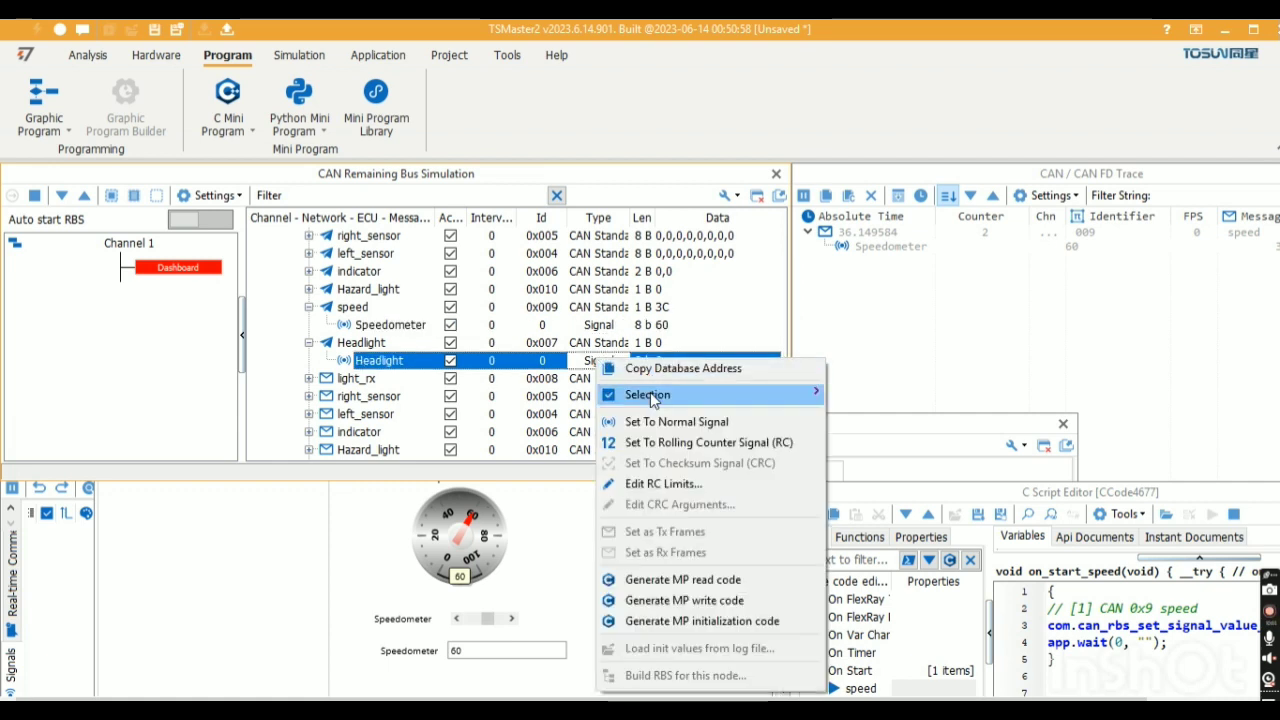
pyautogui.click(30, 197)
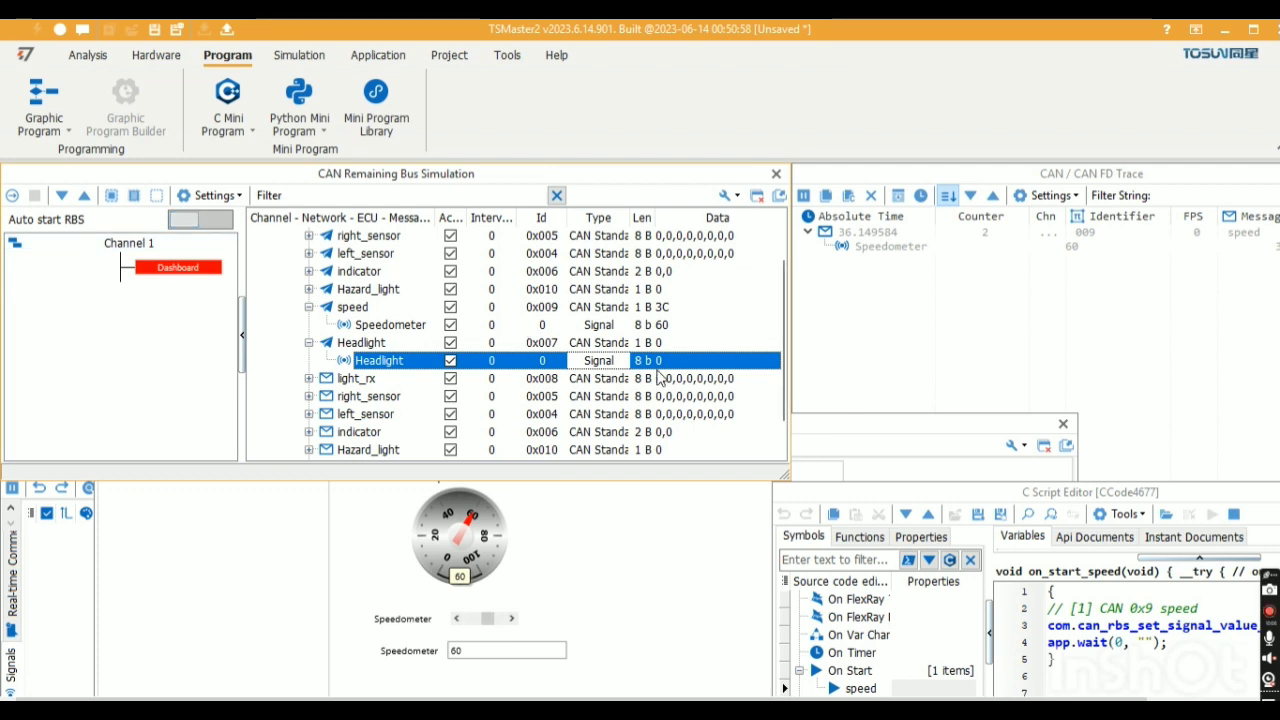
pyautogui.rightClick(625, 365)
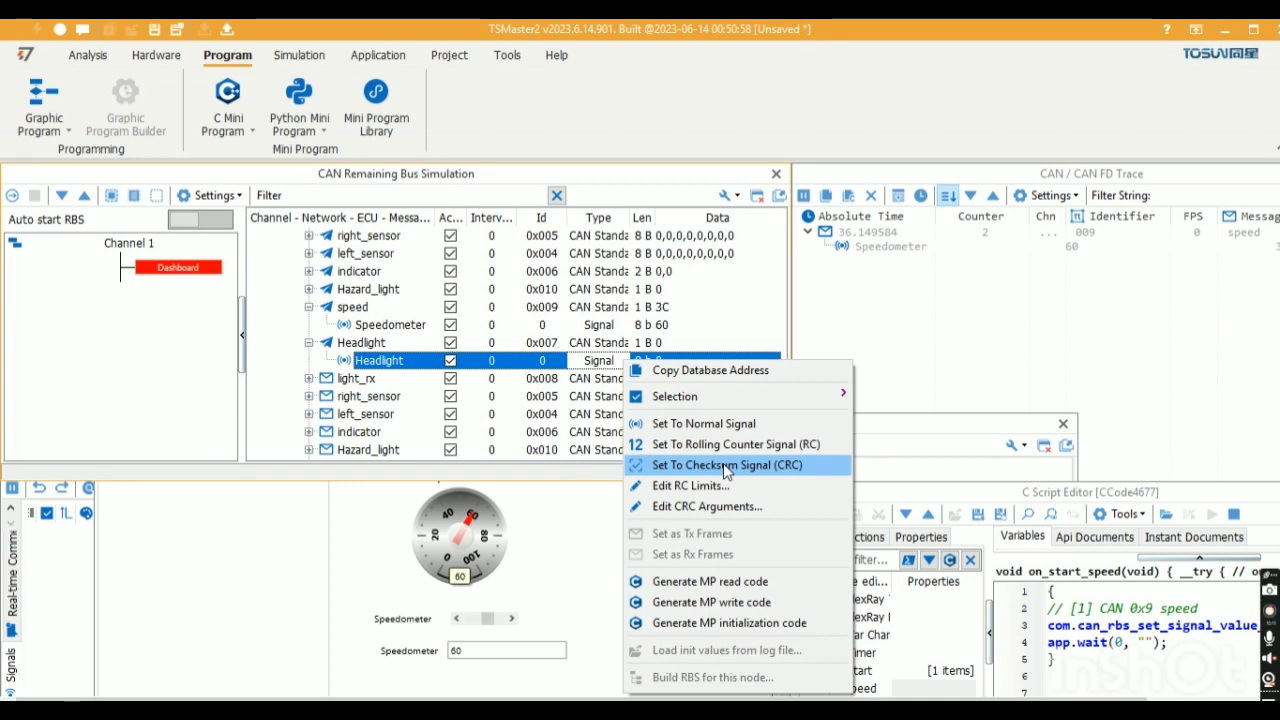
pyautogui.click(948, 358)
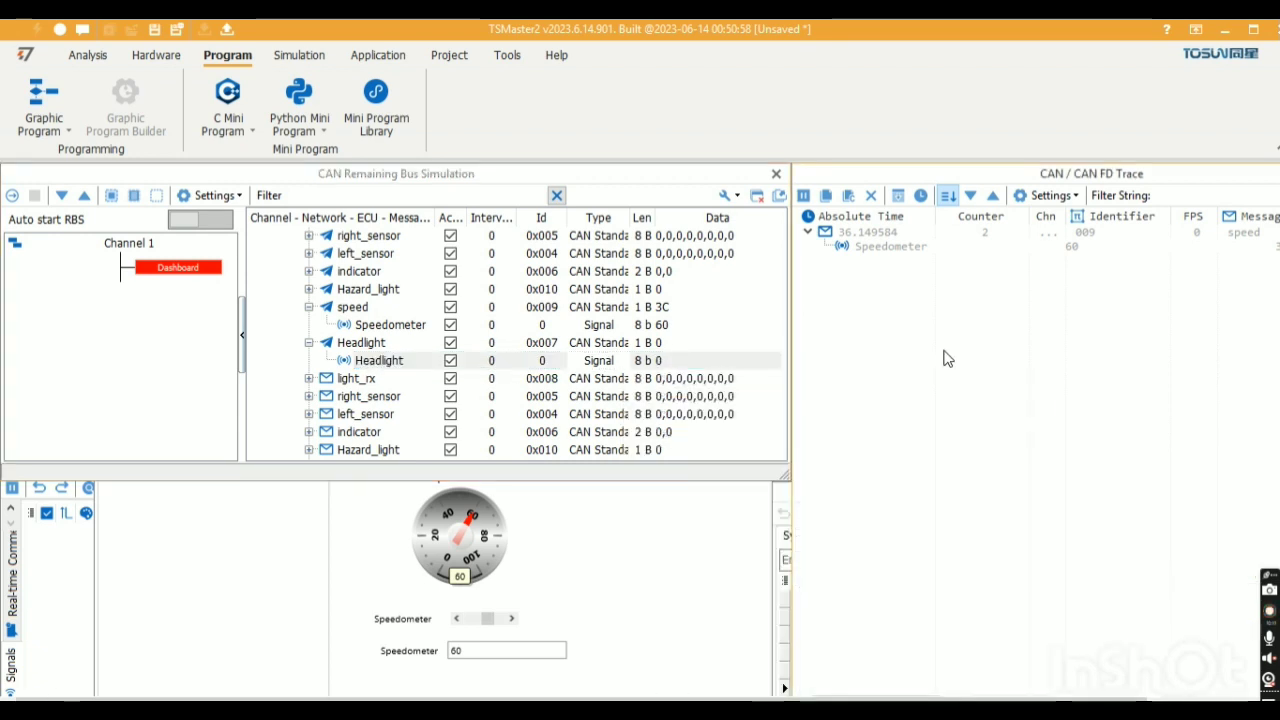
# Step: Browse RBS Settings, toggle Auto start RBS, and bring up the Selected Network submenu
pyautogui.click(212, 195)
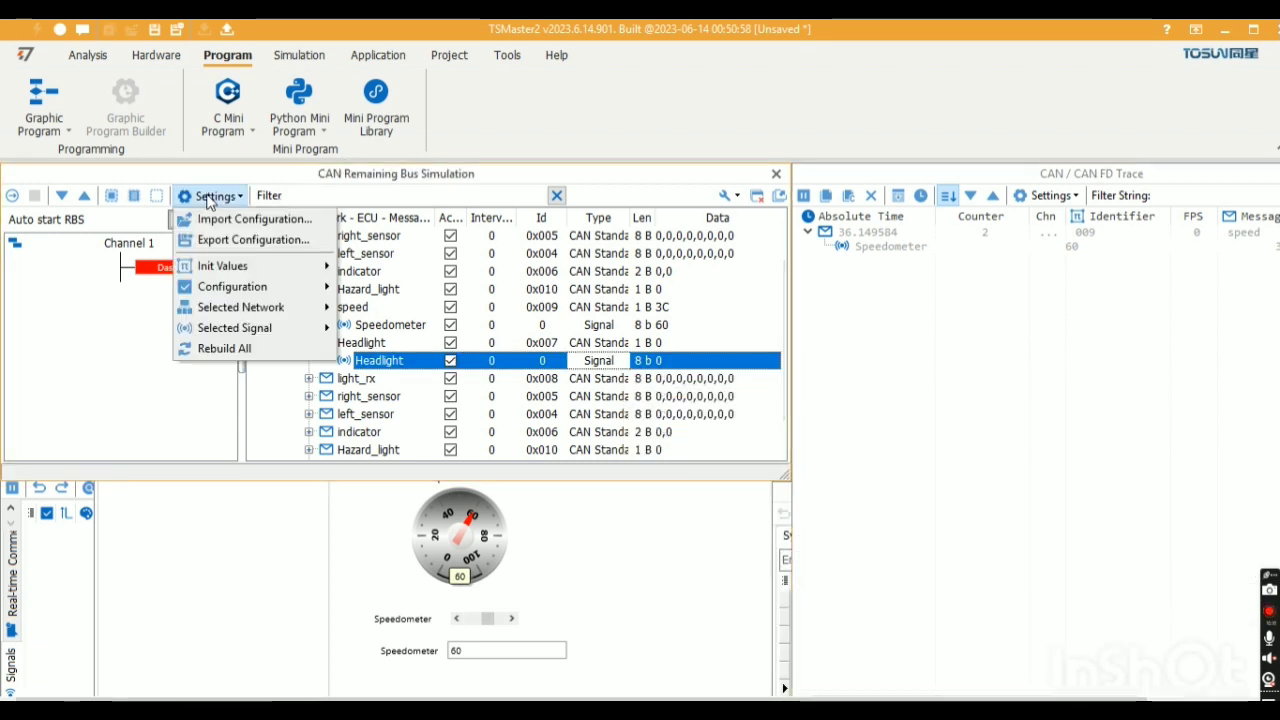
pyautogui.moveTo(220, 268)
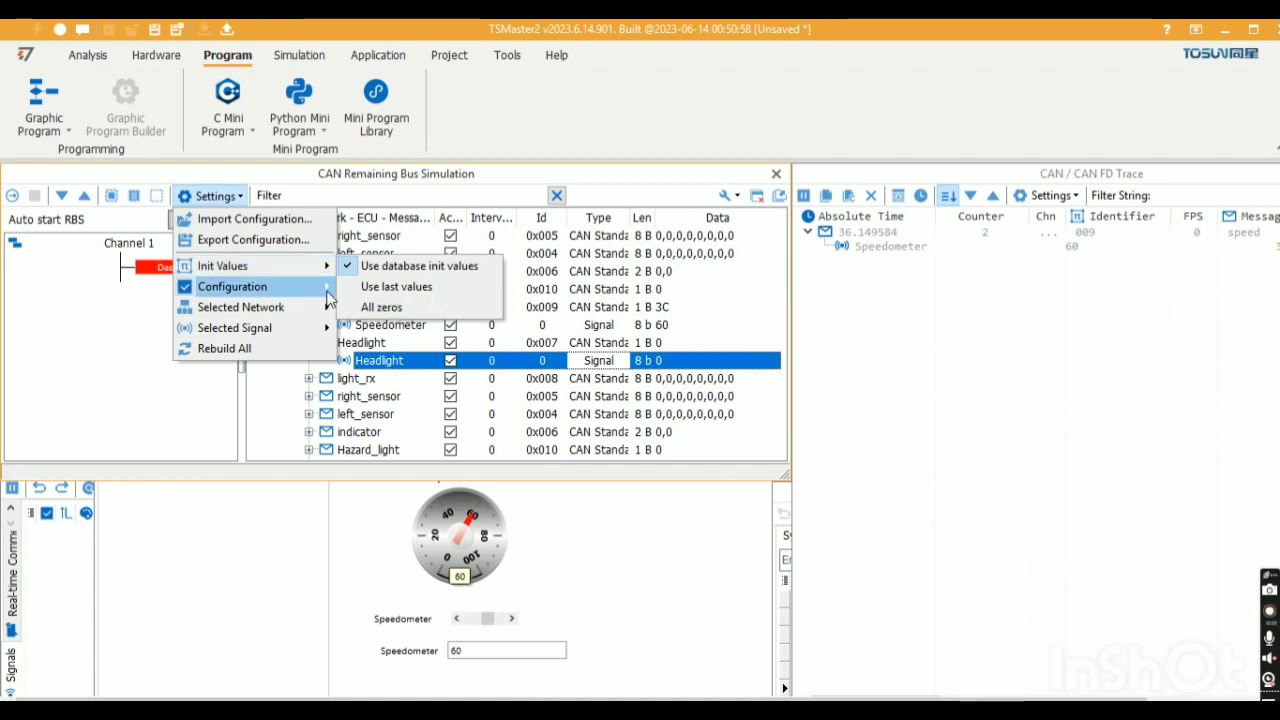
pyautogui.moveTo(280, 297)
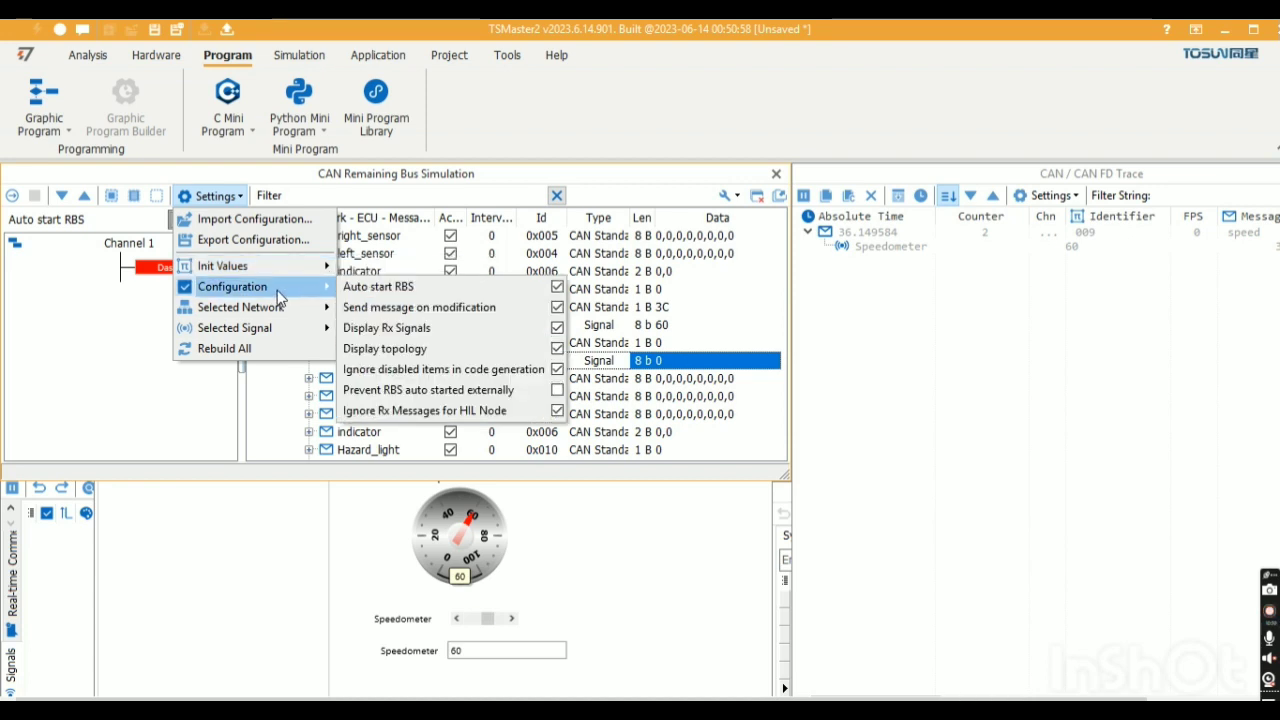
pyautogui.click(365, 287)
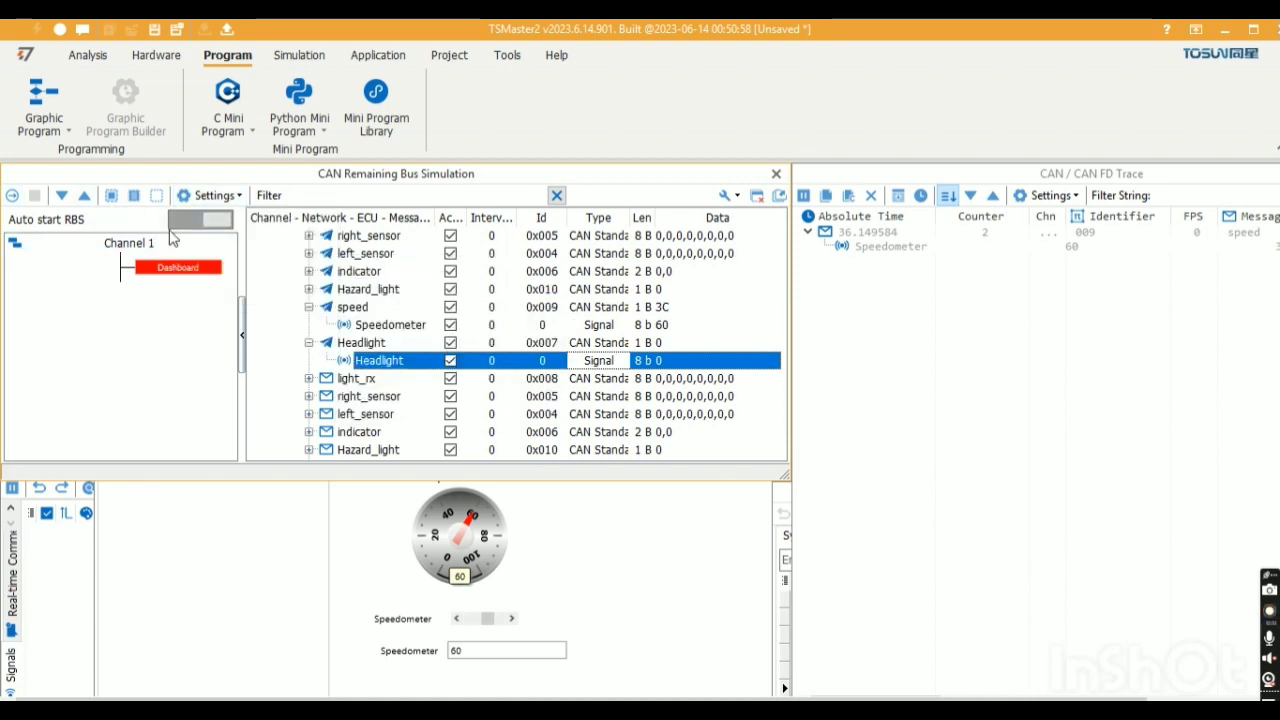
pyautogui.click(203, 220)
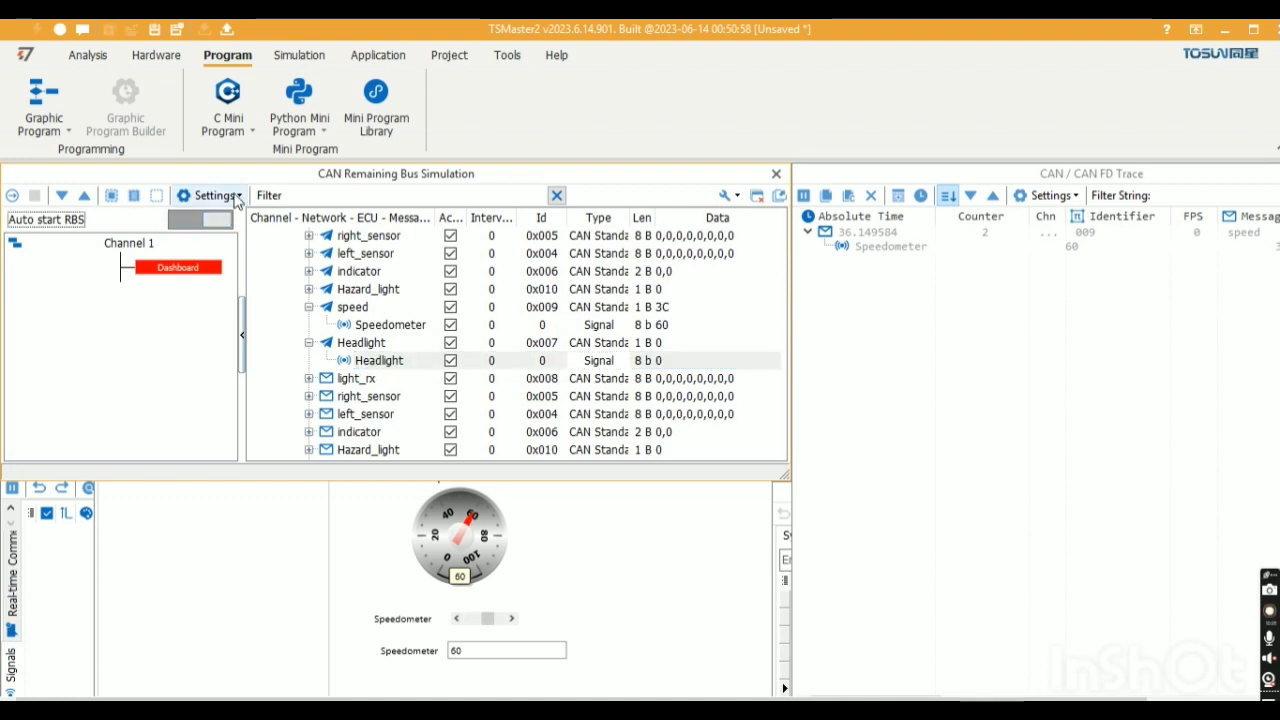
pyautogui.click(236, 198)
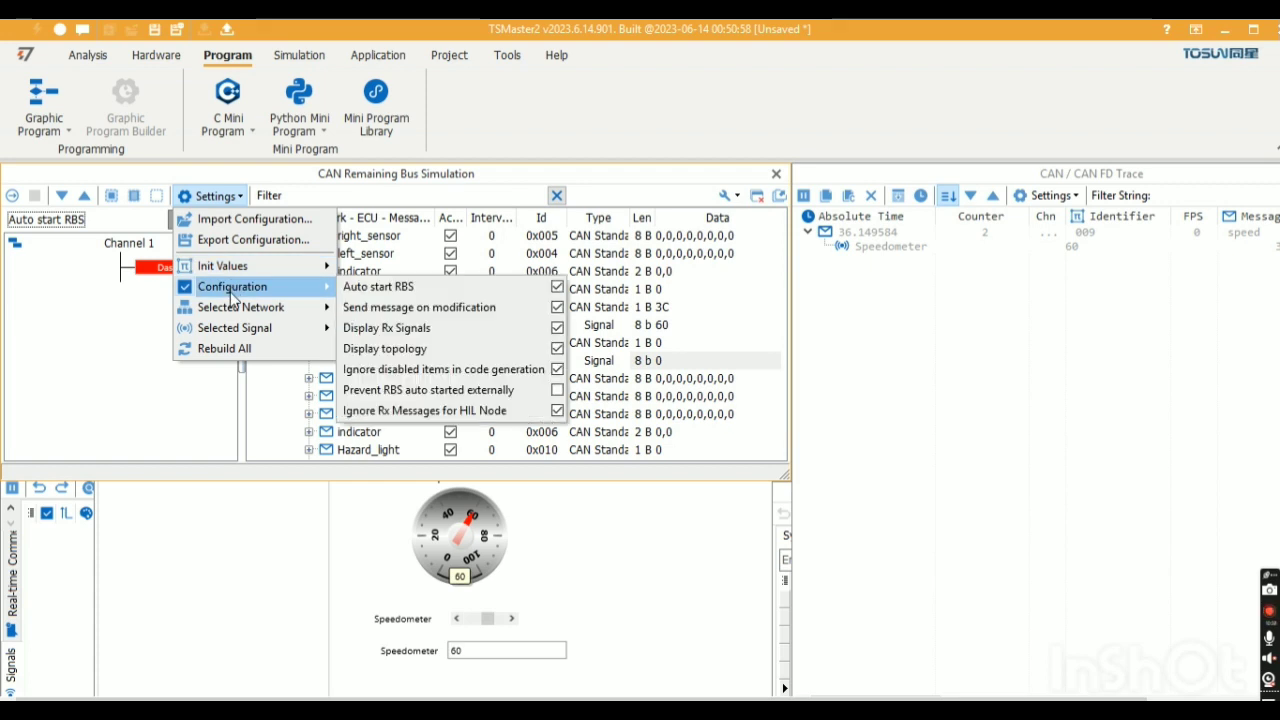
pyautogui.moveTo(228, 312)
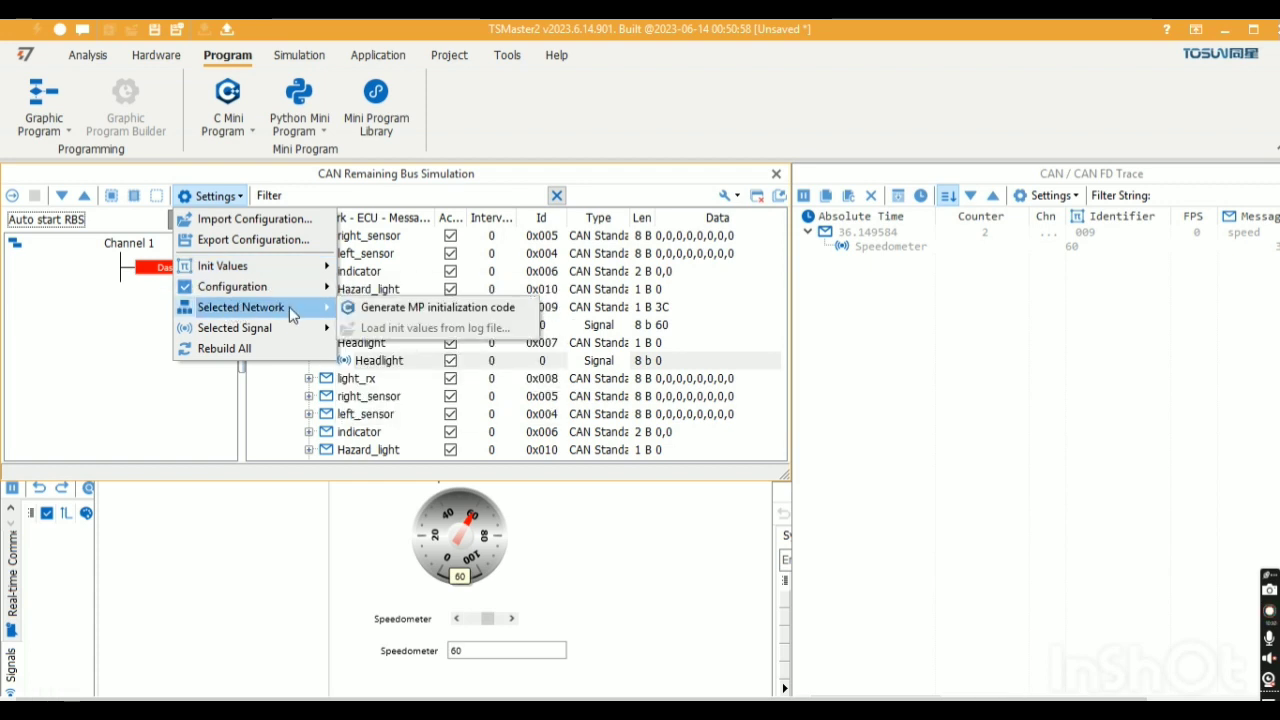
# Step: Generate MP initialization code for the Dash_board network and scroll through the snippet
pyautogui.click(418, 309)
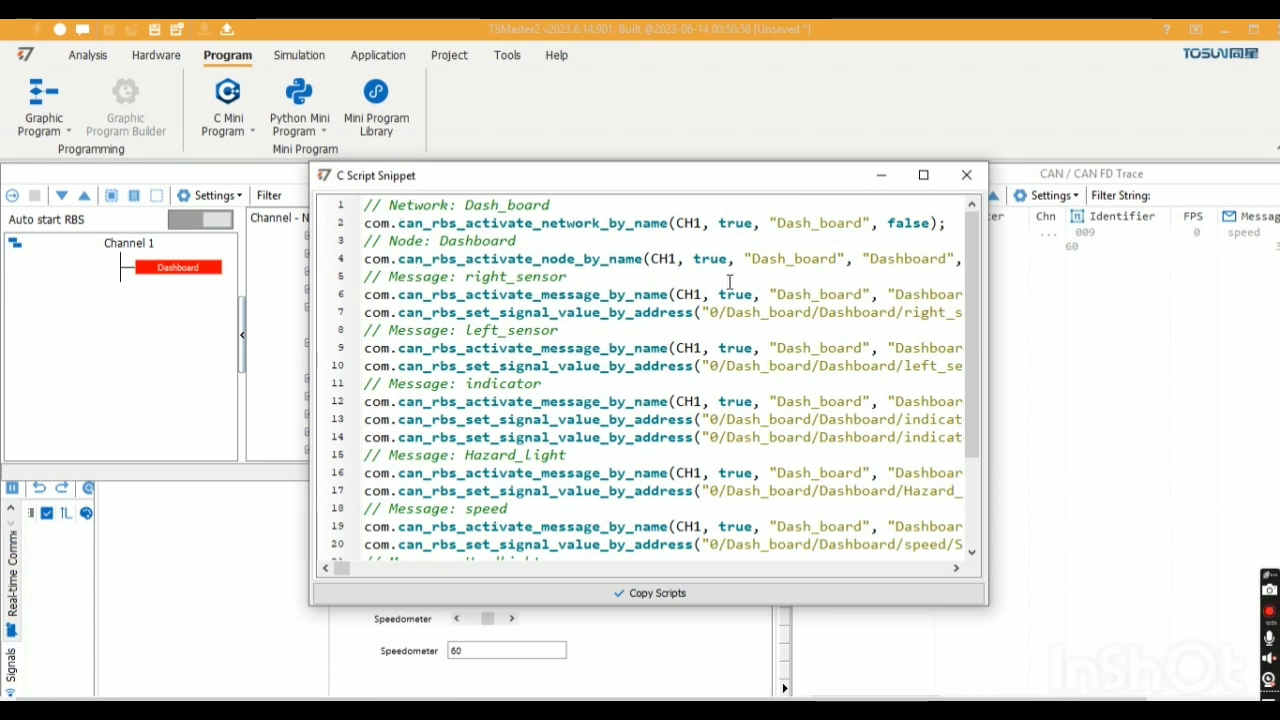
pyautogui.click(954, 569)
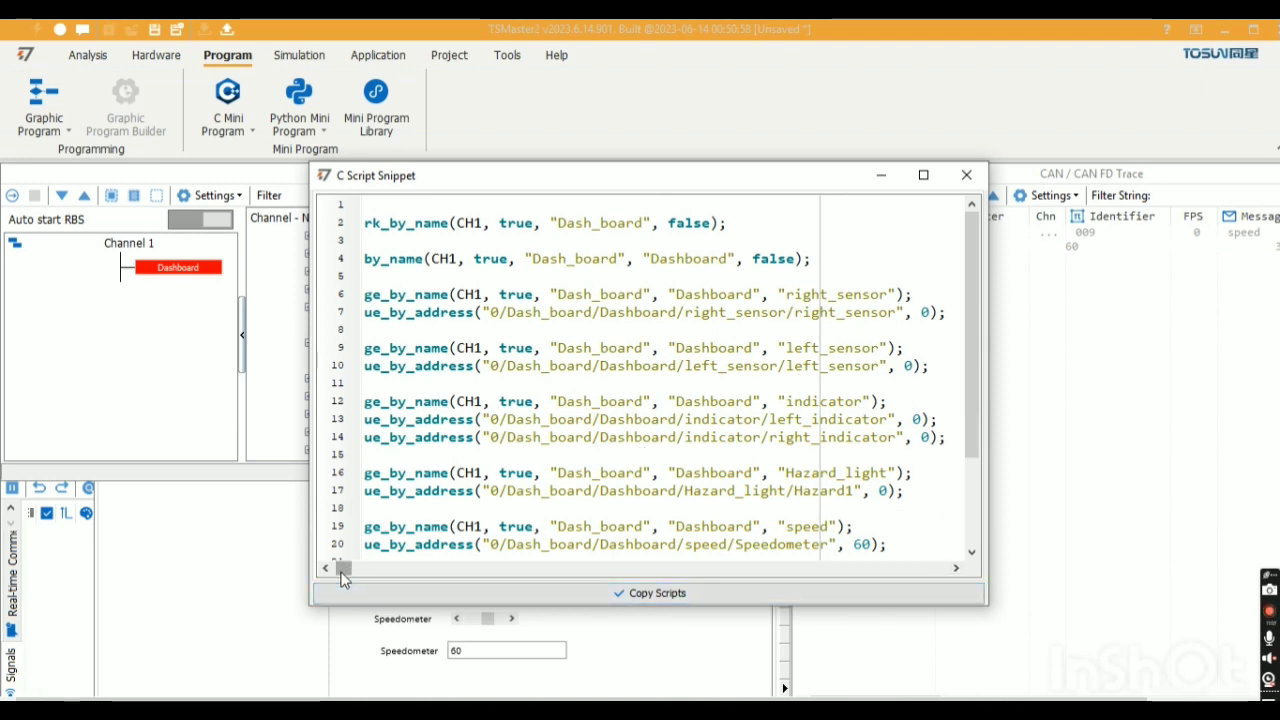
pyautogui.moveTo(348, 567); pyautogui.dragTo(336, 576)
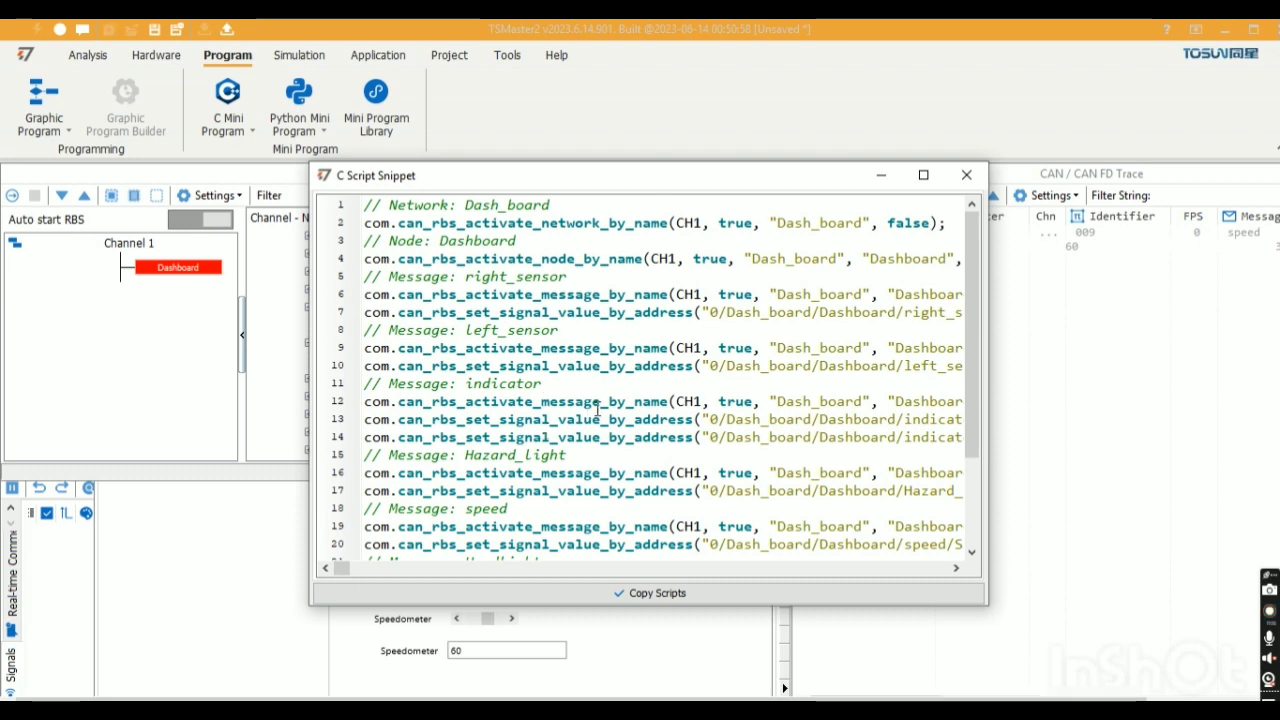
# Step: Close the code snippet and deactivate the Dashboard node under Dash_board
pyautogui.click(966, 175)
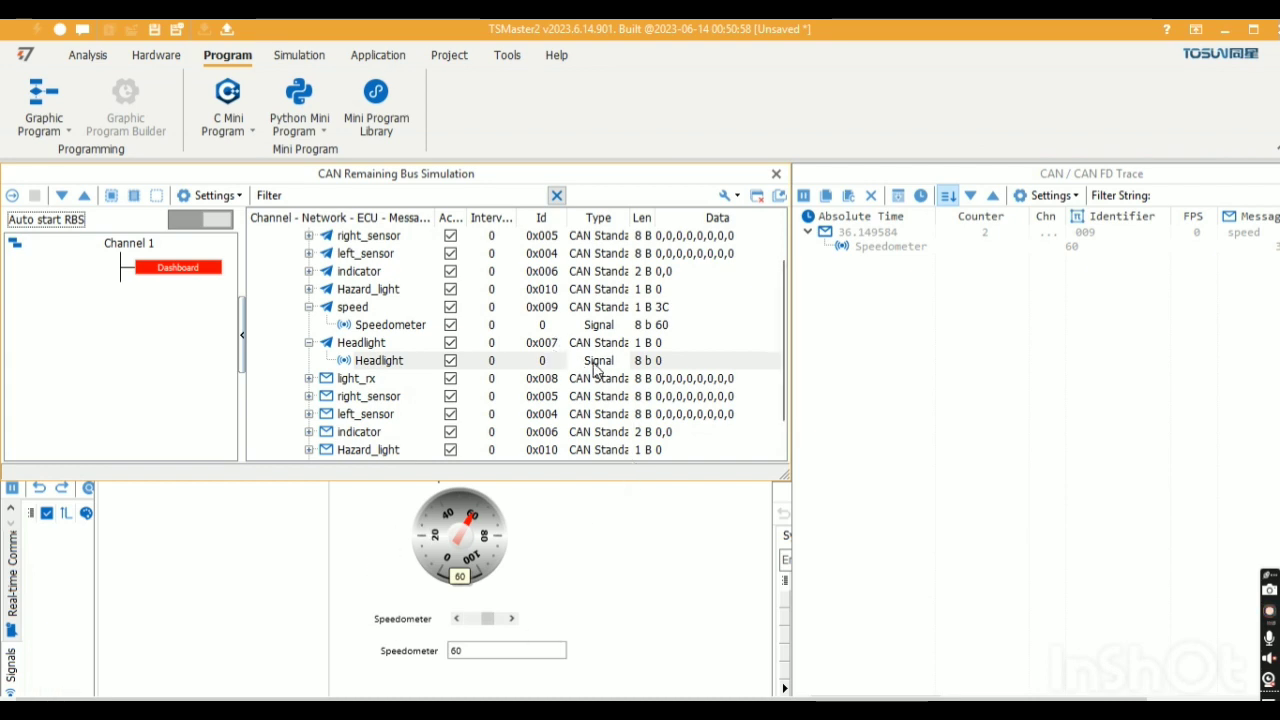
pyautogui.doubleClick(188, 268)
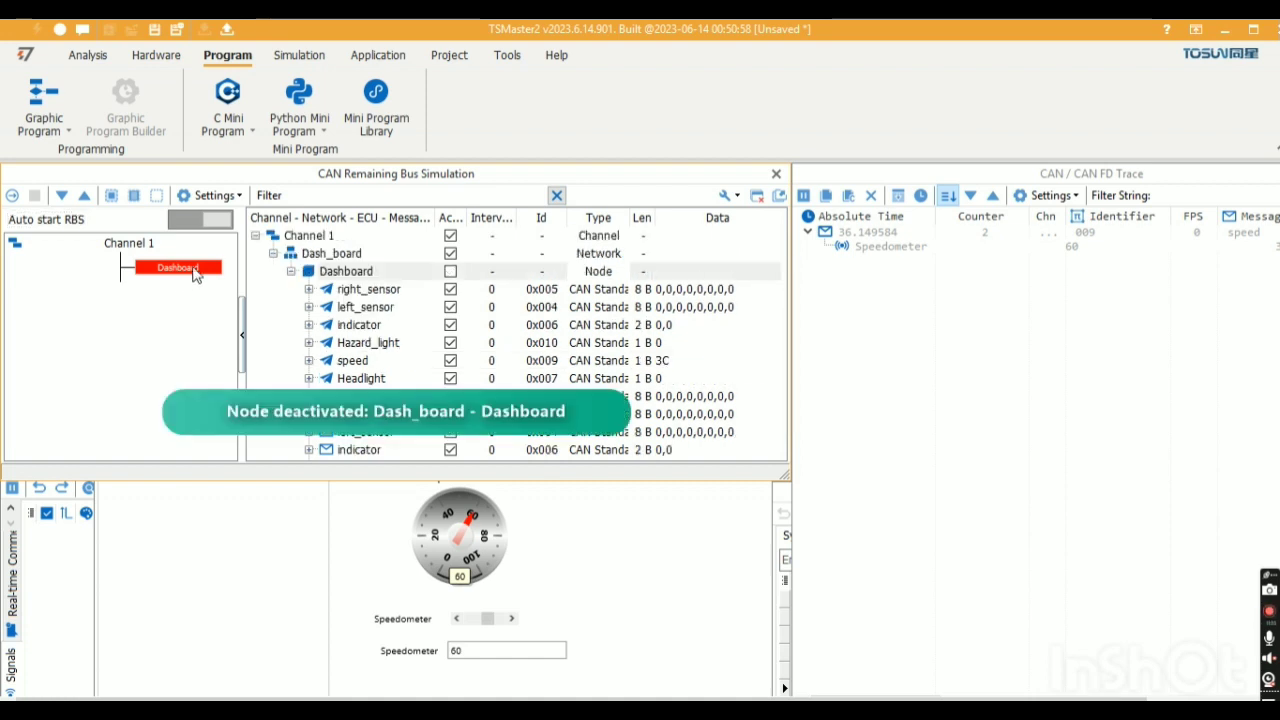